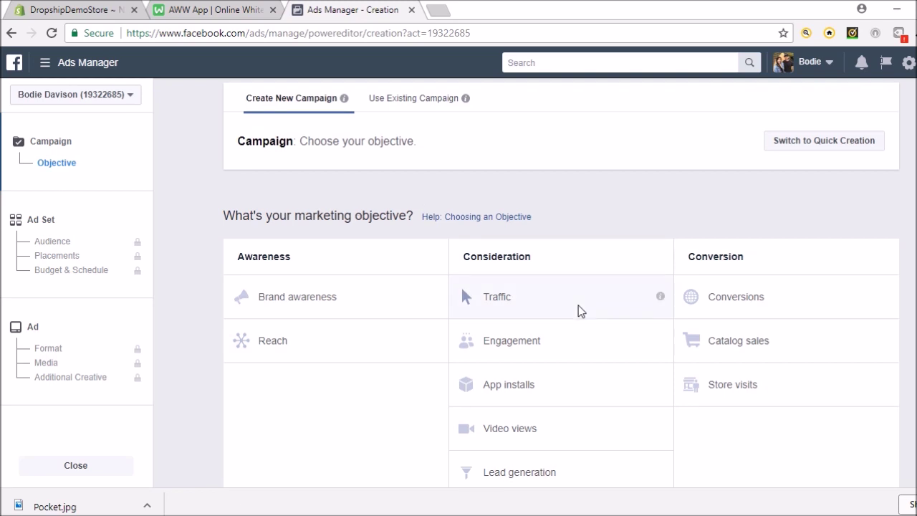
Choose Engagement as the new campaign's objective, keeping Post engagement and the campaign name Engagement, and continue to the ad set
{"action": "scroll", "coordinate": [637, 255], "scroll_direction": "up", "scroll_amount": 1}
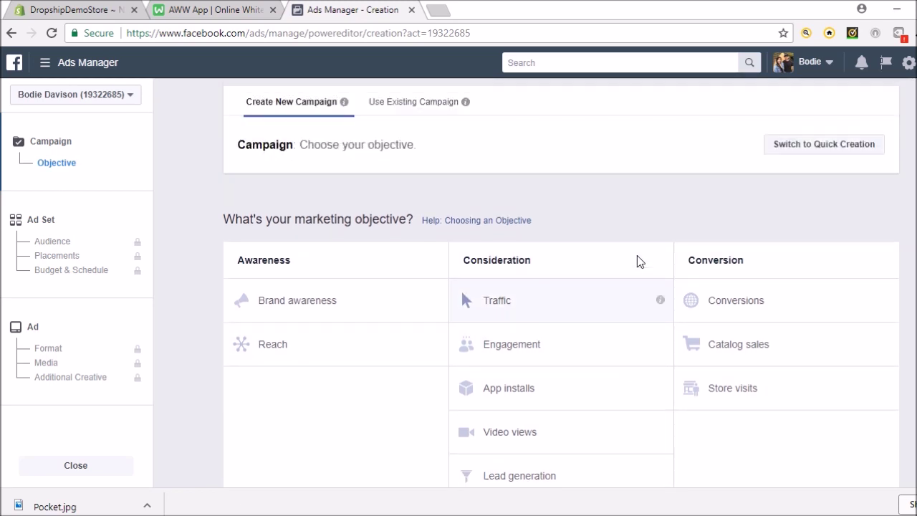
{"action": "left_click", "coordinate": [528, 355]}
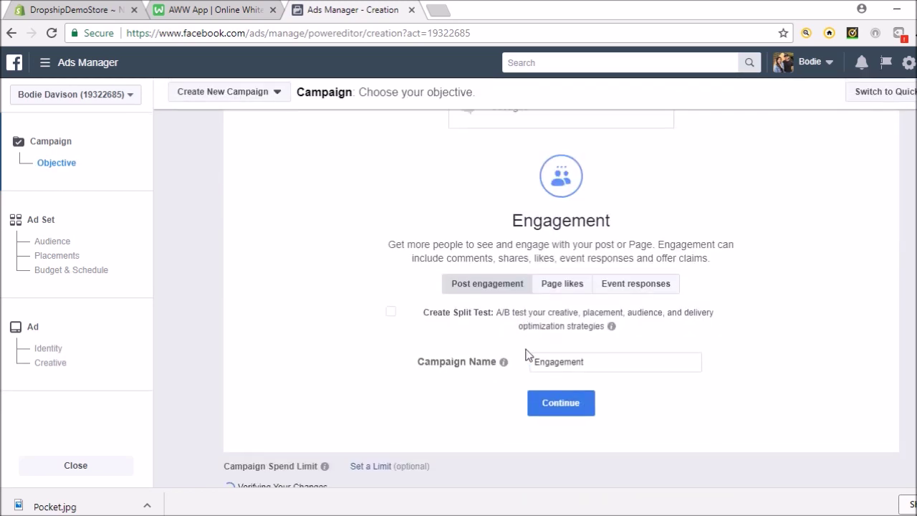
{"action": "left_click", "coordinate": [582, 407]}
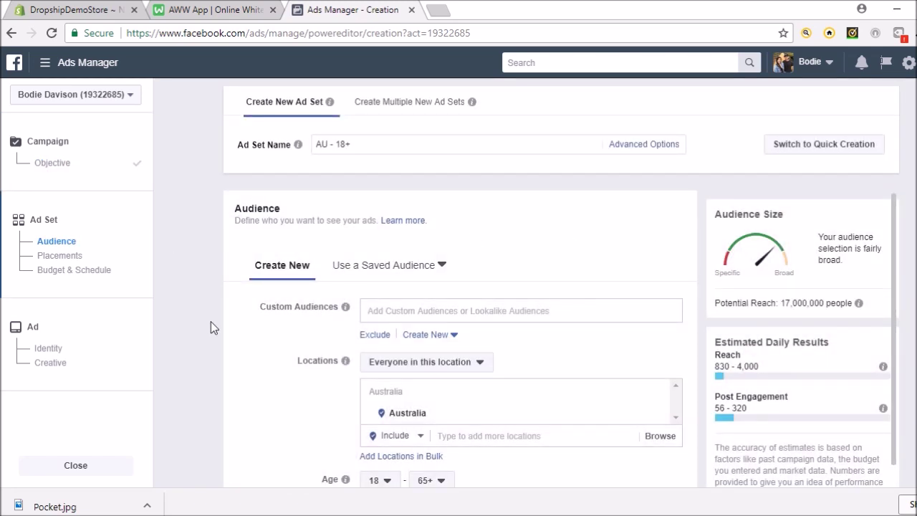
Replace Australia with United States as the audience location of the ad set
{"action": "scroll", "coordinate": [211, 321], "scroll_direction": "down", "scroll_amount": 3}
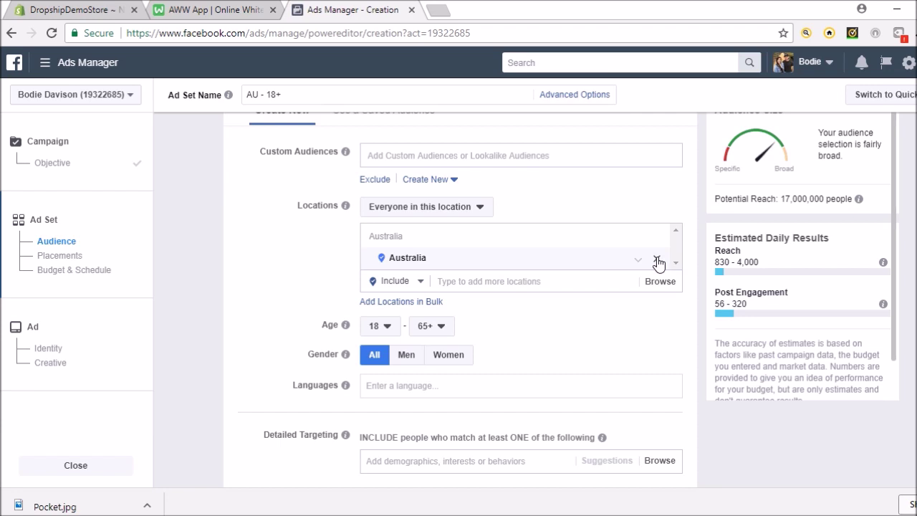
{"action": "left_click", "coordinate": [657, 260]}
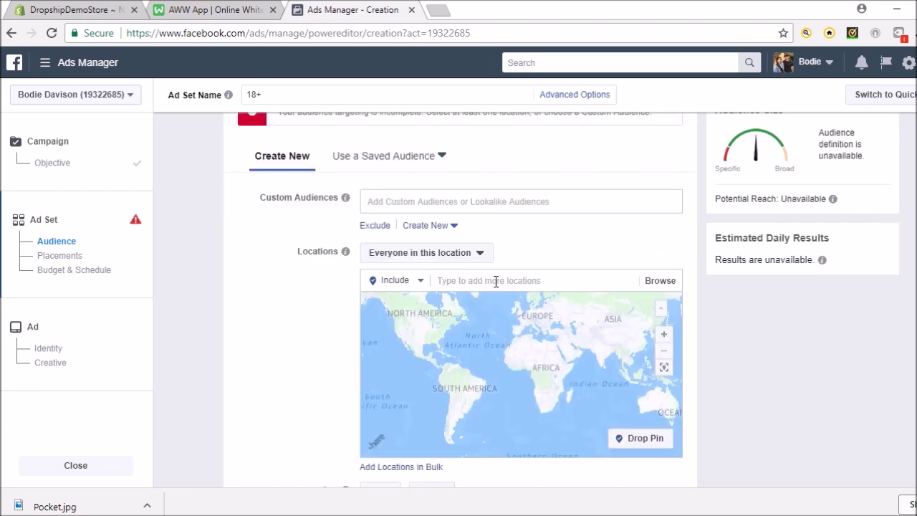
{"action": "left_click", "coordinate": [495, 281]}
{"action": "type", "text": "unit"}
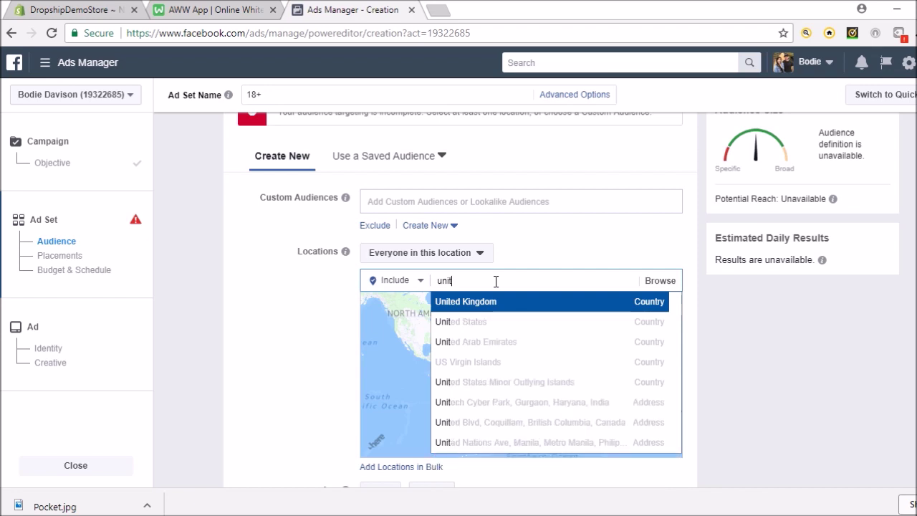
{"action": "type", "text": "ed s"}
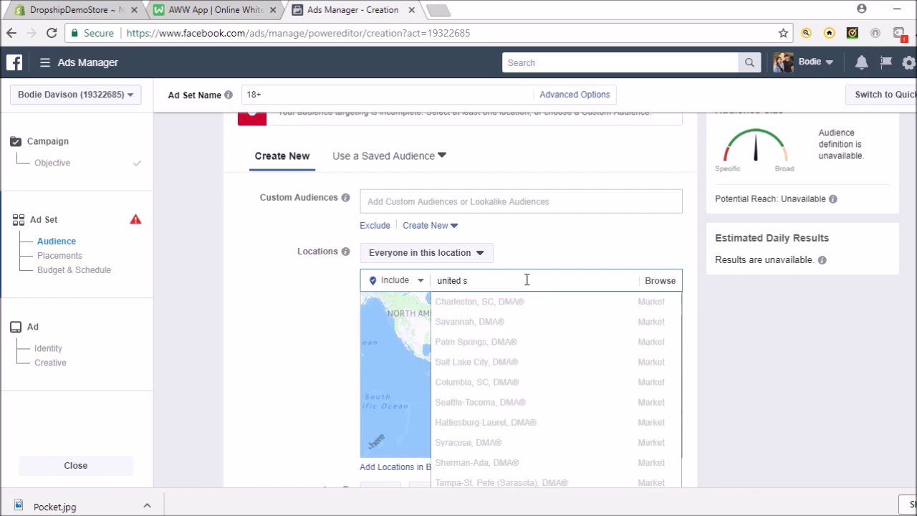
{"action": "key", "text": "BackSpace"}
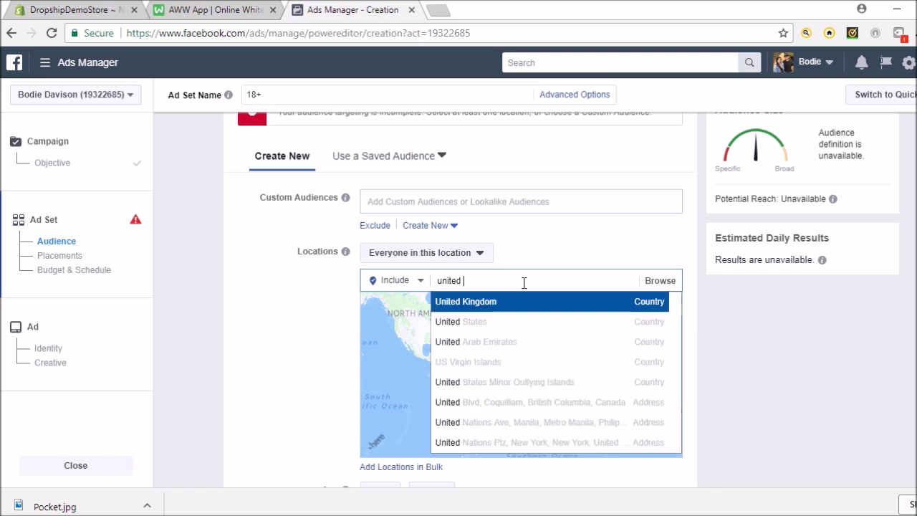
{"action": "left_click", "coordinate": [515, 322]}
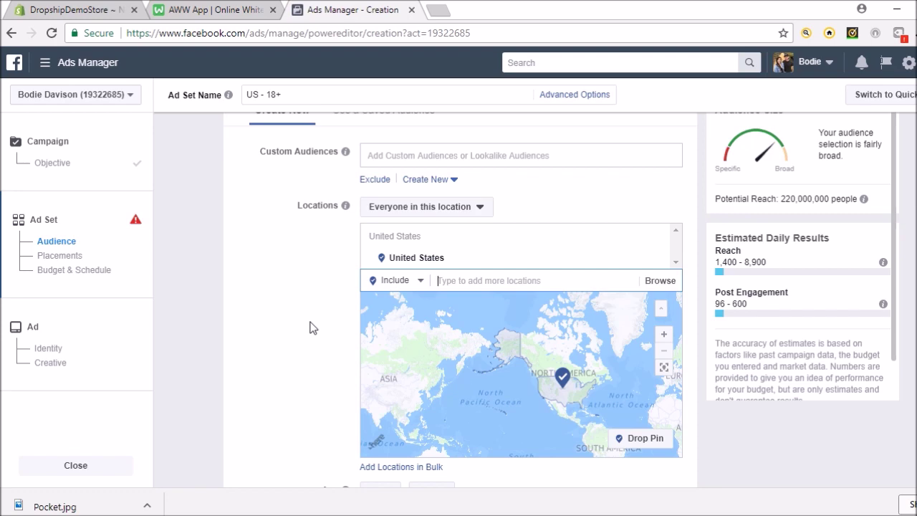
Open Facebook Audience Insights in a new browser tab and start with everyone on Facebook as the audience
{"action": "scroll", "coordinate": [314, 320], "scroll_direction": "down", "scroll_amount": 3}
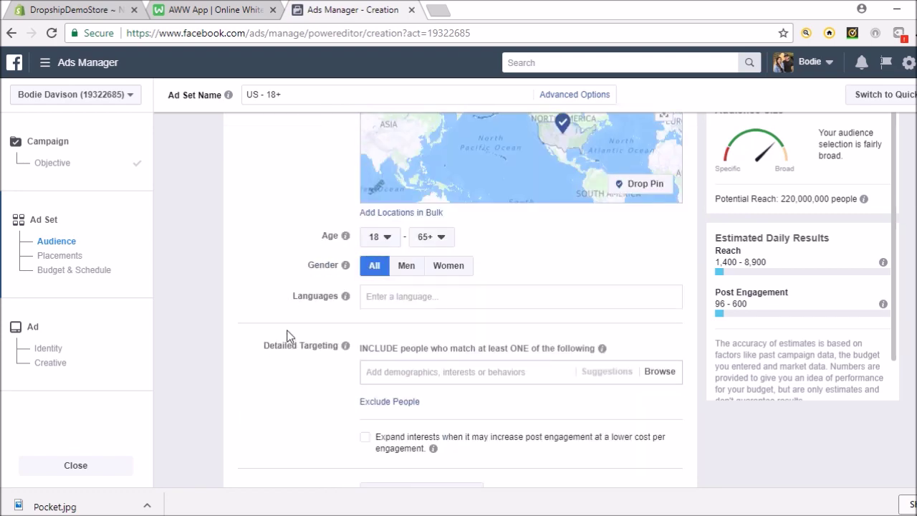
{"action": "scroll", "coordinate": [286, 335], "scroll_direction": "down", "scroll_amount": 1}
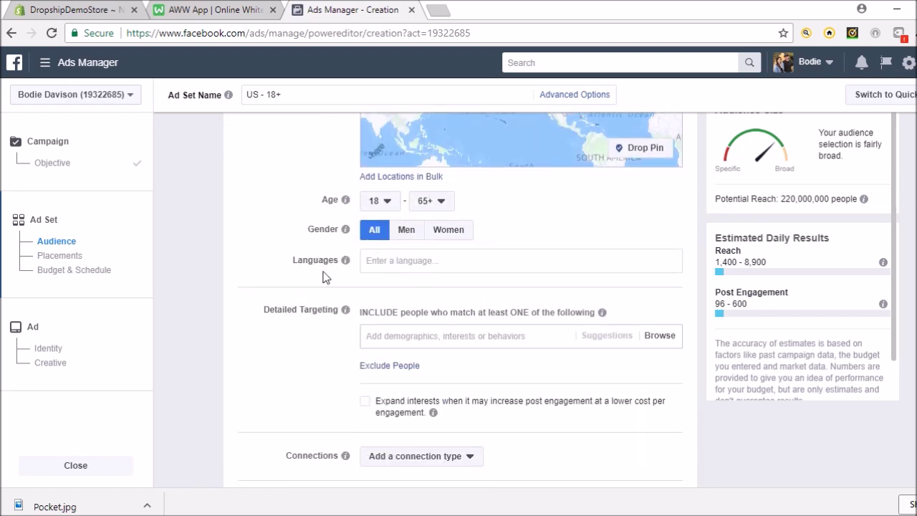
{"action": "scroll", "coordinate": [287, 360], "scroll_direction": "down", "scroll_amount": 2}
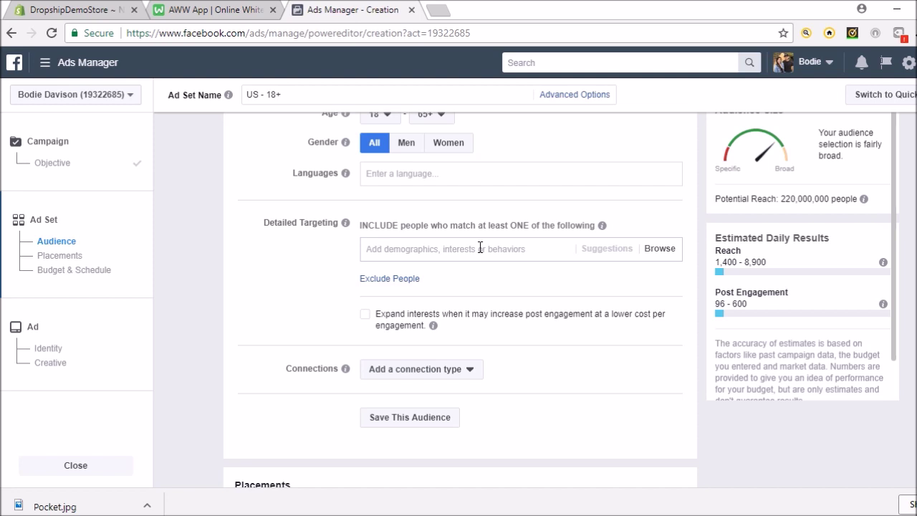
{"action": "left_click", "coordinate": [437, 11]}
{"action": "left_click", "coordinate": [497, 38]}
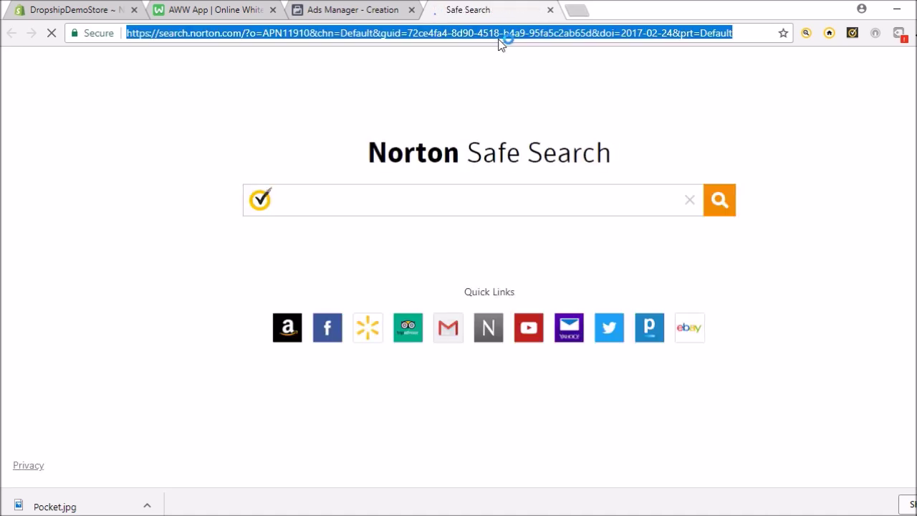
{"action": "type", "text": "audi"}
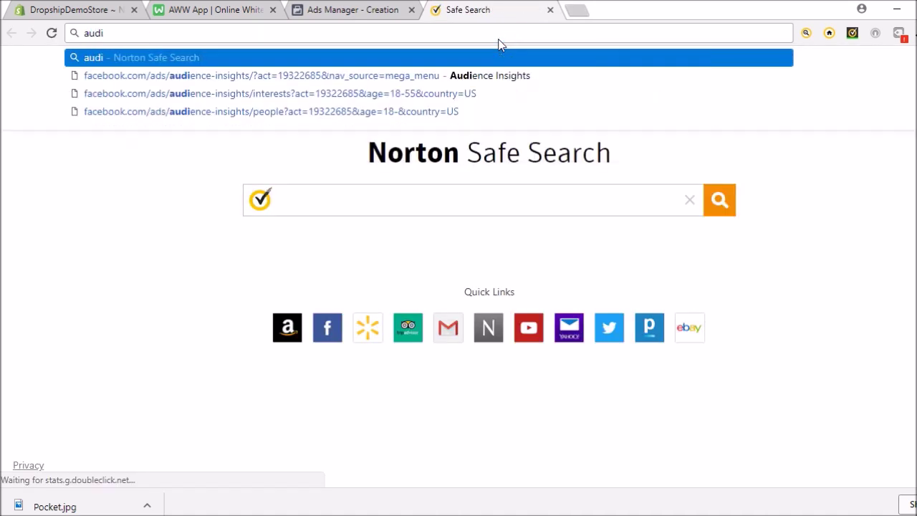
{"action": "key", "text": "Down"}
{"action": "key", "text": "Return"}
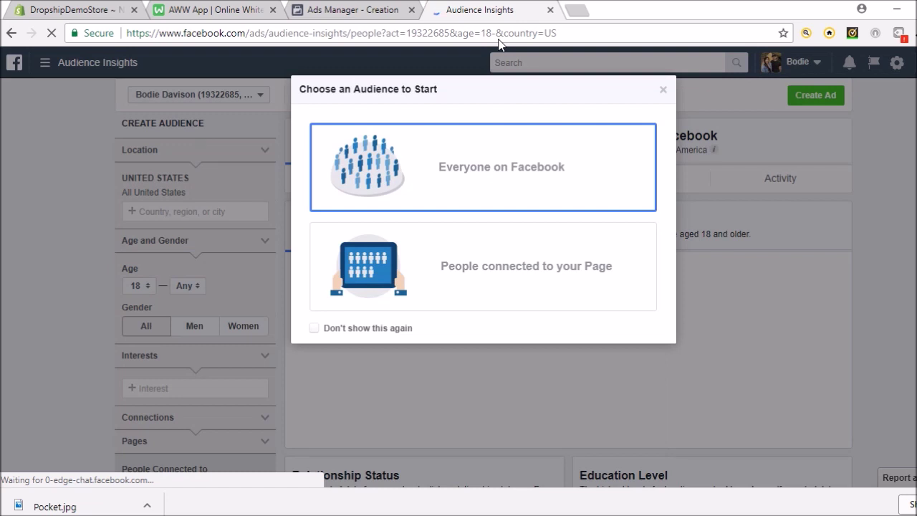
{"action": "left_click", "coordinate": [502, 215]}
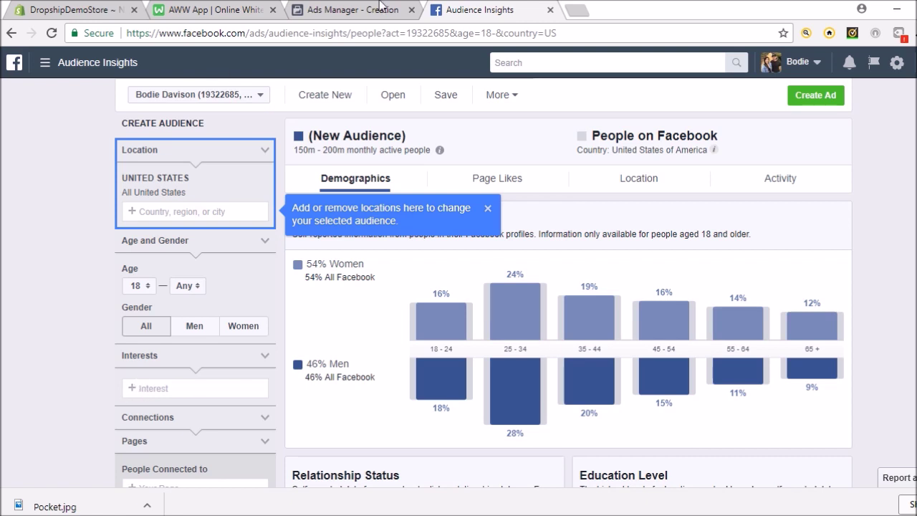
Return to Ads Manager, search detailed targeting for pitbulls and add the interests I Love My Pitbull, pit bulls lovers and PITBULL DOGS
{"action": "left_click", "coordinate": [346, 9]}
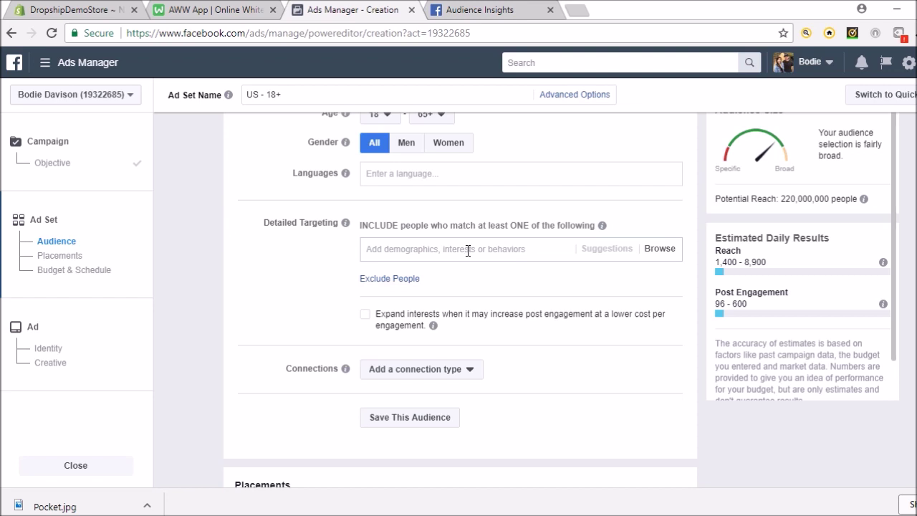
{"action": "type", "text": "pitbulls"}
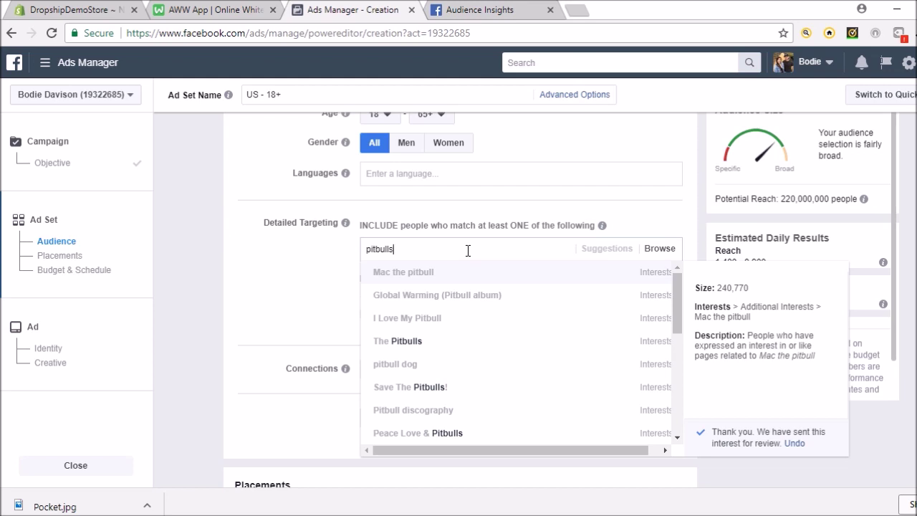
{"action": "left_click", "coordinate": [433, 323]}
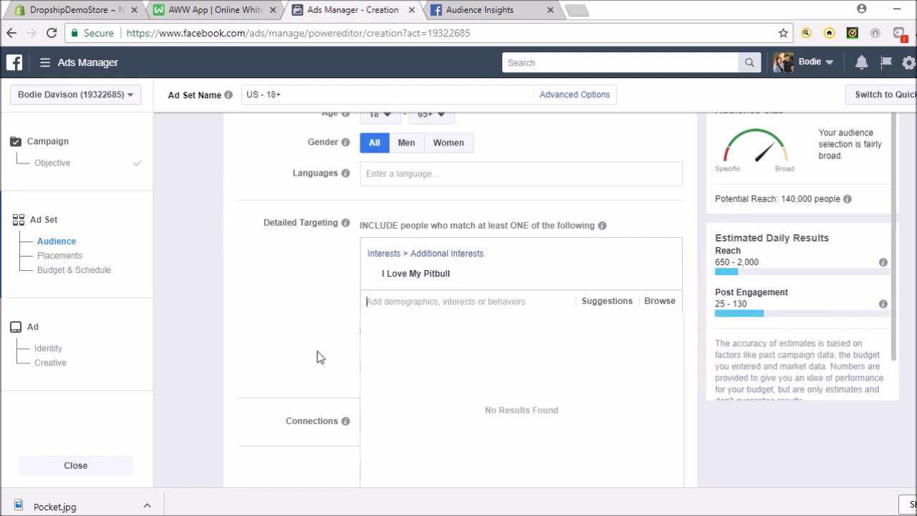
{"action": "left_click", "coordinate": [602, 303]}
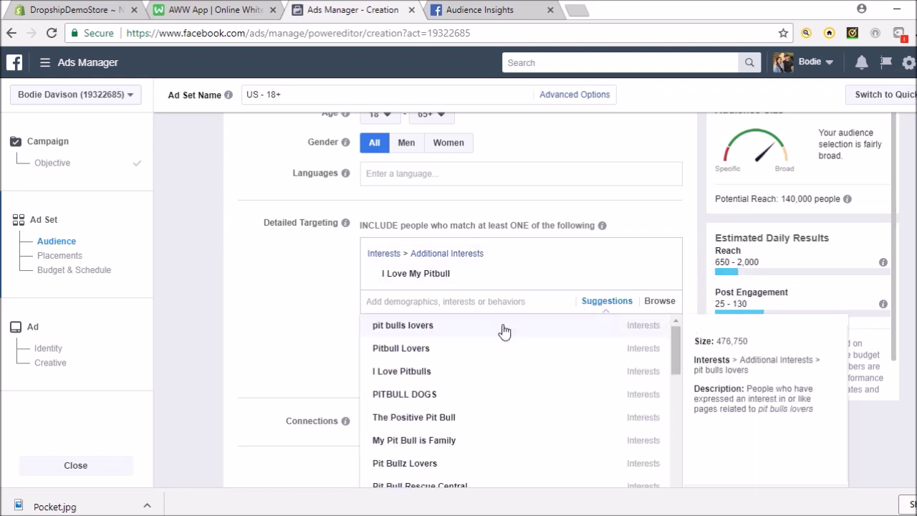
{"action": "left_click", "coordinate": [427, 326]}
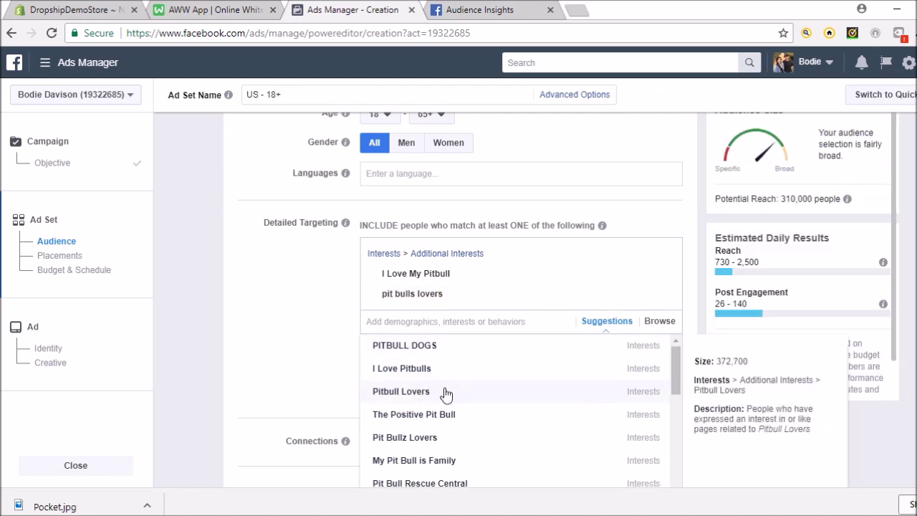
{"action": "left_click", "coordinate": [435, 346]}
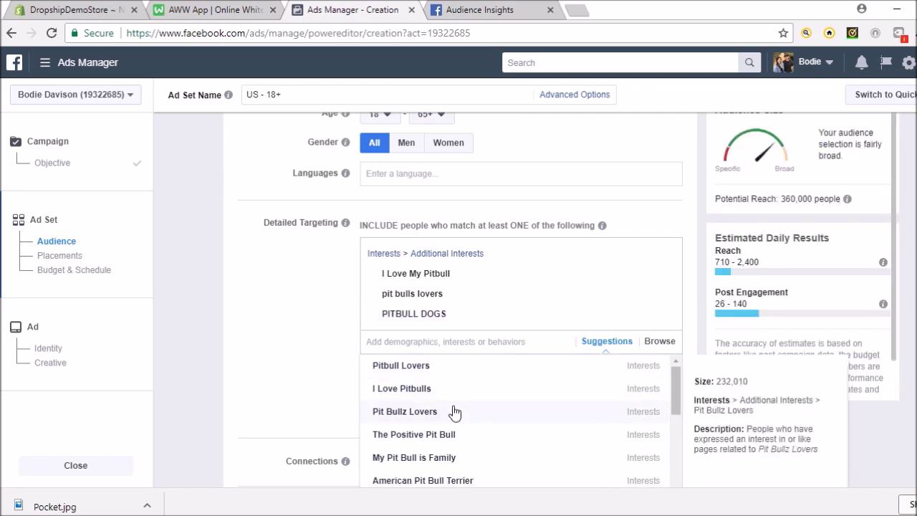
Add the suggested interest Pit Bull Rescue Central to the ad set's detailed targeting
{"action": "left_click", "coordinate": [492, 10]}
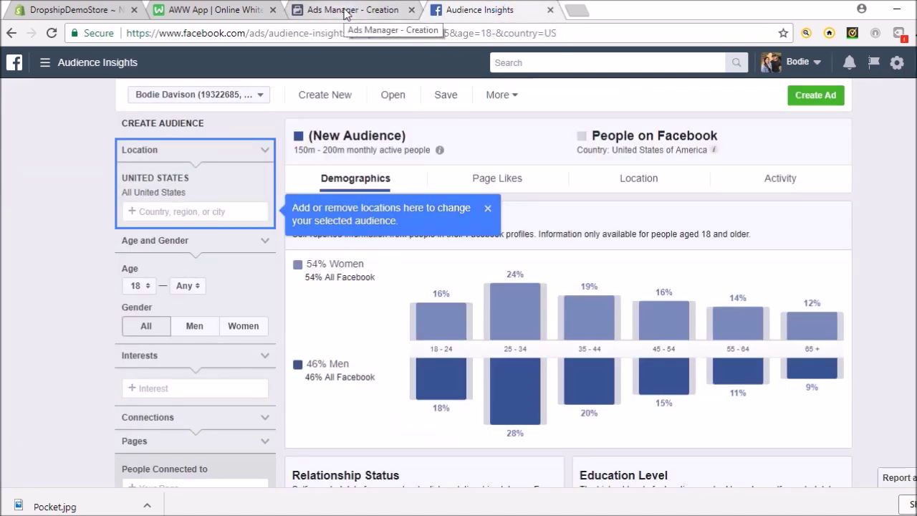
{"action": "left_click", "coordinate": [346, 11]}
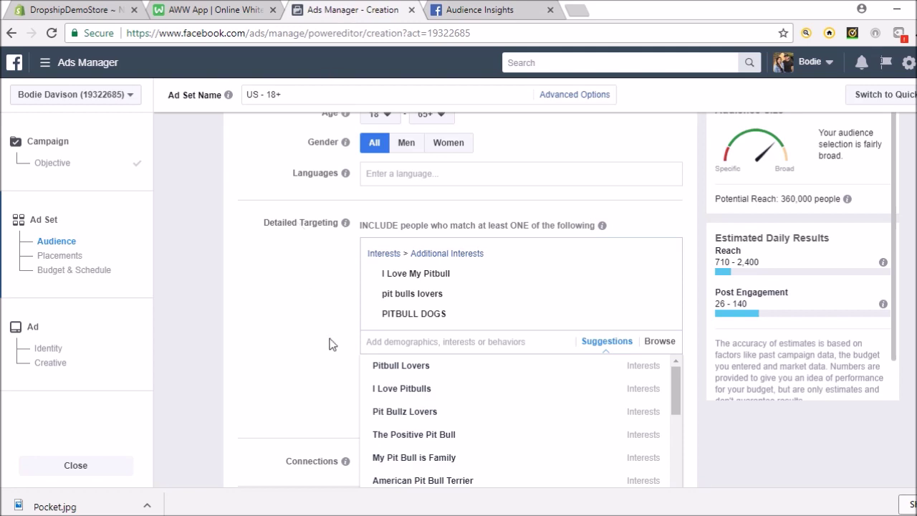
{"action": "left_click", "coordinate": [405, 341]}
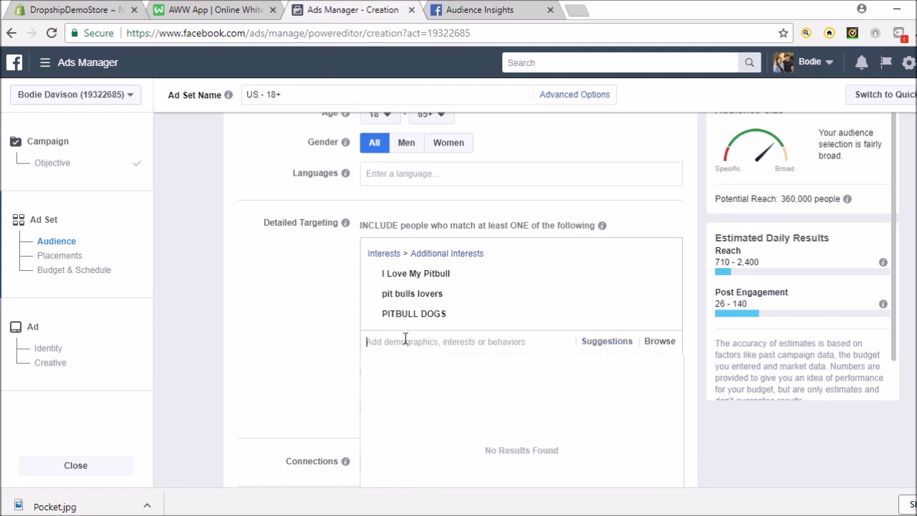
{"action": "left_click", "coordinate": [600, 342]}
{"action": "scroll", "coordinate": [501, 408], "scroll_direction": "down", "scroll_amount": 3}
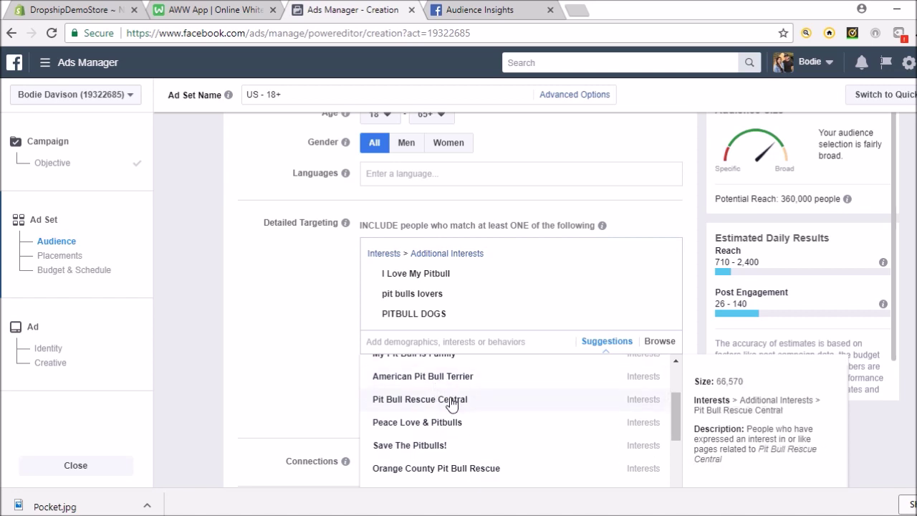
{"action": "left_click", "coordinate": [452, 402]}
Check the audience's potential reach, and add the suggested interests I Love Pitbulls and Orange County Pit Bull Rescue to the detailed targeting
{"action": "scroll", "coordinate": [277, 336], "scroll_direction": "up", "scroll_amount": 1}
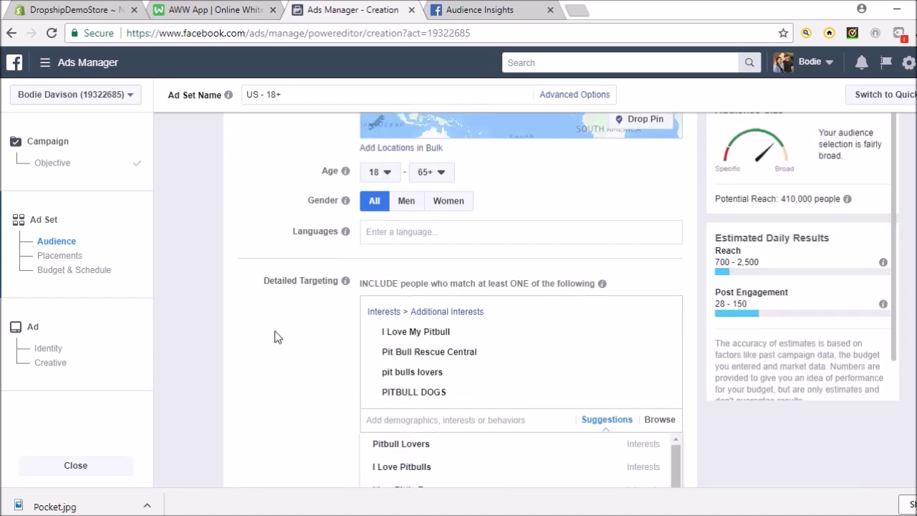
{"action": "scroll", "coordinate": [913, 267], "scroll_direction": "up", "scroll_amount": 6}
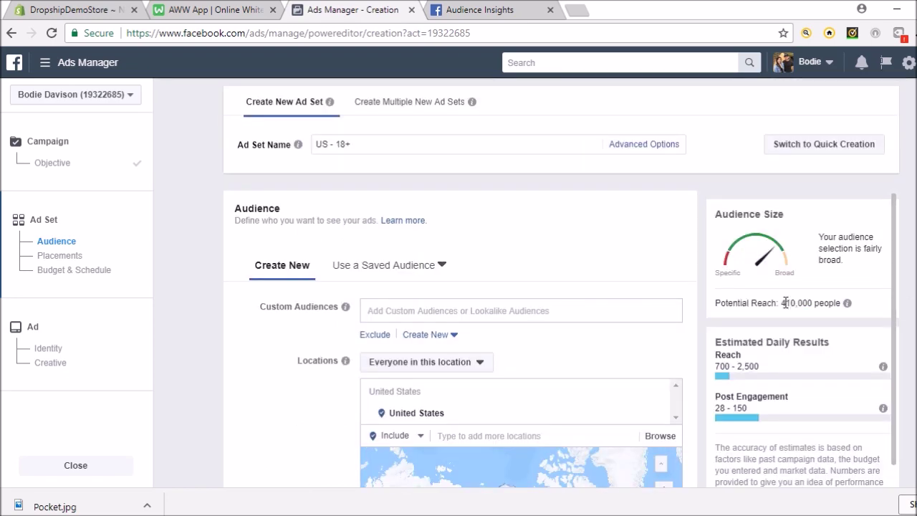
{"action": "scroll", "coordinate": [705, 342], "scroll_direction": "down", "scroll_amount": 1}
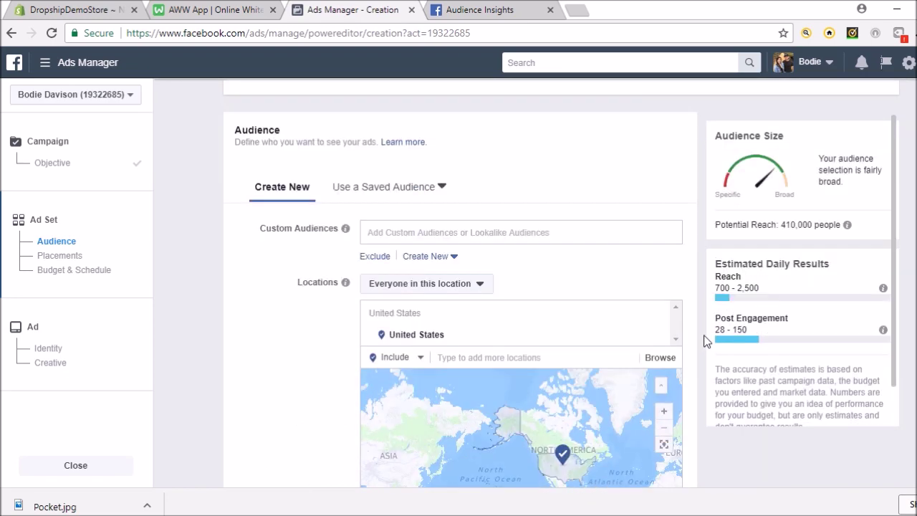
{"action": "scroll", "coordinate": [706, 341], "scroll_direction": "down", "scroll_amount": 2}
{"action": "scroll", "coordinate": [706, 341], "scroll_direction": "down", "scroll_amount": 4}
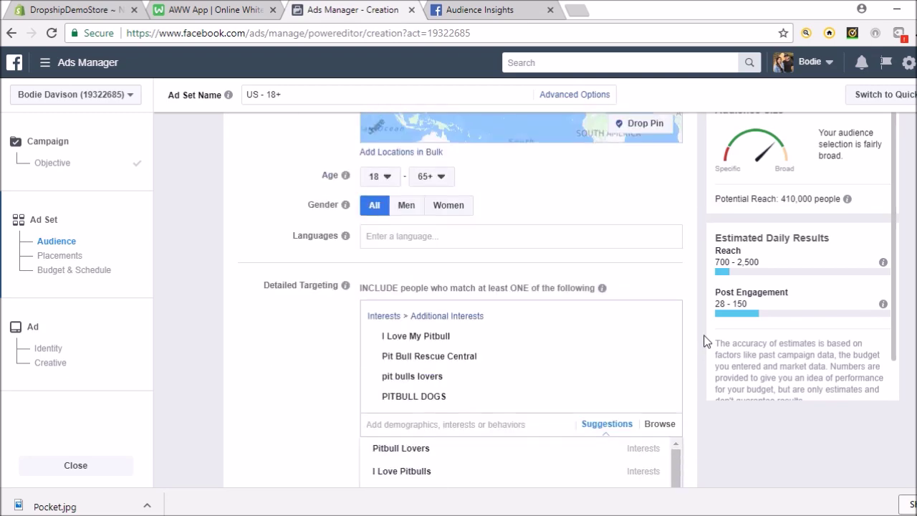
{"action": "scroll", "coordinate": [706, 342], "scroll_direction": "down", "scroll_amount": 1}
{"action": "mouse_move", "coordinate": [528, 306]}
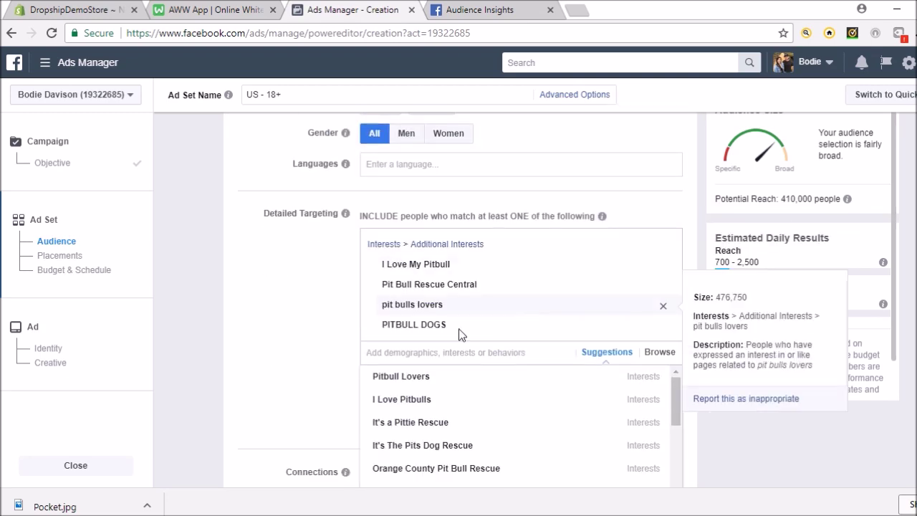
{"action": "mouse_move", "coordinate": [439, 406]}
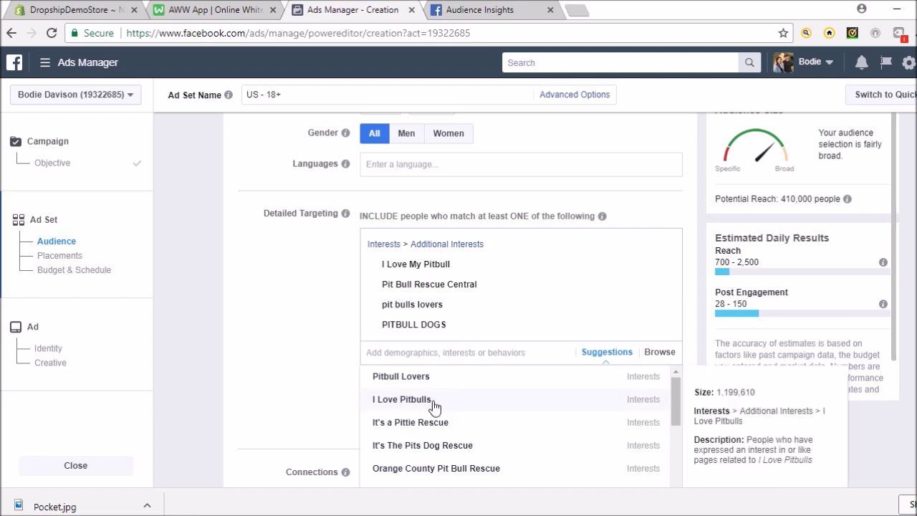
{"action": "left_click", "coordinate": [435, 406]}
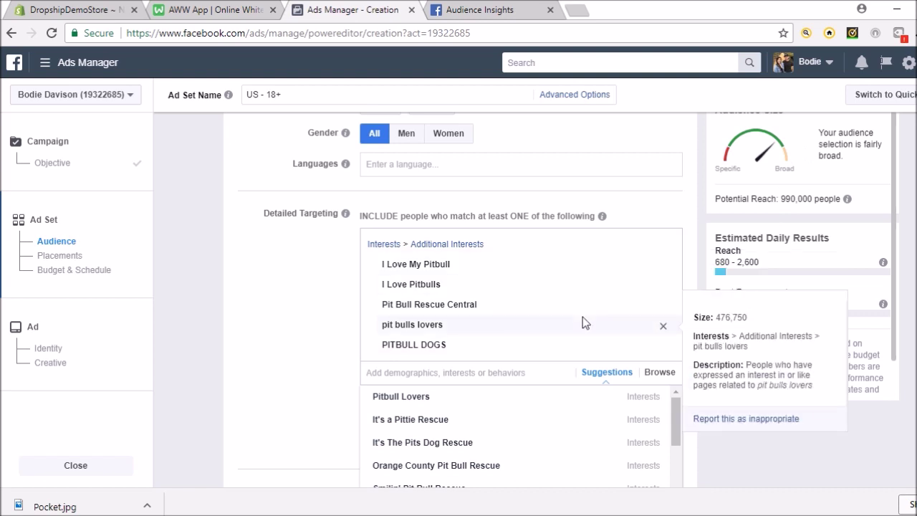
{"action": "mouse_move", "coordinate": [449, 407]}
{"action": "mouse_move", "coordinate": [459, 445]}
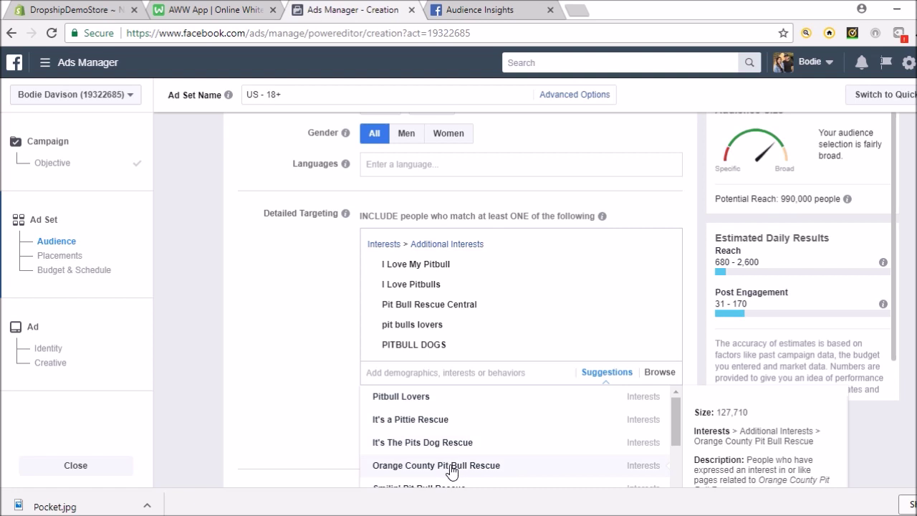
{"action": "left_click", "coordinate": [452, 466]}
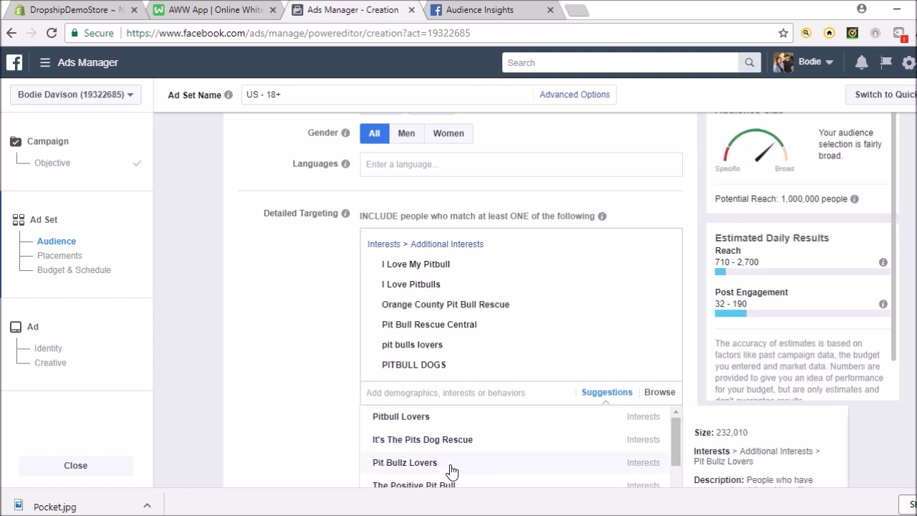
Add the suggested interests Pit Bullz Lovers, Pitbull Lovers and It's The Pits Dog Rescue to the detailed targeting
{"action": "left_click", "coordinate": [425, 463]}
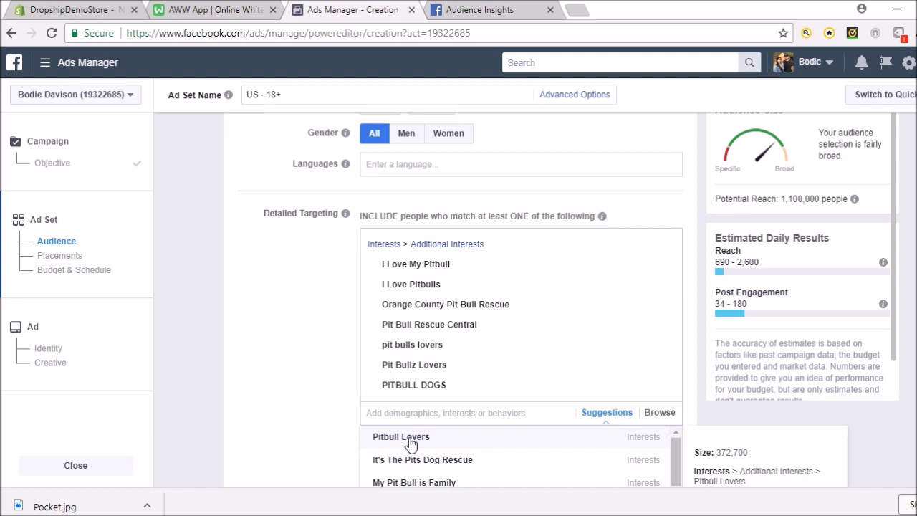
{"action": "left_click", "coordinate": [410, 438]}
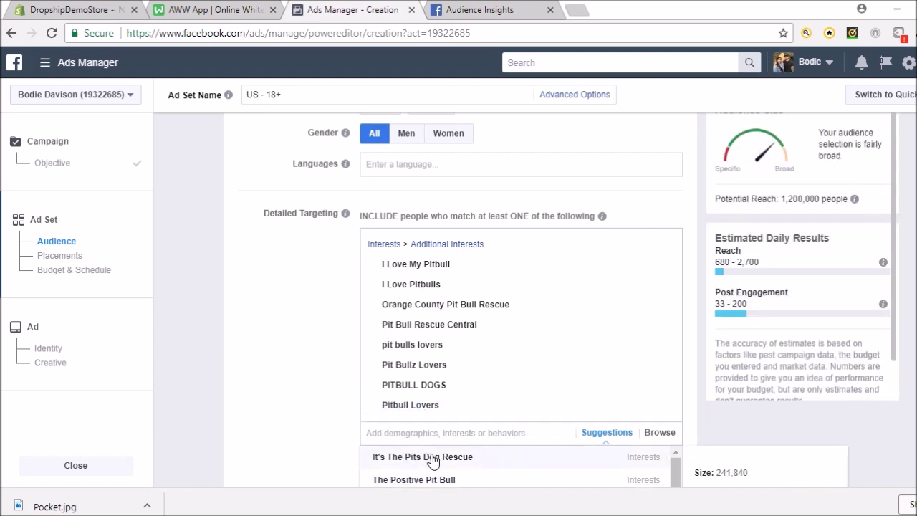
{"action": "left_click", "coordinate": [431, 459]}
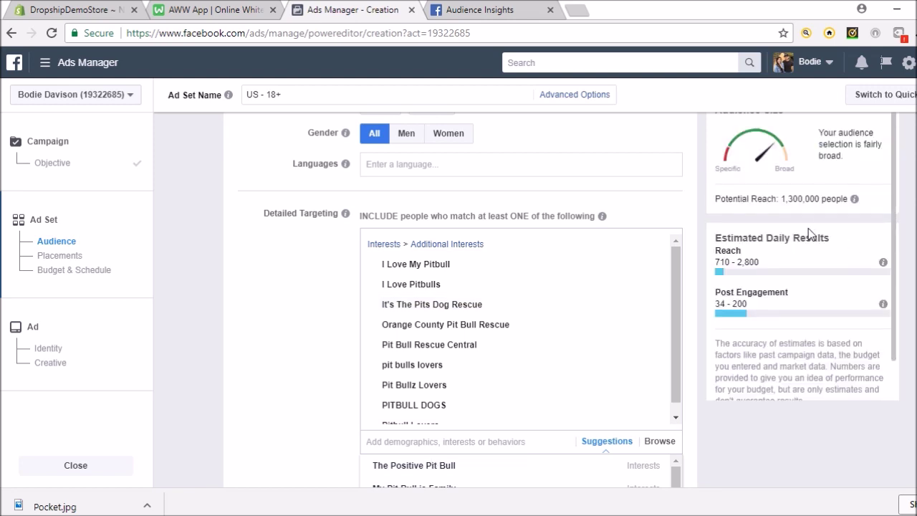
{"action": "scroll", "coordinate": [313, 394], "scroll_direction": "down", "scroll_amount": 3}
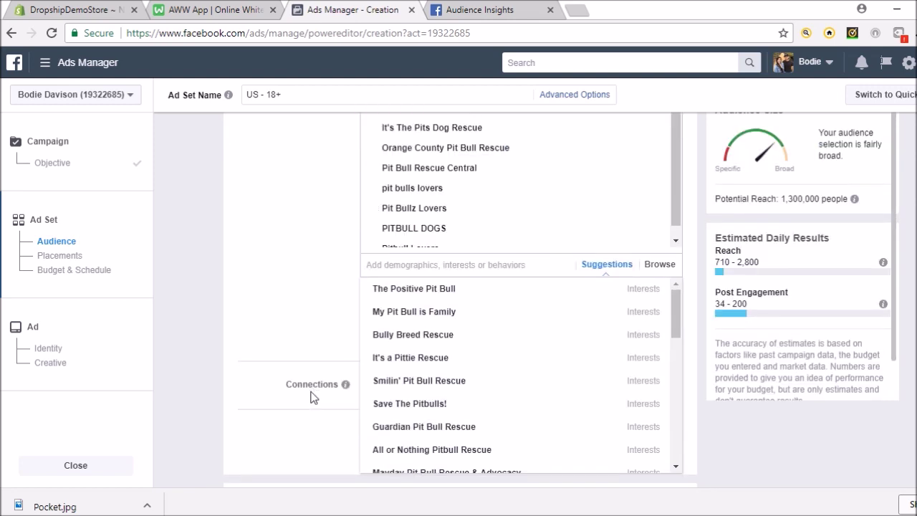
{"action": "left_click", "coordinate": [299, 314]}
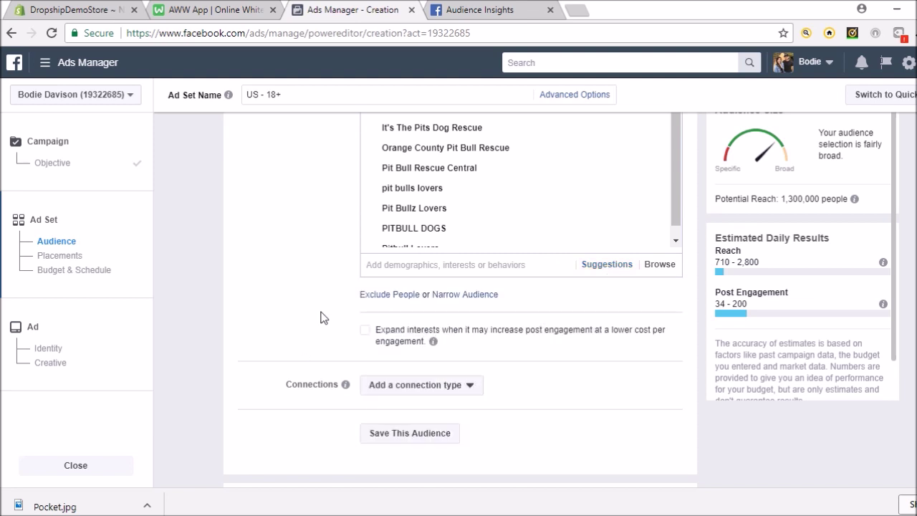
Narrow the audience so people must also match the fashion accessories interest Jewelry
{"action": "left_click", "coordinate": [480, 295]}
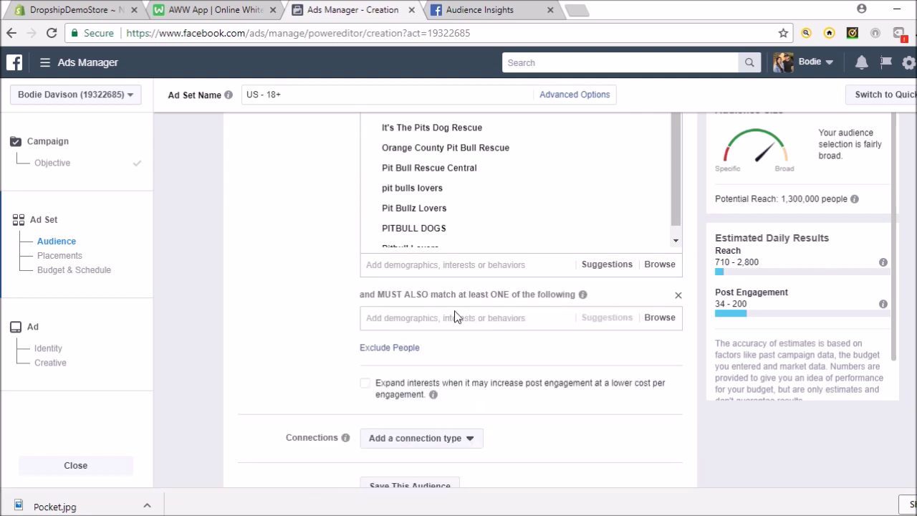
{"action": "left_click", "coordinate": [454, 315]}
{"action": "type", "text": "jewel"}
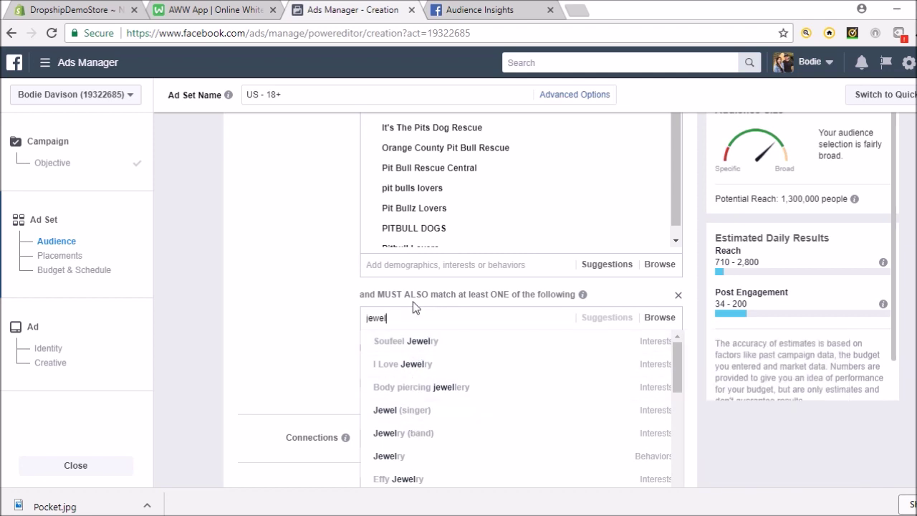
{"action": "type", "text": "ery"}
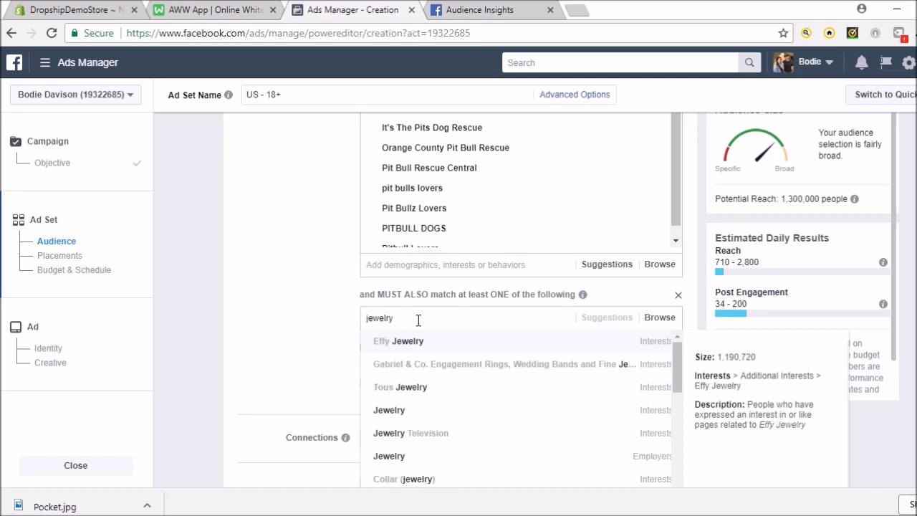
{"action": "left_click", "coordinate": [439, 410]}
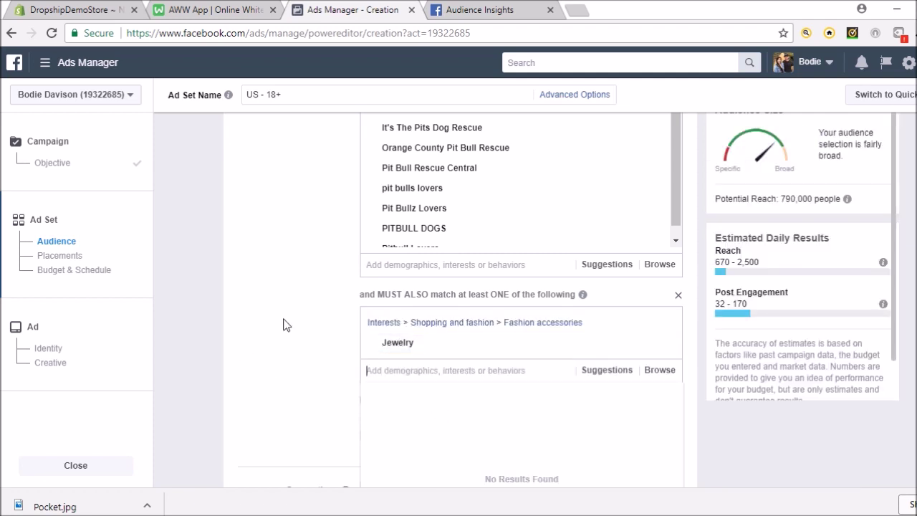
{"action": "mouse_move", "coordinate": [847, 198]}
{"action": "scroll", "coordinate": [303, 324], "scroll_direction": "down", "scroll_amount": 3}
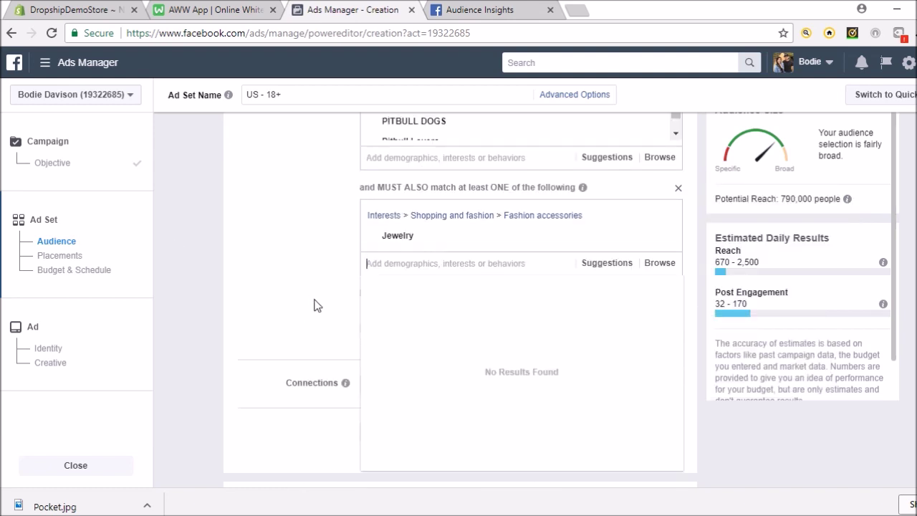
{"action": "left_click", "coordinate": [317, 301]}
Set the audience's maximum age to 55
{"action": "scroll", "coordinate": [334, 276], "scroll_direction": "up", "scroll_amount": 8}
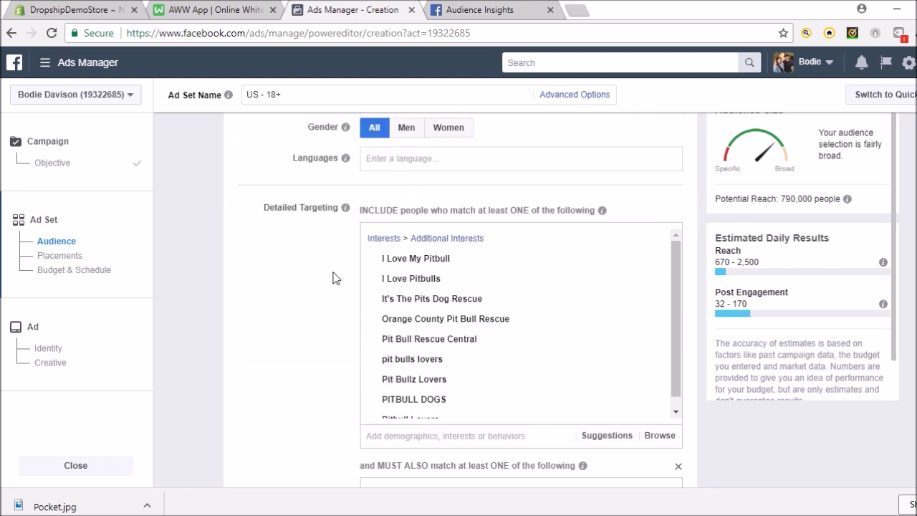
{"action": "scroll", "coordinate": [333, 277], "scroll_direction": "up", "scroll_amount": 4}
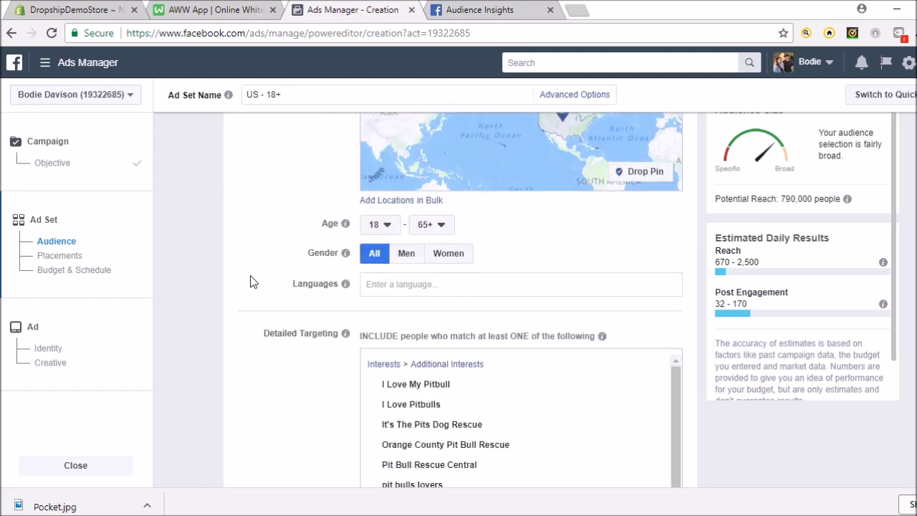
{"action": "left_click", "coordinate": [438, 251]}
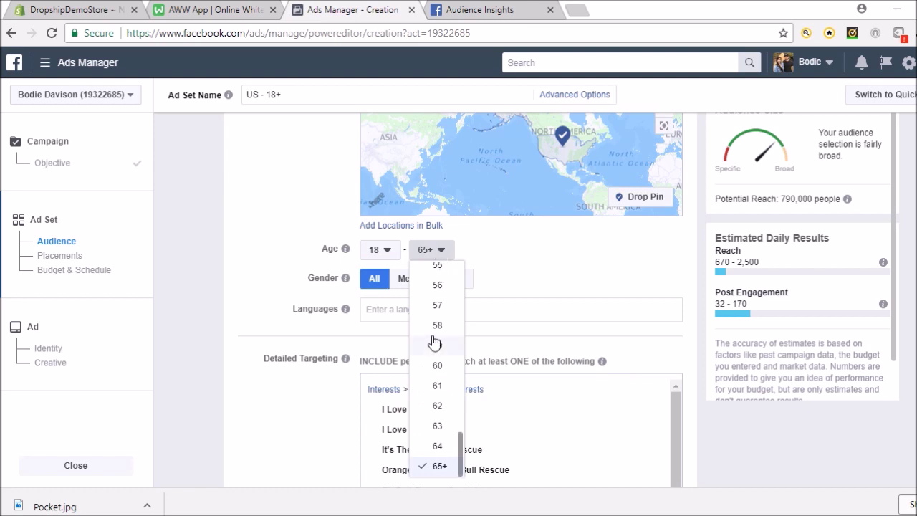
{"action": "left_click", "coordinate": [435, 266]}
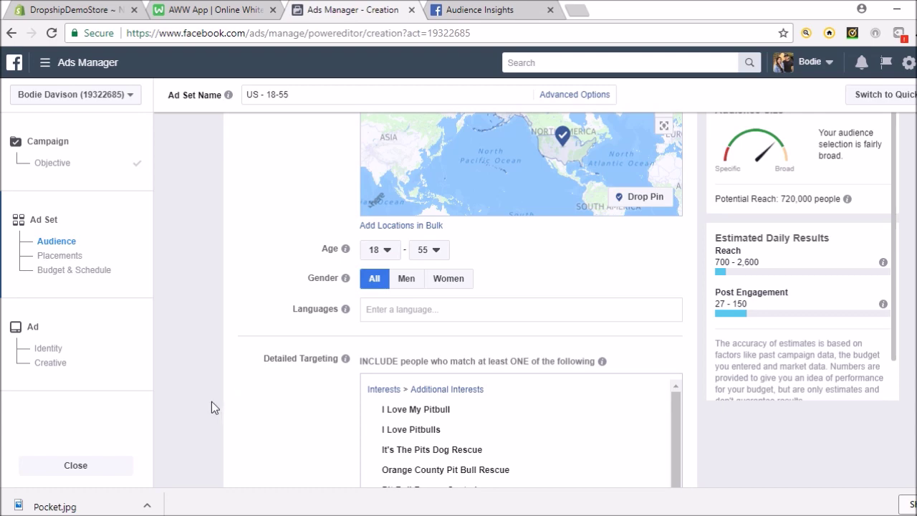
Review the audience settings and save the audience under the name Pitbull Necklace 1
{"action": "scroll", "coordinate": [211, 401], "scroll_direction": "up", "scroll_amount": 4}
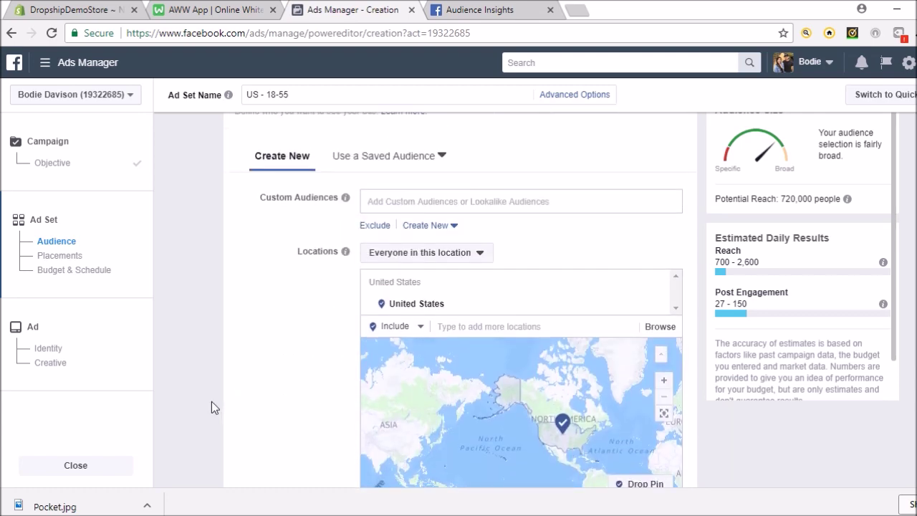
{"action": "scroll", "coordinate": [212, 401], "scroll_direction": "up", "scroll_amount": 2}
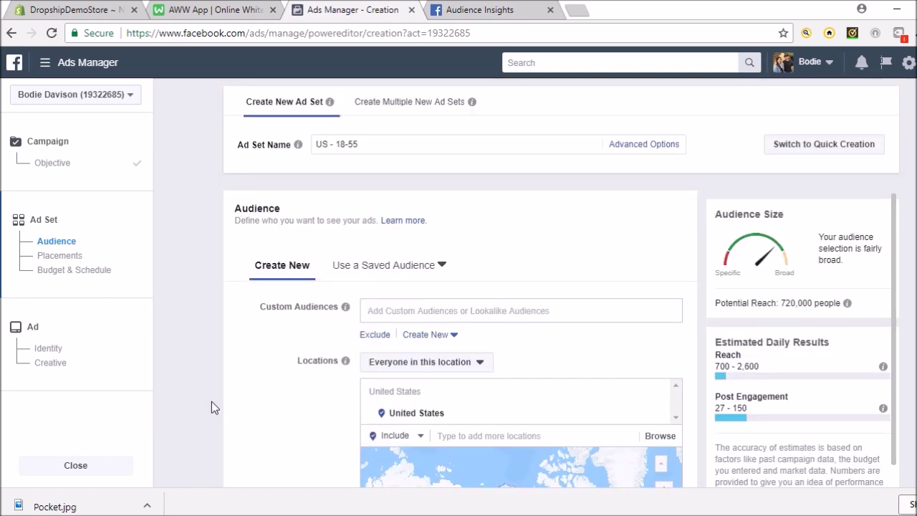
{"action": "scroll", "coordinate": [211, 401], "scroll_direction": "down", "scroll_amount": 8}
{"action": "scroll", "coordinate": [212, 401], "scroll_direction": "down", "scroll_amount": 4}
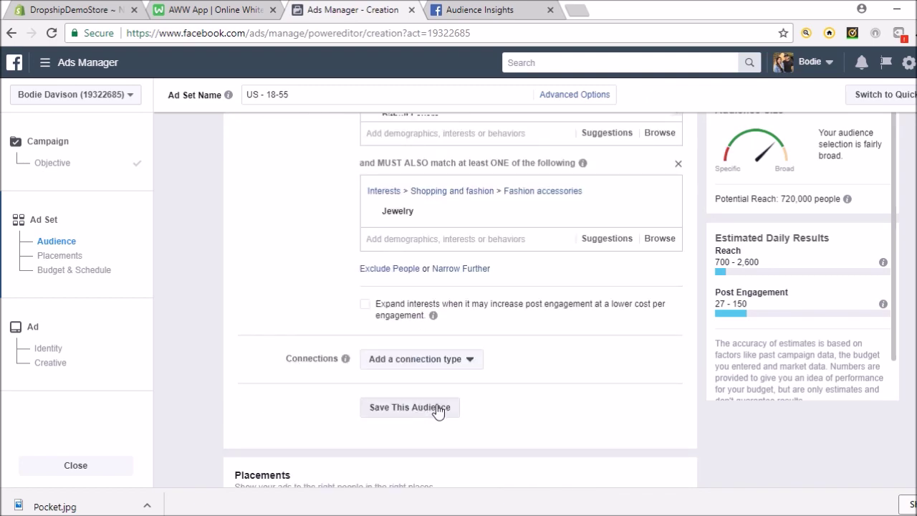
{"action": "left_click", "coordinate": [438, 410]}
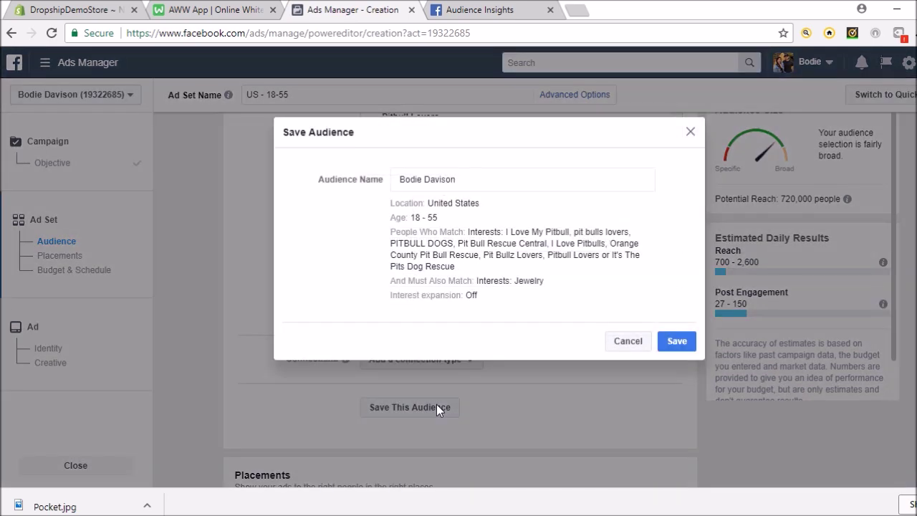
{"action": "double_click", "coordinate": [460, 183]}
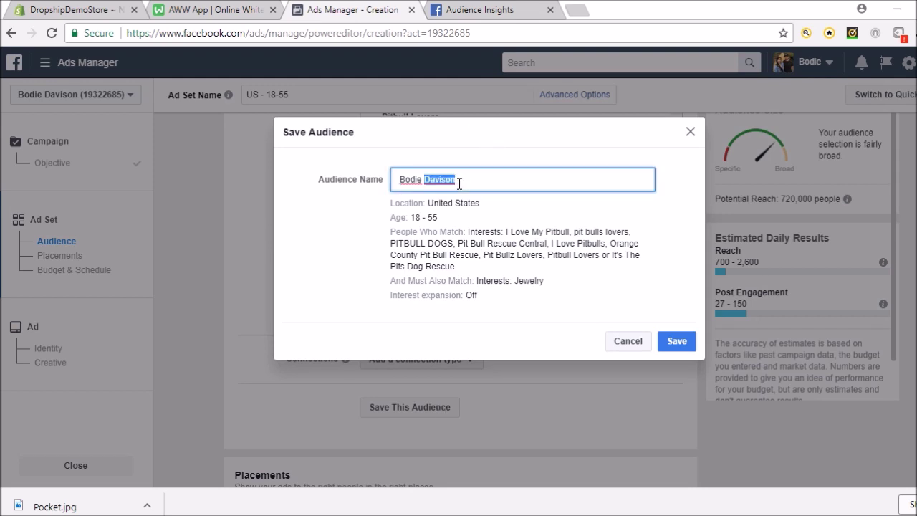
{"action": "key", "text": "BackSpace"}
{"action": "key", "text": "BackSpace"}
{"action": "key", "text": "BackSpace"}
{"action": "key", "text": "BackSpace"}
{"action": "key", "text": "BackSpace"}
{"action": "key", "text": "BackSpace"}
{"action": "key", "text": "BackSpace"}
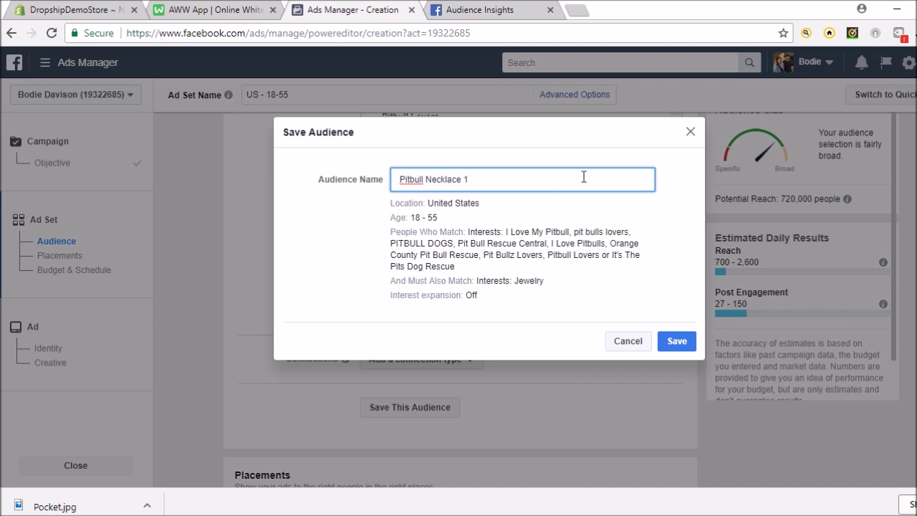
{"action": "left_click", "coordinate": [676, 341]}
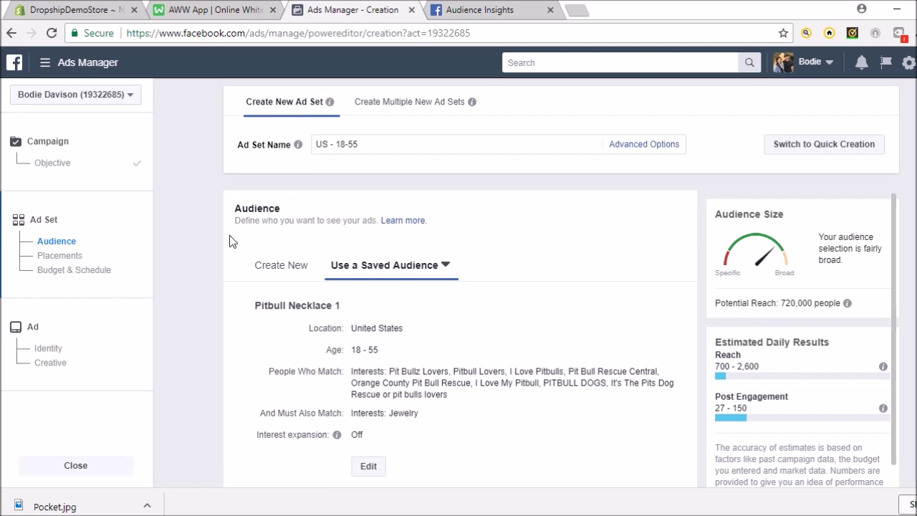
Start a new audience for the ad set and replace the location Australia with United States
{"action": "left_click", "coordinate": [280, 269]}
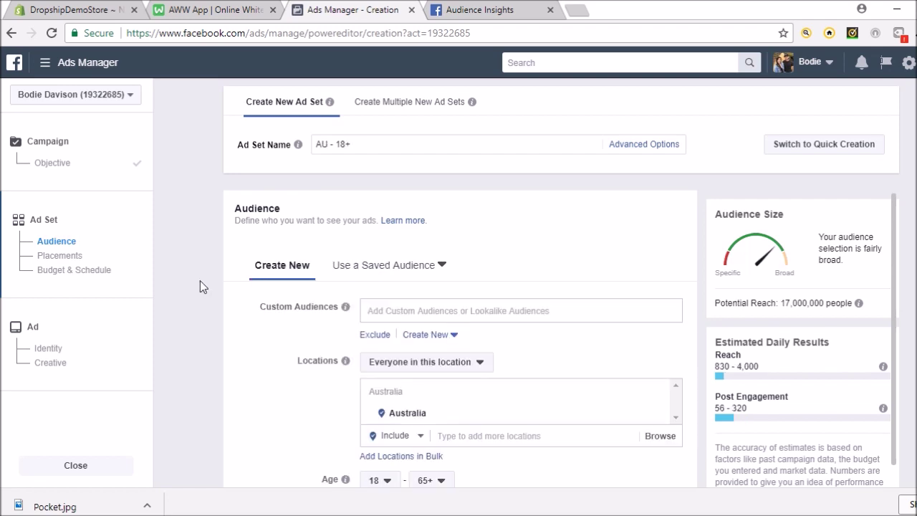
{"action": "scroll", "coordinate": [209, 309], "scroll_direction": "down", "scroll_amount": 2}
{"action": "scroll", "coordinate": [220, 346], "scroll_direction": "down", "scroll_amount": 2}
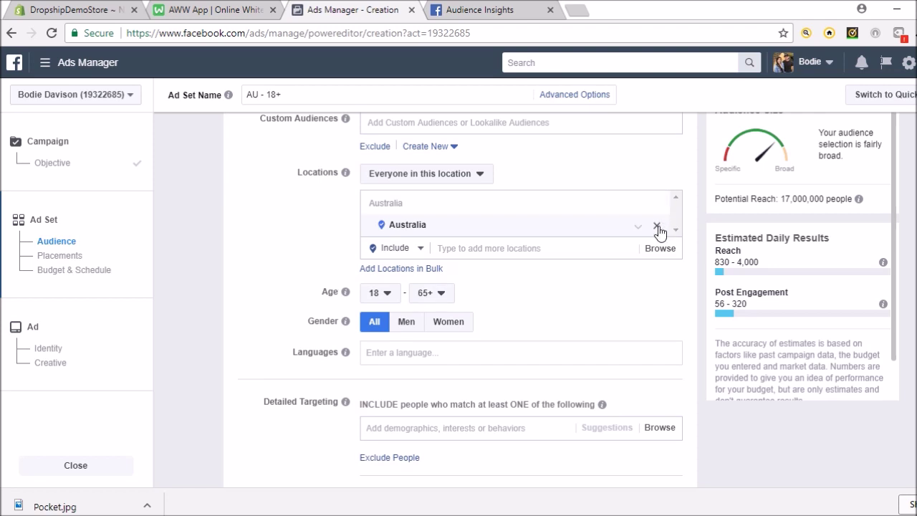
{"action": "left_click", "coordinate": [657, 227]}
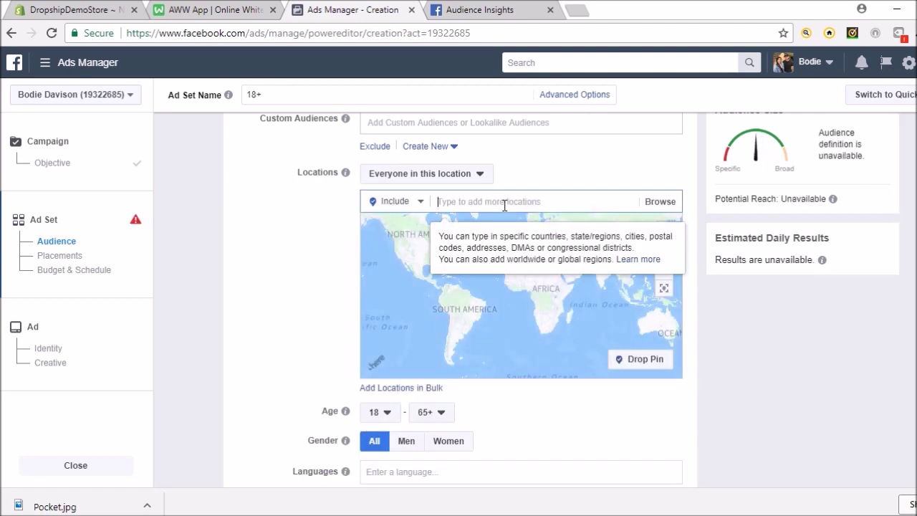
{"action": "type", "text": "uni"}
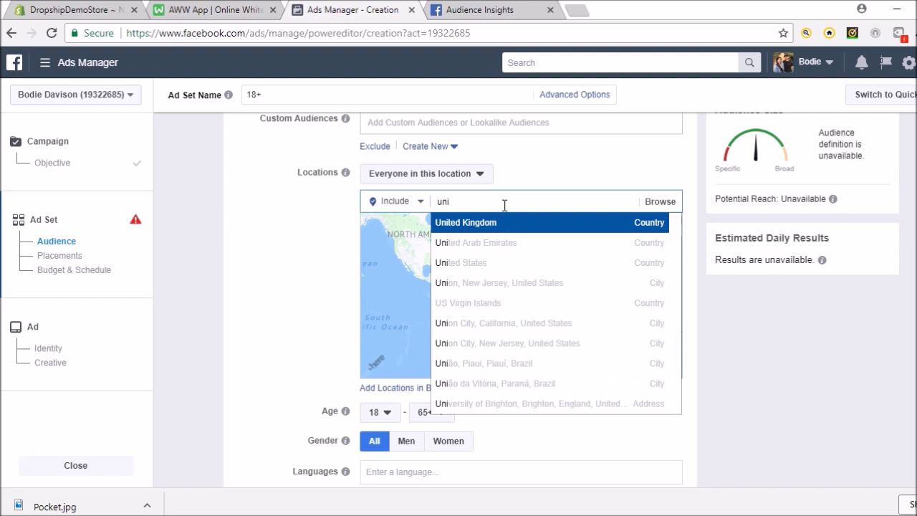
{"action": "left_click", "coordinate": [514, 264]}
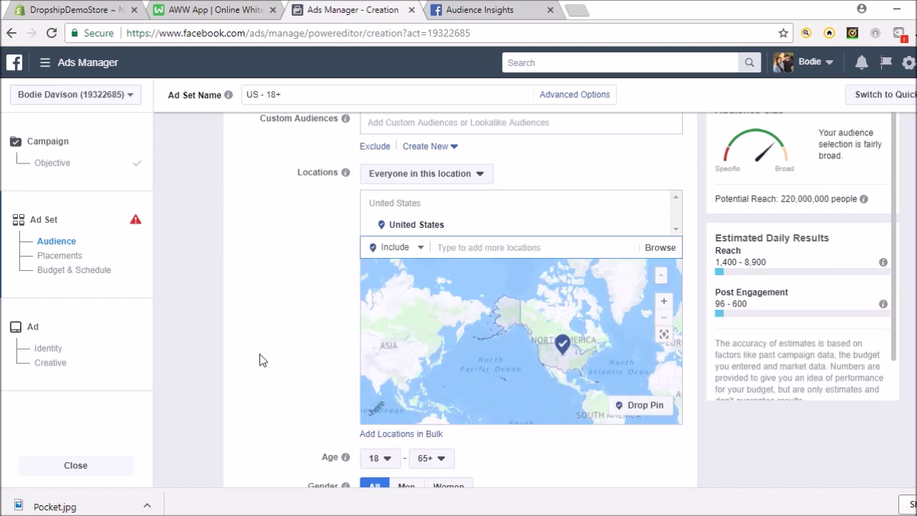
Set the new audience's maximum age to 55
{"action": "scroll", "coordinate": [260, 358], "scroll_direction": "down", "scroll_amount": 2}
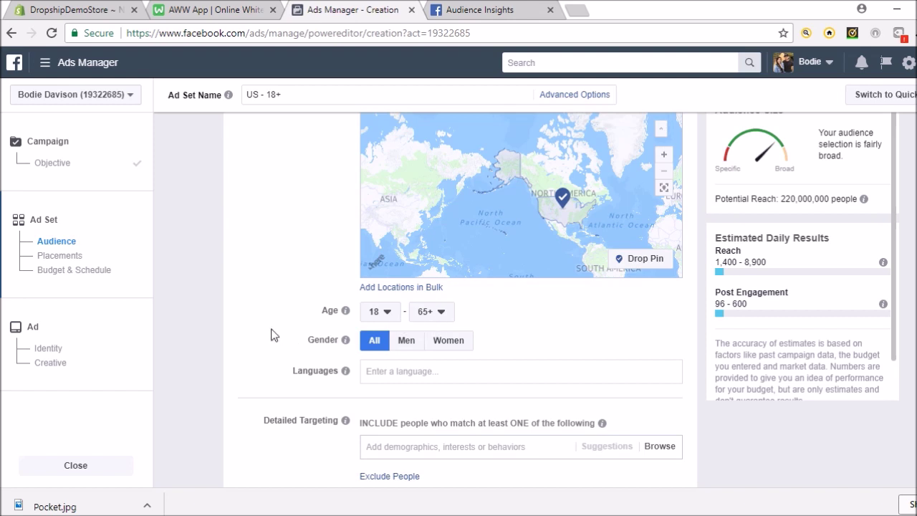
{"action": "scroll", "coordinate": [270, 334], "scroll_direction": "down", "scroll_amount": 2}
{"action": "left_click", "coordinate": [447, 206]}
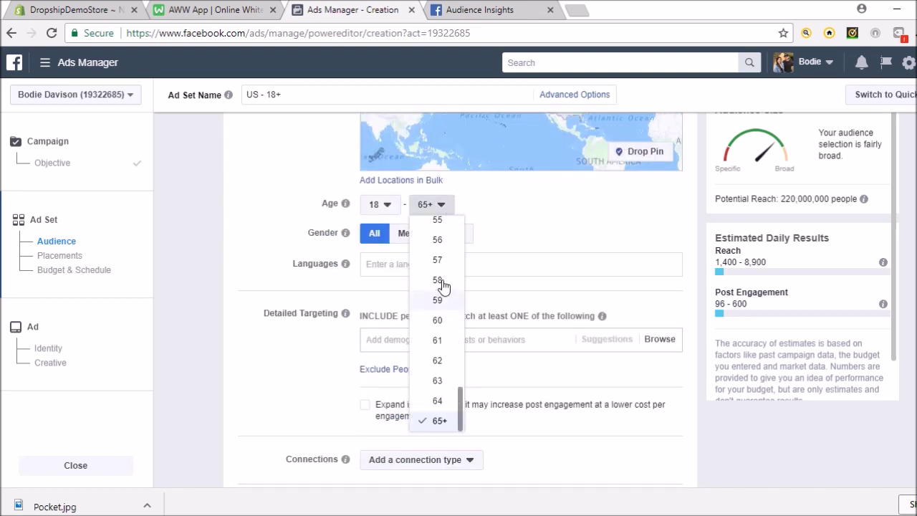
{"action": "left_click", "coordinate": [440, 225]}
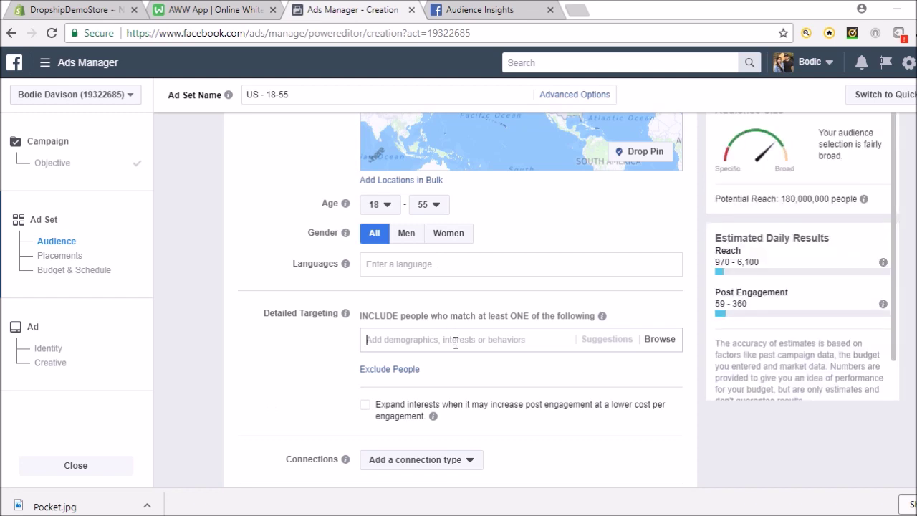
Search detailed targeting for pitbulls, add the interest Save The Pitbulls!, and add the suggested interest It's a Pittie Rescue
{"action": "type", "text": "pitbu"}
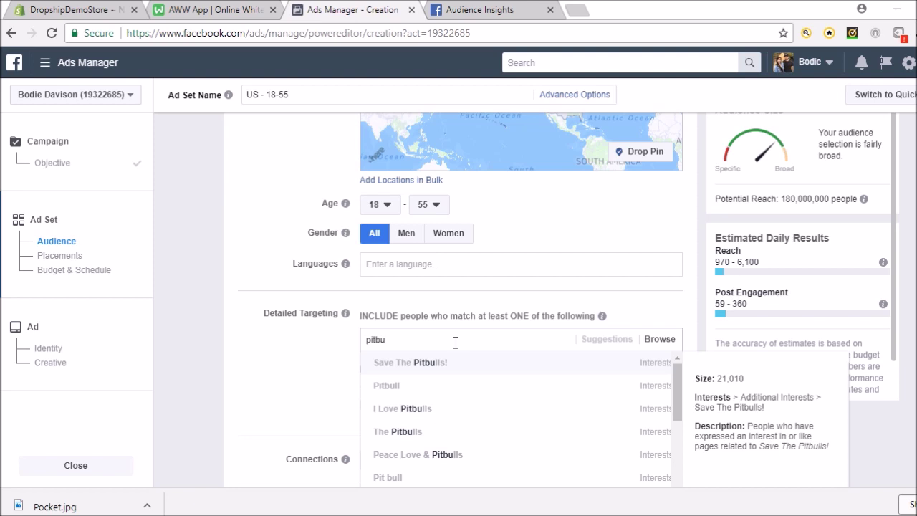
{"action": "left_click", "coordinate": [459, 360]}
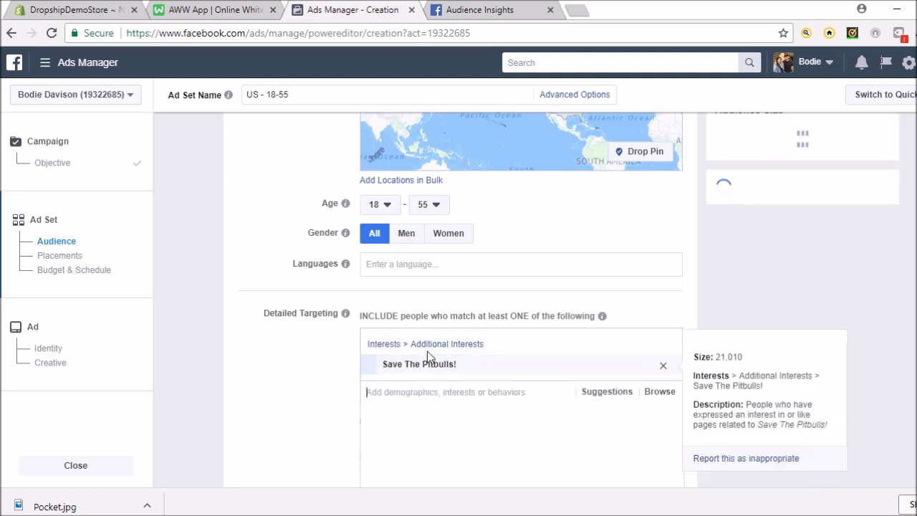
{"action": "left_click", "coordinate": [581, 393]}
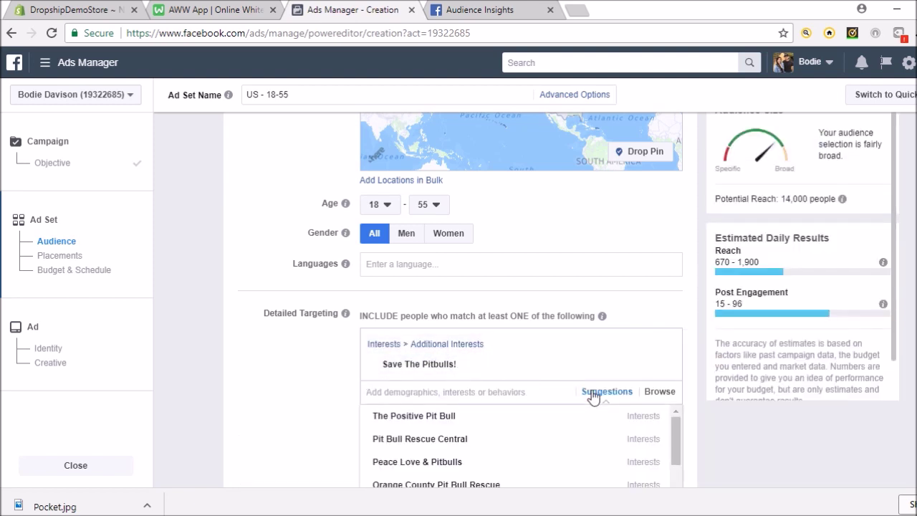
{"action": "scroll", "coordinate": [513, 416], "scroll_direction": "down", "scroll_amount": 3}
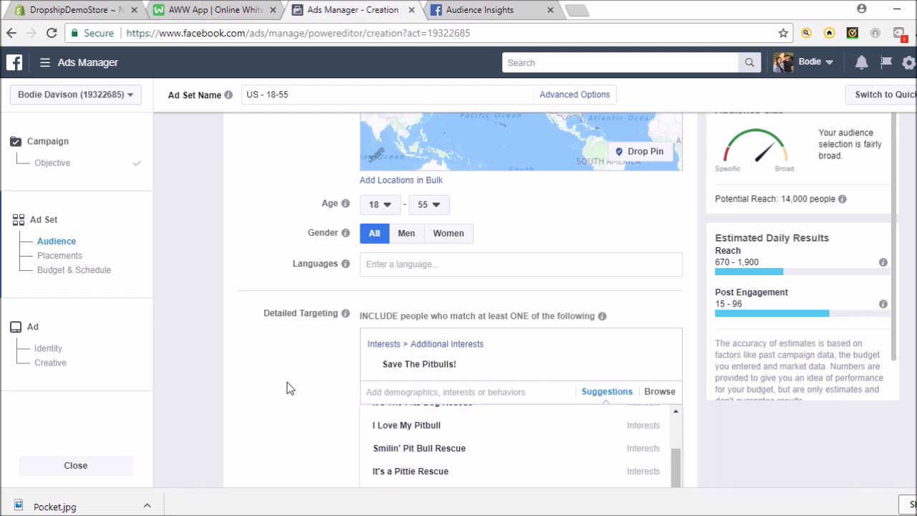
{"action": "scroll", "coordinate": [286, 389], "scroll_direction": "down", "scroll_amount": 3}
{"action": "scroll", "coordinate": [493, 282], "scroll_direction": "up", "scroll_amount": 1}
{"action": "scroll", "coordinate": [466, 293], "scroll_direction": "up", "scroll_amount": 1}
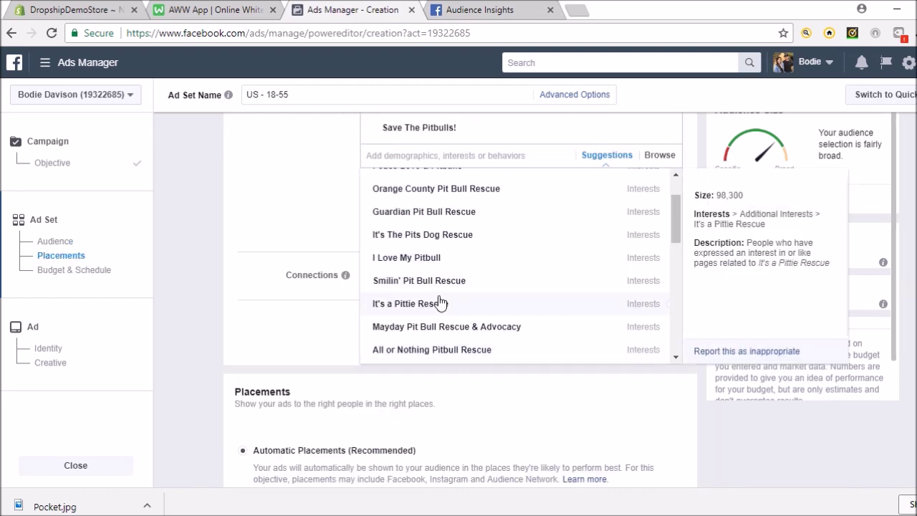
{"action": "left_click", "coordinate": [441, 303]}
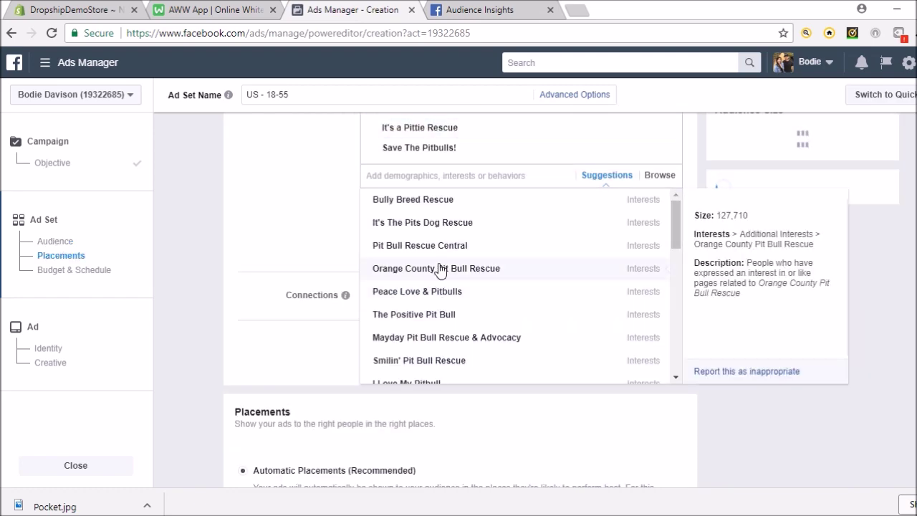
Add the suggested interests Orange County Pit Bull Rescue, Peace Love & Pitbulls, It's The Pits Dog Rescue, The Positive Pit Bull and I Love My Pitbull
{"action": "left_click", "coordinate": [437, 211]}
{"action": "left_click", "coordinate": [440, 269]}
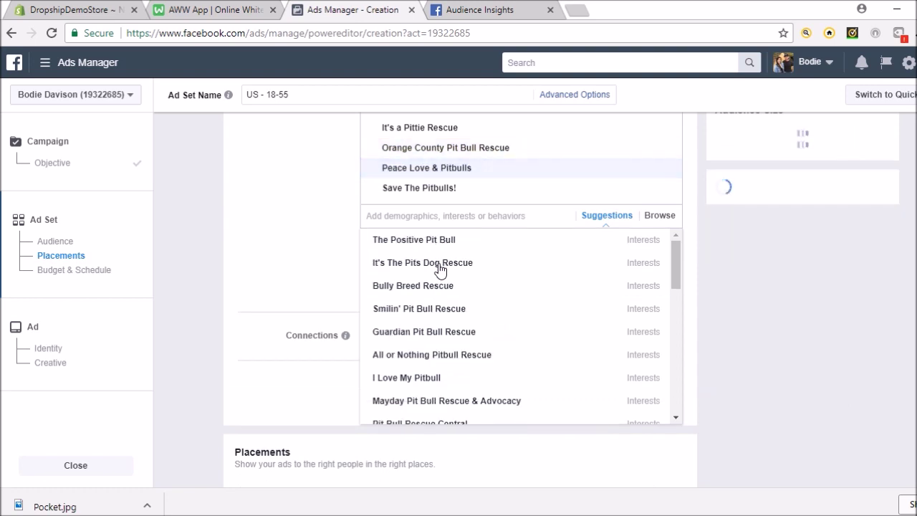
{"action": "left_click", "coordinate": [440, 269]}
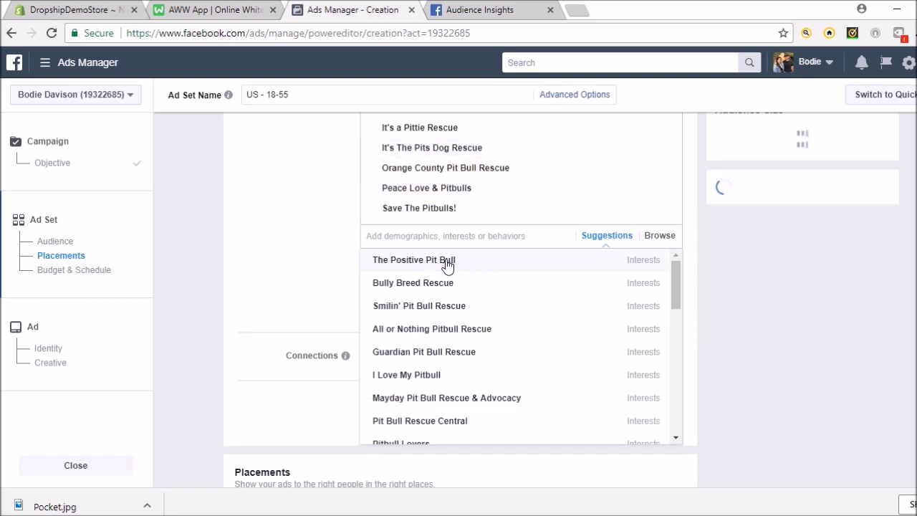
{"action": "left_click", "coordinate": [447, 265]}
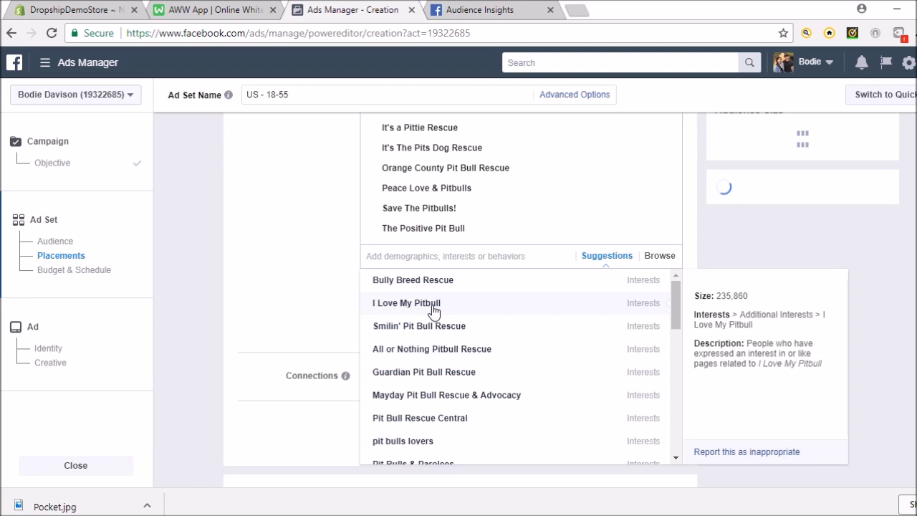
{"action": "left_click", "coordinate": [433, 310]}
{"action": "left_click", "coordinate": [262, 296]}
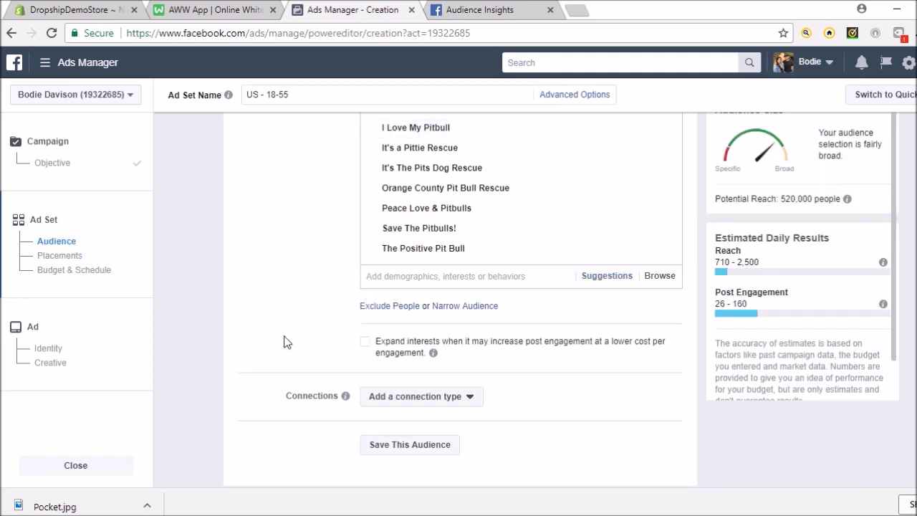
Narrow the audience with a second must-also-match condition and open its targeting categories for browsing
{"action": "left_click", "coordinate": [466, 306]}
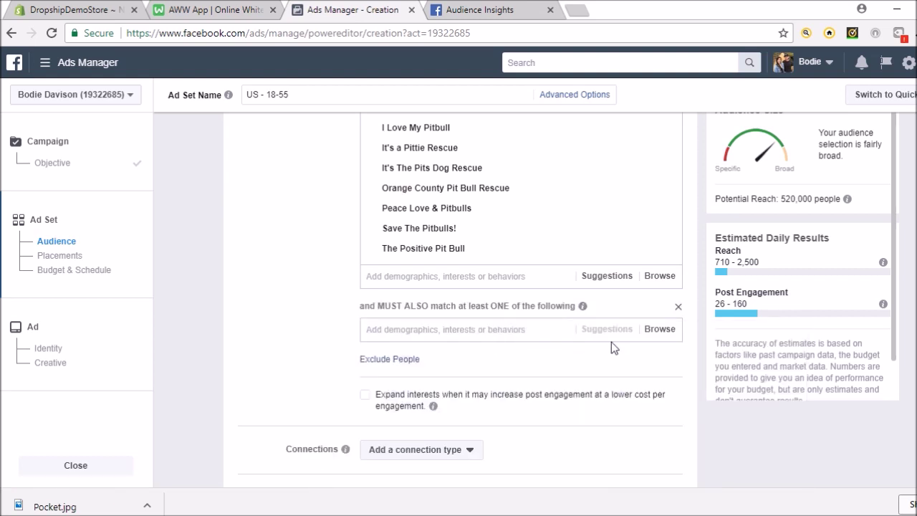
{"action": "left_click", "coordinate": [660, 330]}
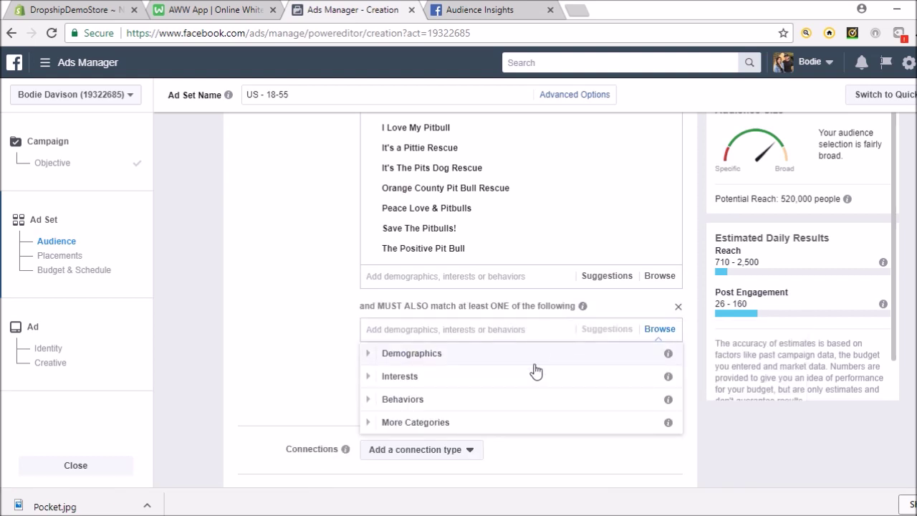
{"action": "scroll", "coordinate": [440, 407], "scroll_direction": "down", "scroll_amount": 2}
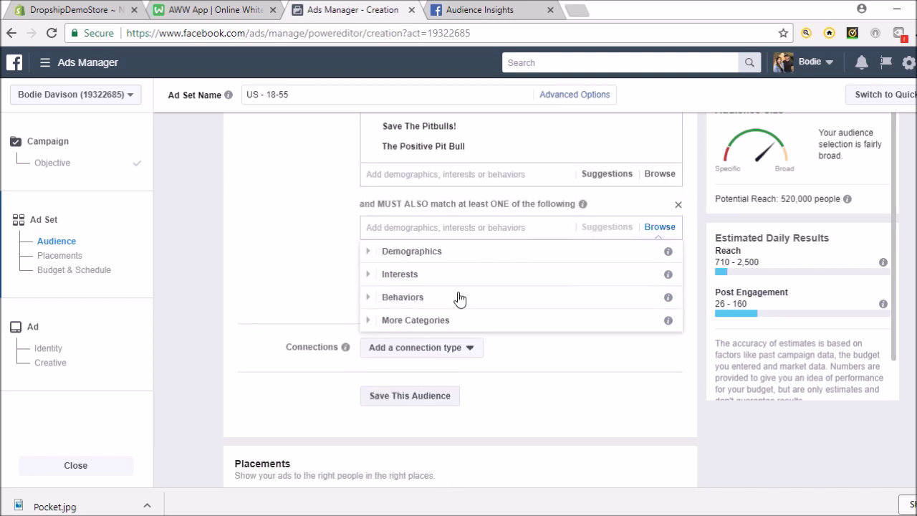
Examine the Home demographics for the narrowing condition, including the Household Composition and Home Ownership options
{"action": "left_click", "coordinate": [430, 324]}
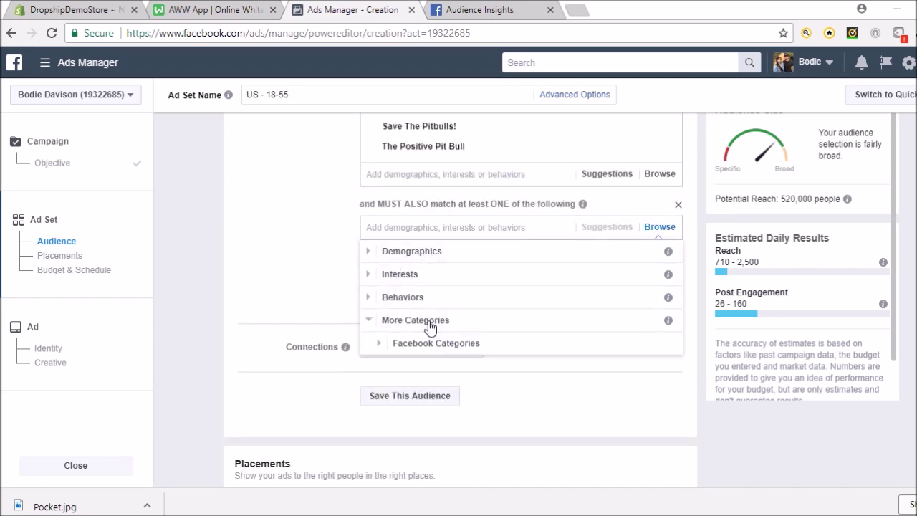
{"action": "left_click", "coordinate": [429, 253]}
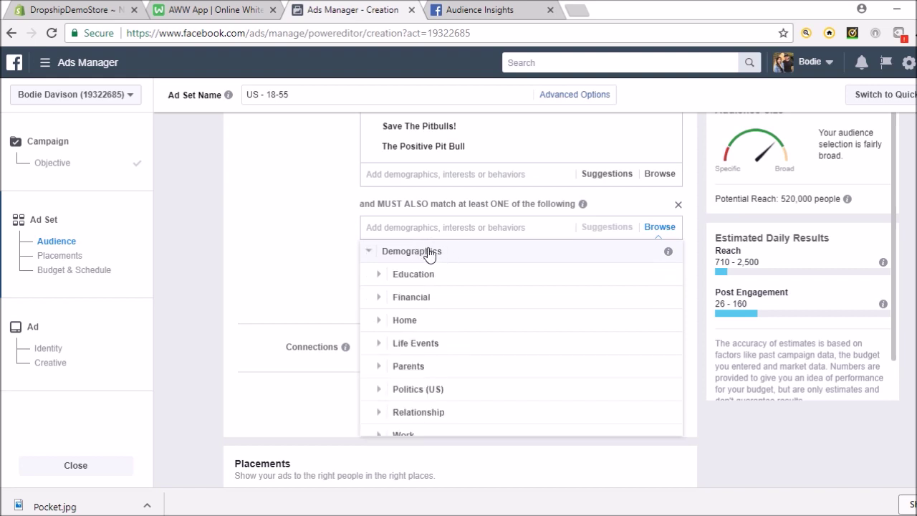
{"action": "left_click", "coordinate": [418, 322]}
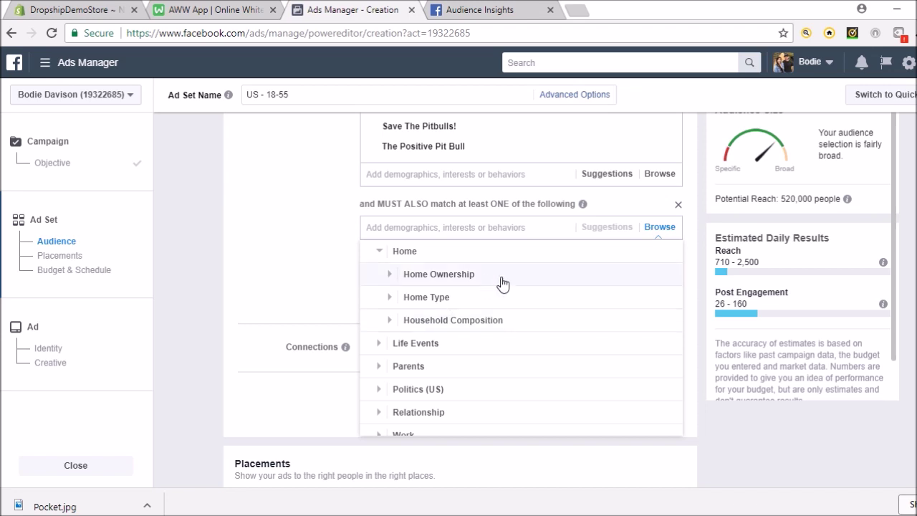
{"action": "left_click", "coordinate": [481, 321]}
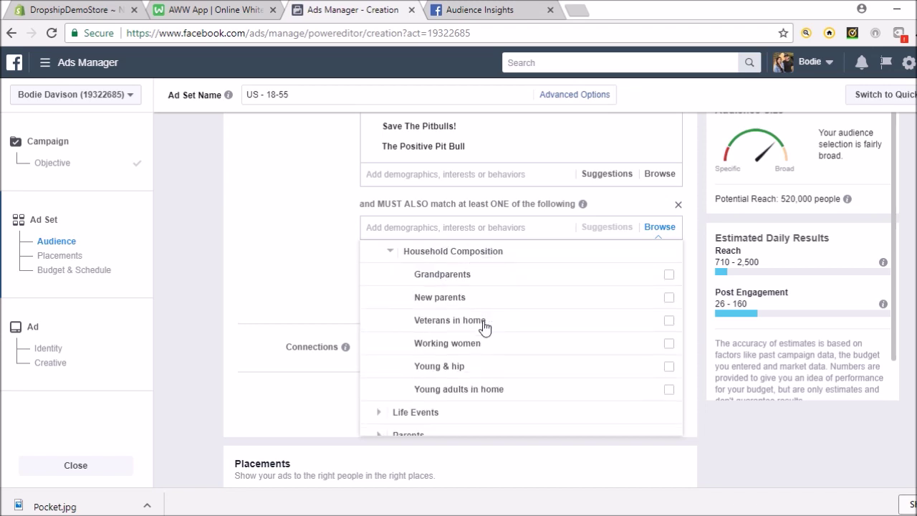
{"action": "mouse_move", "coordinate": [531, 295]}
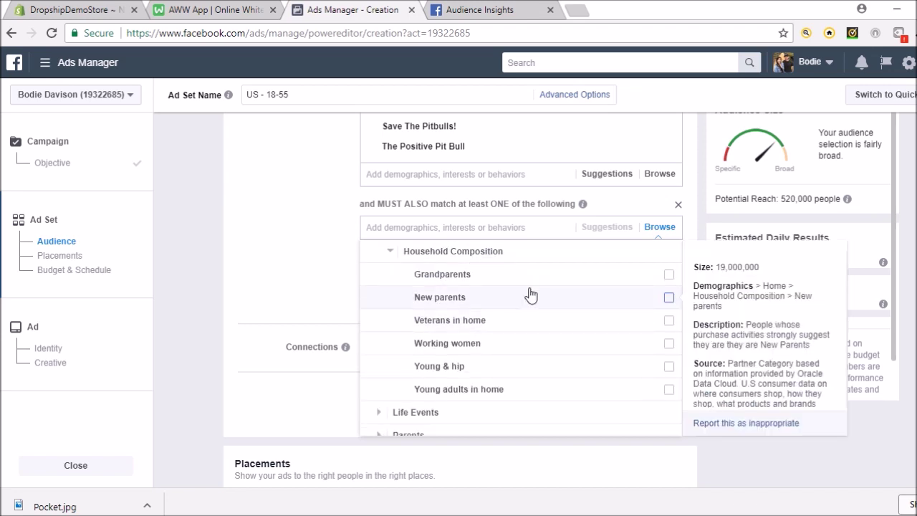
{"action": "mouse_move", "coordinate": [508, 280]}
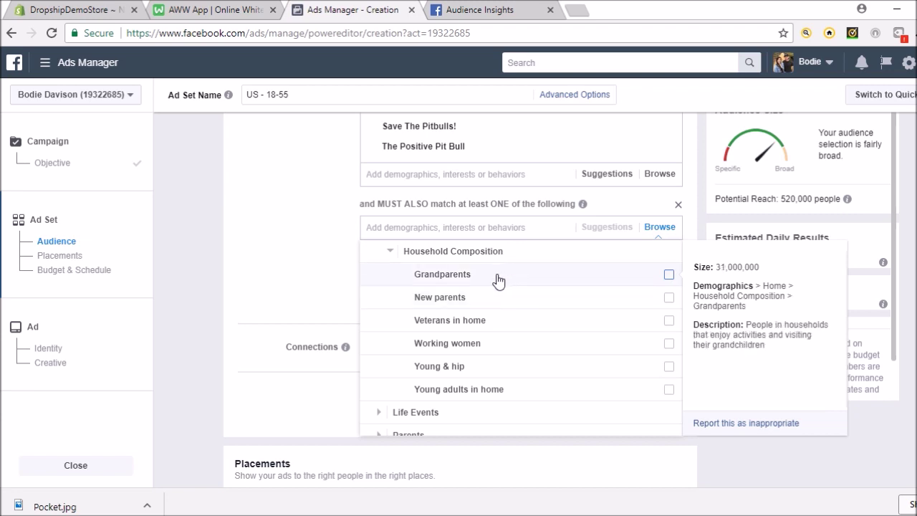
{"action": "left_click", "coordinate": [392, 253]}
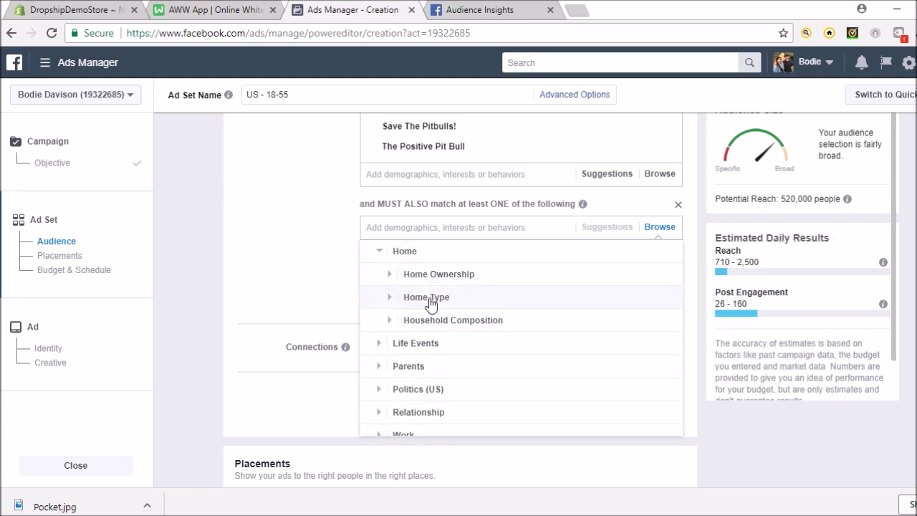
{"action": "left_click", "coordinate": [457, 276]}
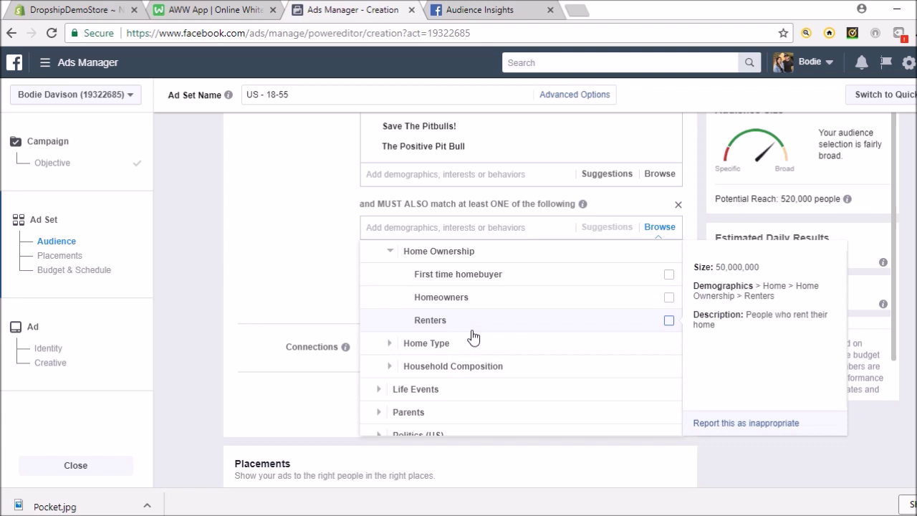
{"action": "scroll", "coordinate": [487, 333], "scroll_direction": "down", "scroll_amount": 2}
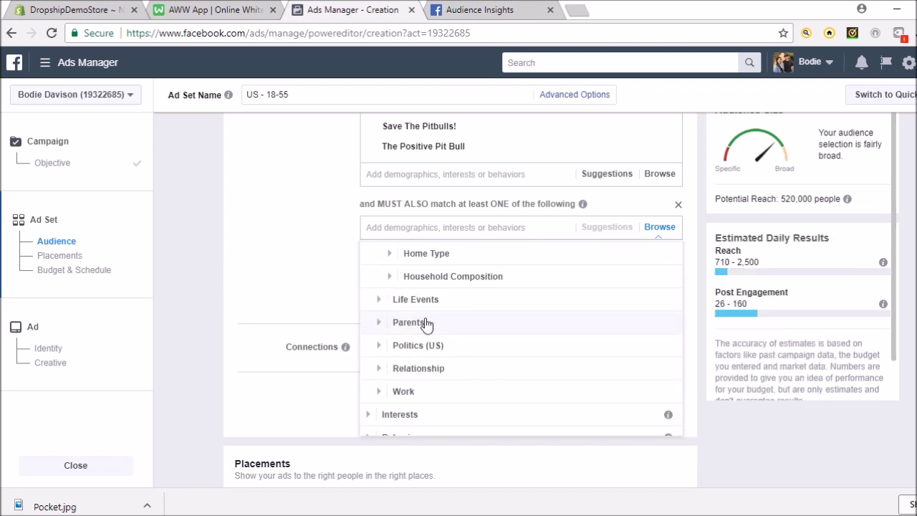
Try Stay-at-home moms from the Parents demographics as the narrowing condition and remove it again
{"action": "left_click", "coordinate": [404, 323]}
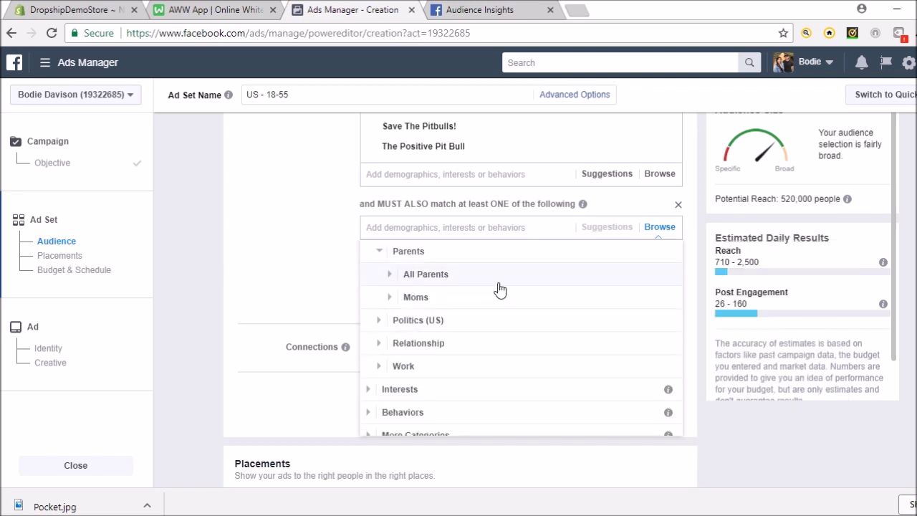
{"action": "left_click", "coordinate": [419, 297]}
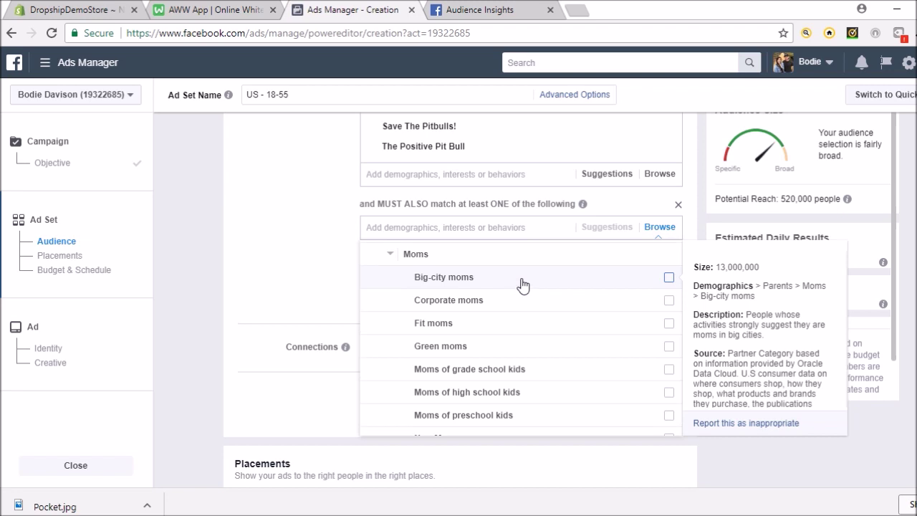
{"action": "scroll", "coordinate": [523, 285], "scroll_direction": "up", "scroll_amount": 2}
{"action": "scroll", "coordinate": [523, 285], "scroll_direction": "down", "scroll_amount": 4}
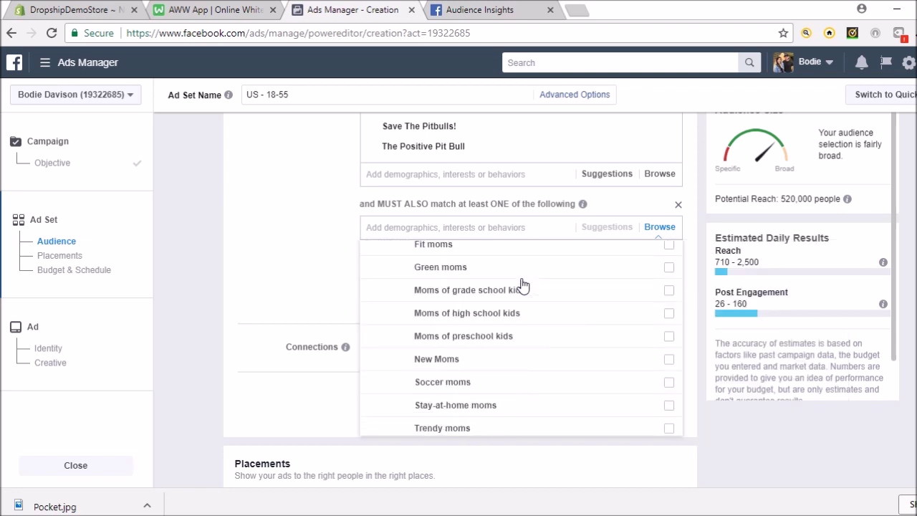
{"action": "scroll", "coordinate": [523, 285], "scroll_direction": "down", "scroll_amount": 1}
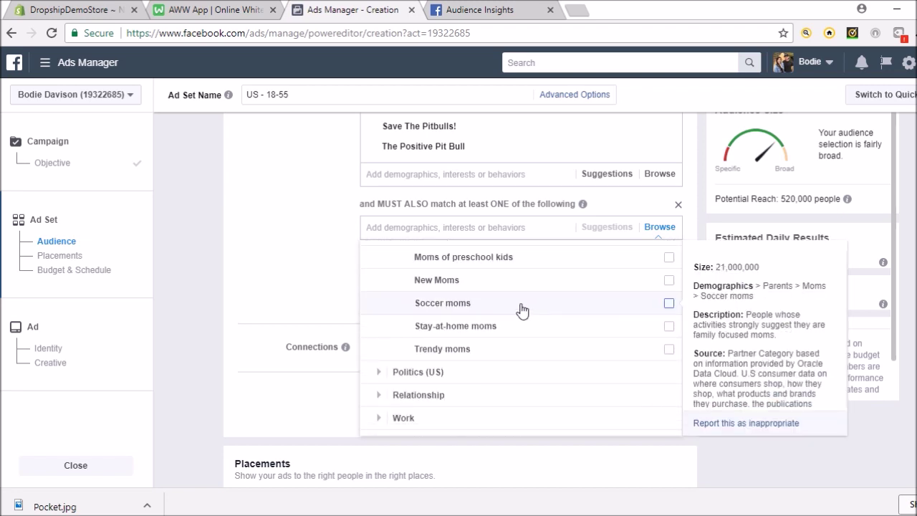
{"action": "left_click", "coordinate": [481, 332]}
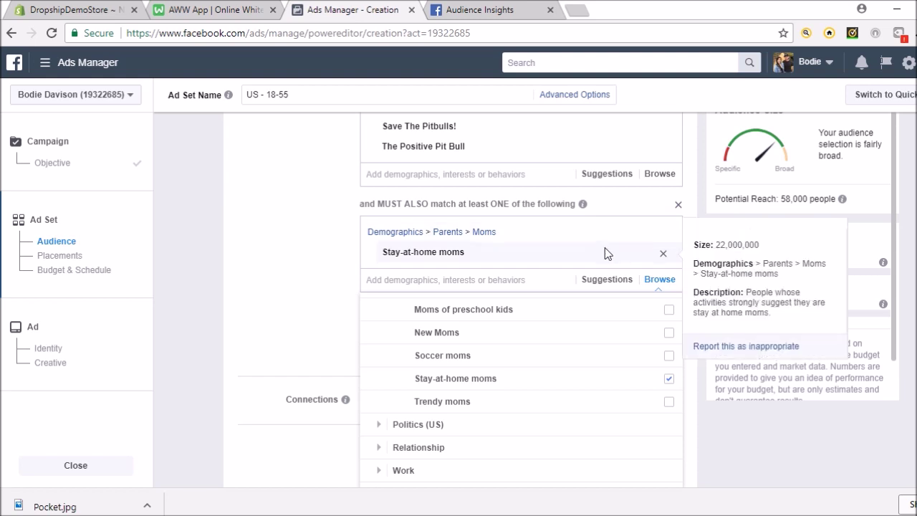
{"action": "left_click", "coordinate": [663, 256]}
Examine the Home Type options and the Financial Income ranges among the demographics for narrowing the audience
{"action": "scroll", "coordinate": [528, 331], "scroll_direction": "up", "scroll_amount": 5}
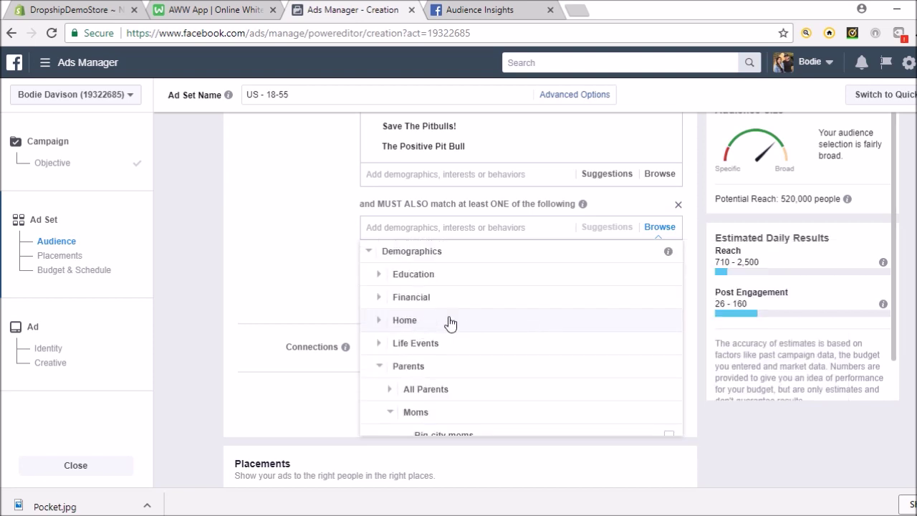
{"action": "left_click", "coordinate": [405, 326]}
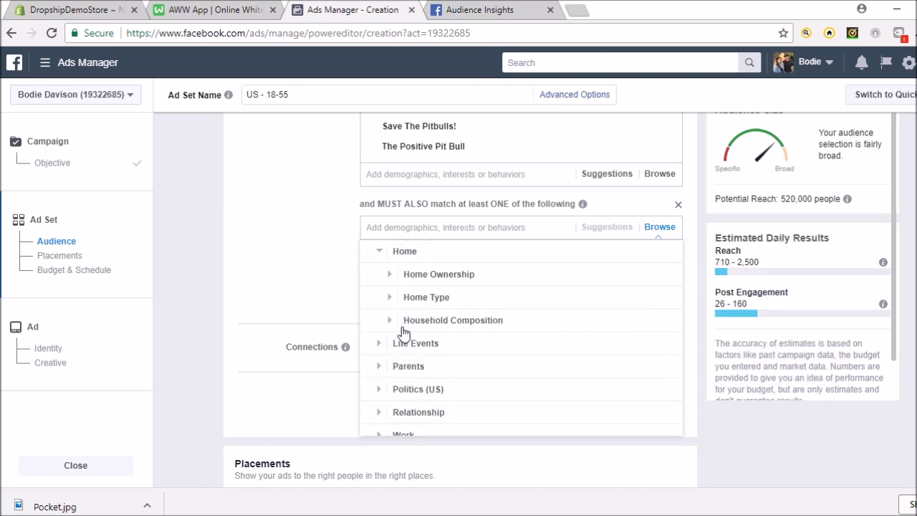
{"action": "left_click", "coordinate": [389, 298]}
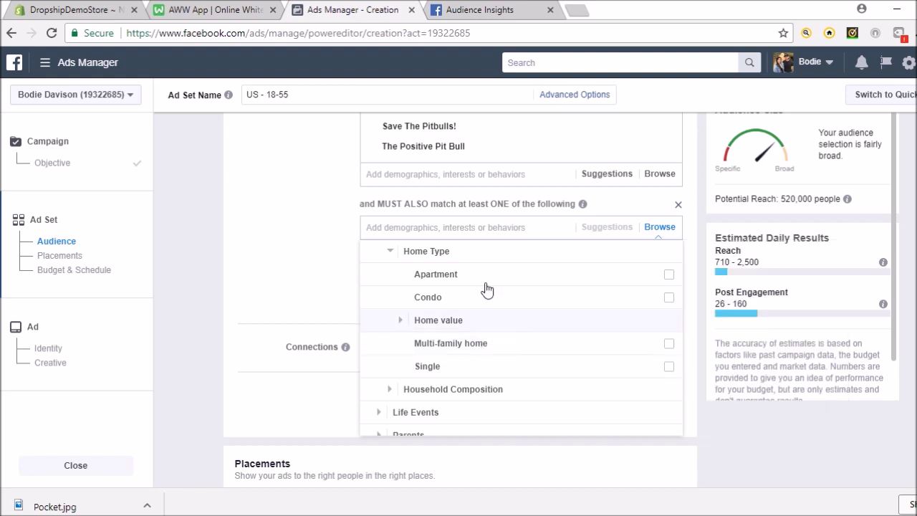
{"action": "scroll", "coordinate": [459, 272], "scroll_direction": "up", "scroll_amount": 2}
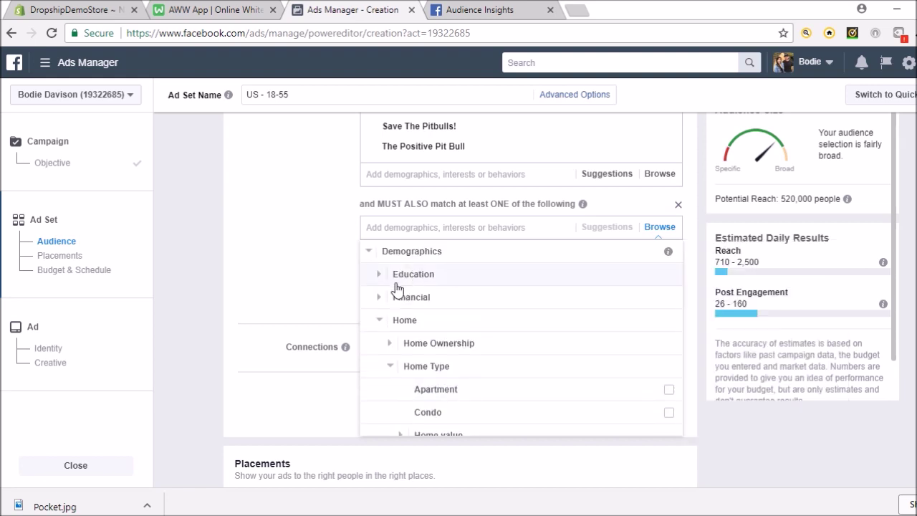
{"action": "scroll", "coordinate": [445, 286], "scroll_direction": "up", "scroll_amount": 1}
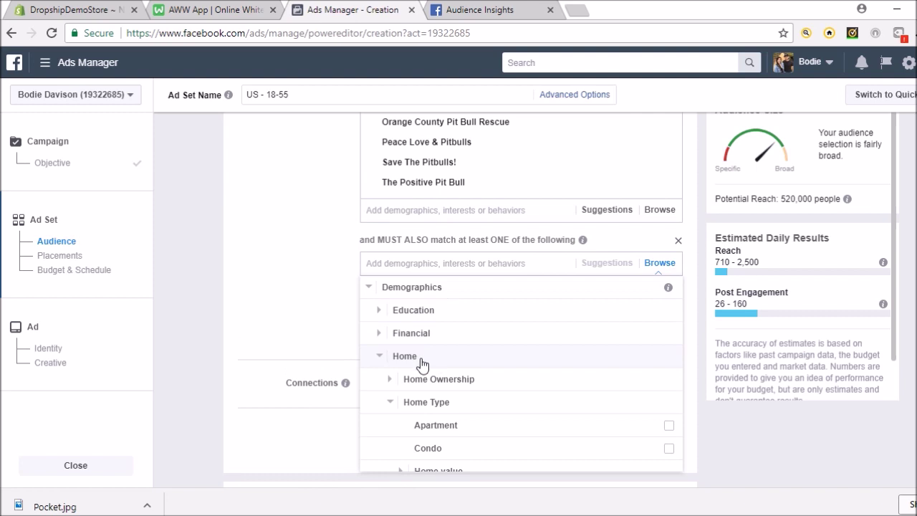
{"action": "left_click", "coordinate": [378, 356]}
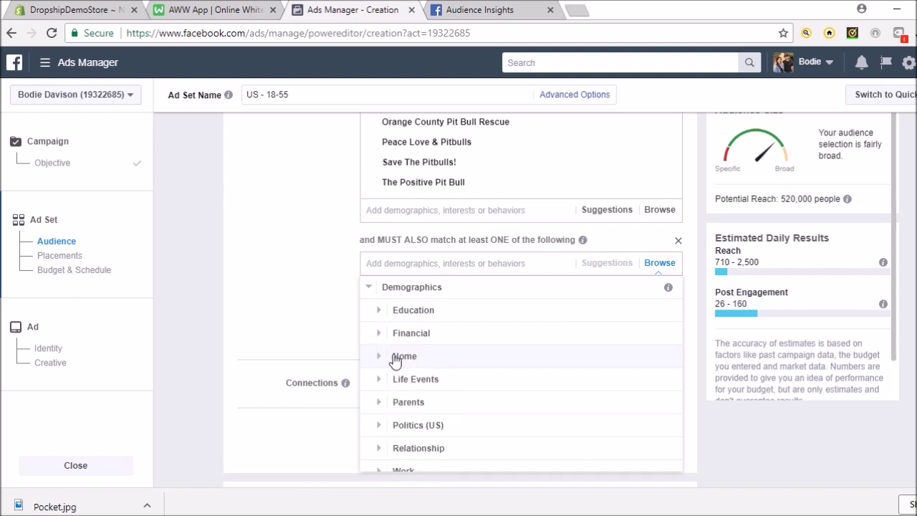
{"action": "left_click", "coordinate": [380, 335]}
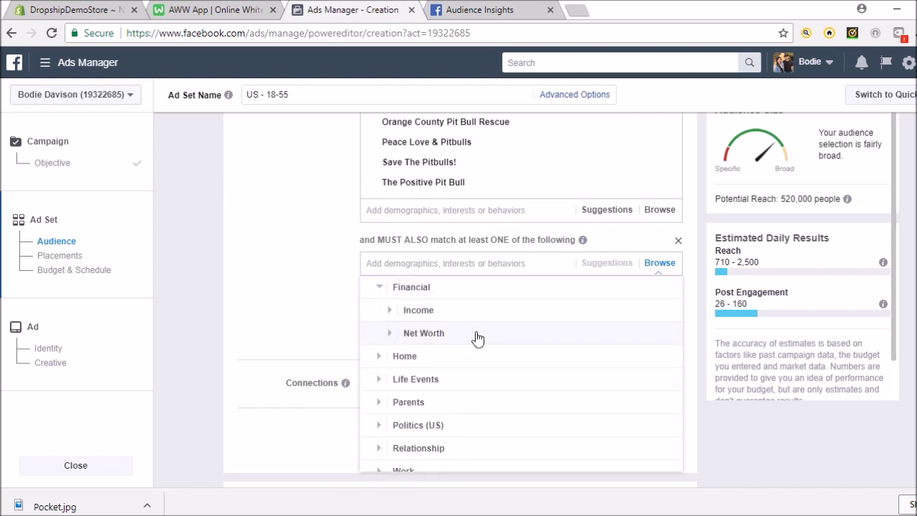
{"action": "left_click", "coordinate": [389, 310]}
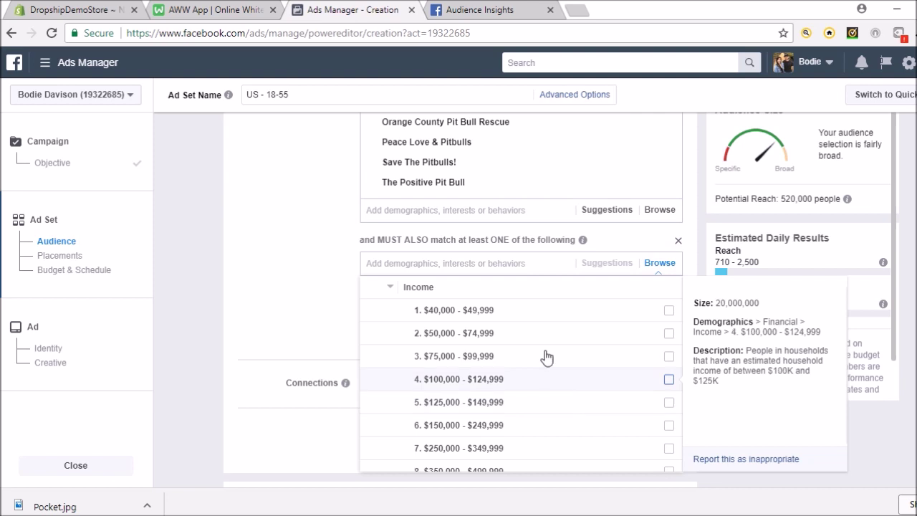
{"action": "left_click", "coordinate": [391, 286]}
{"action": "scroll", "coordinate": [519, 347], "scroll_direction": "down", "scroll_amount": 1}
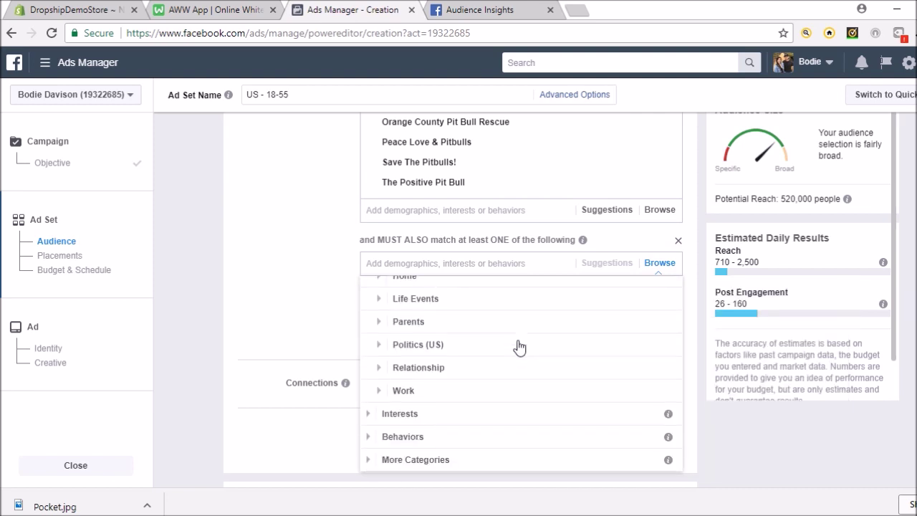
{"action": "scroll", "coordinate": [519, 346], "scroll_direction": "down", "scroll_amount": 1}
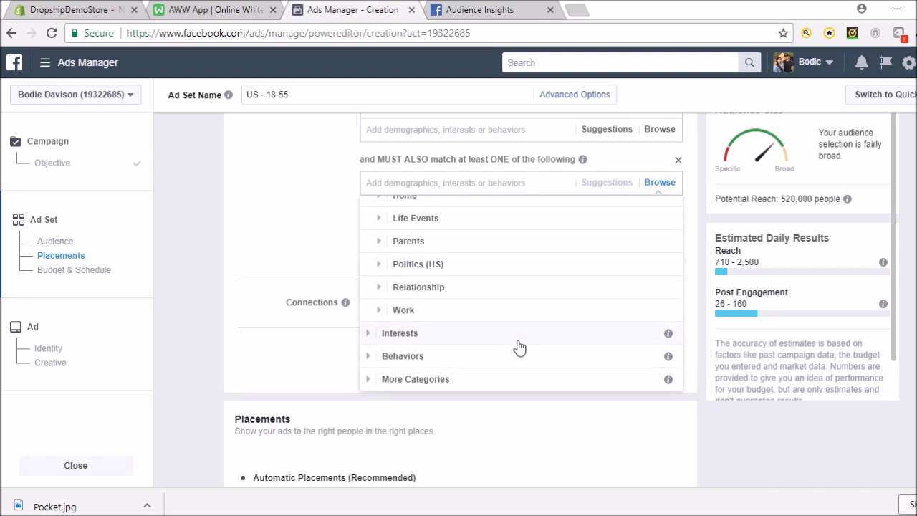
Try Family from the Family and relationships interests as the narrowing condition and remove it again
{"action": "left_click", "coordinate": [390, 334]}
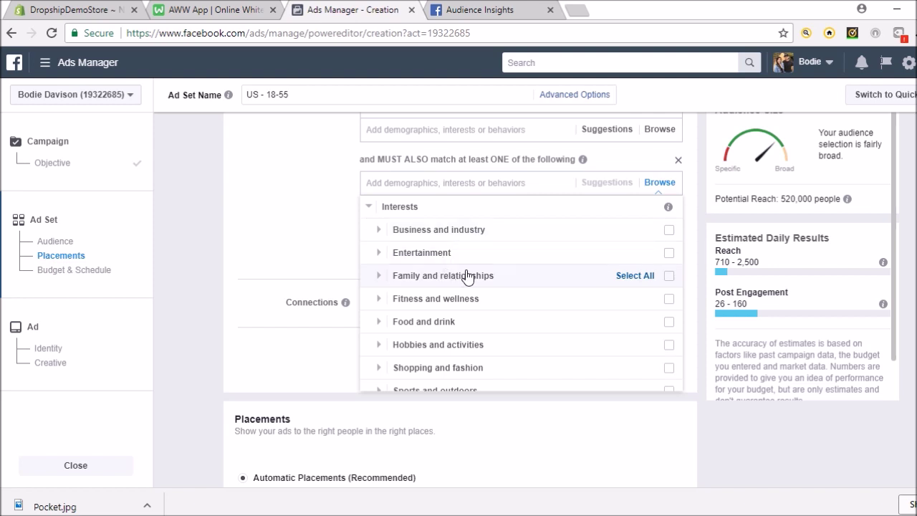
{"action": "left_click", "coordinate": [377, 277]}
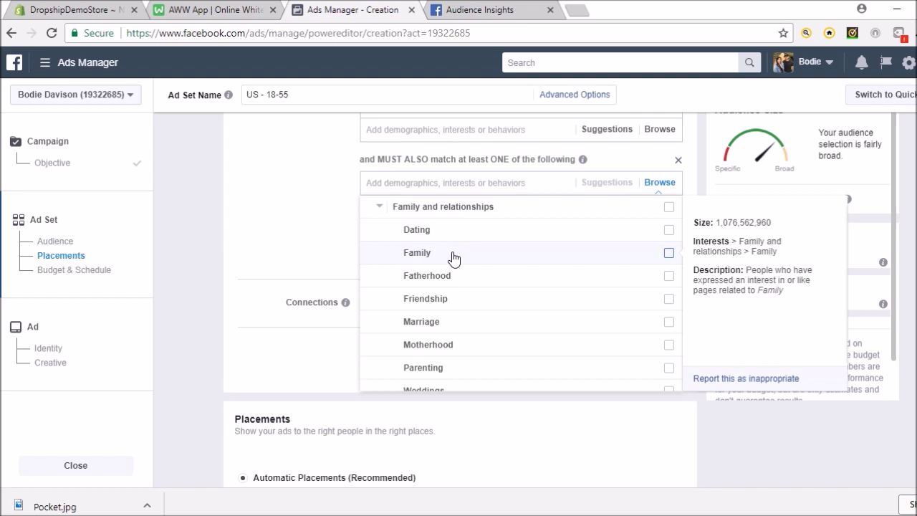
{"action": "scroll", "coordinate": [508, 308], "scroll_direction": "down", "scroll_amount": 2}
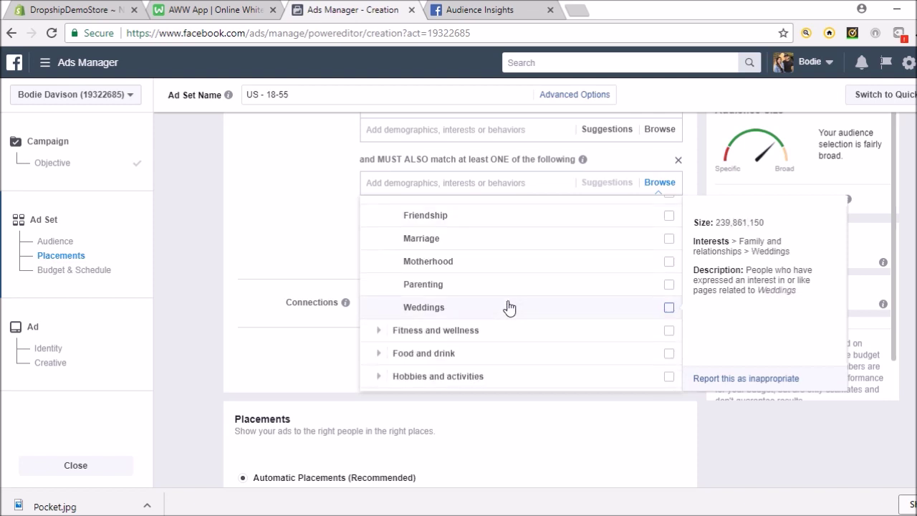
{"action": "scroll", "coordinate": [508, 307], "scroll_direction": "up", "scroll_amount": 3}
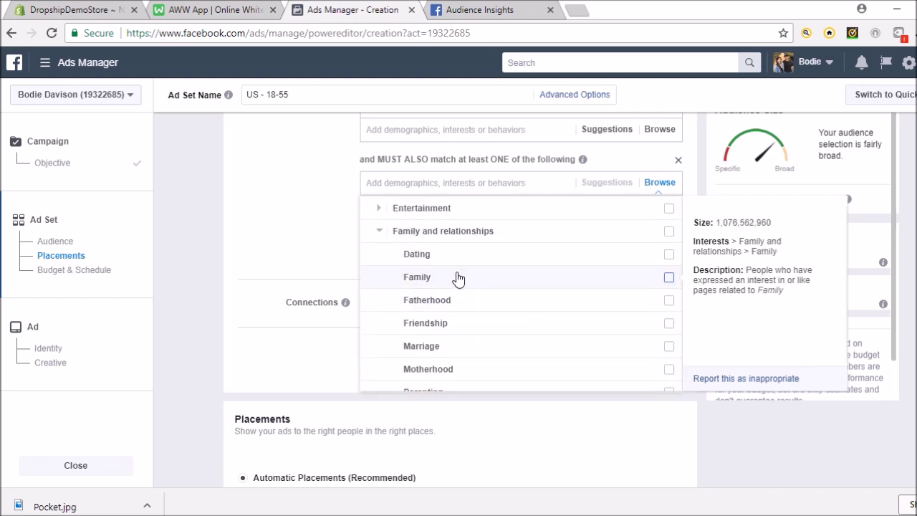
{"action": "left_click", "coordinate": [459, 278]}
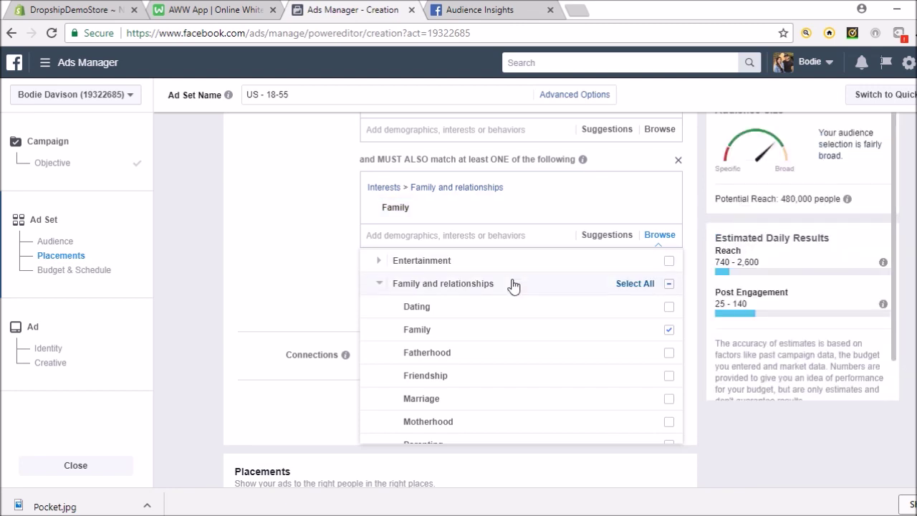
{"action": "mouse_move", "coordinate": [629, 202]}
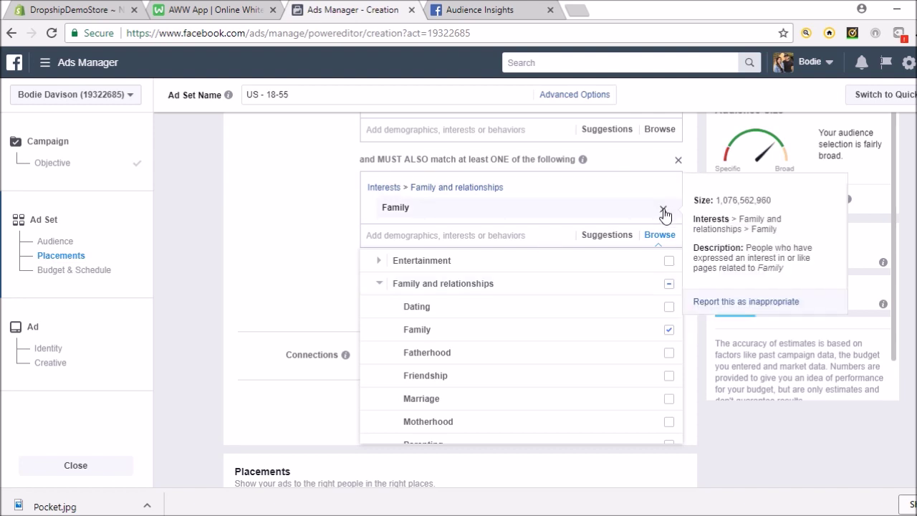
{"action": "left_click", "coordinate": [664, 213]}
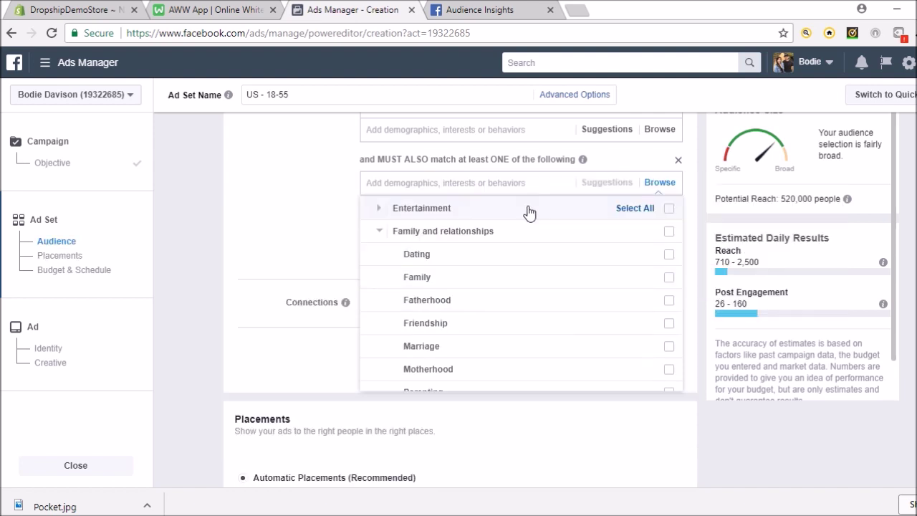
Add the Jewelry interest from Fashion accessories as the must-also-match condition
{"action": "left_click", "coordinate": [467, 183]}
{"action": "type", "text": "un"}
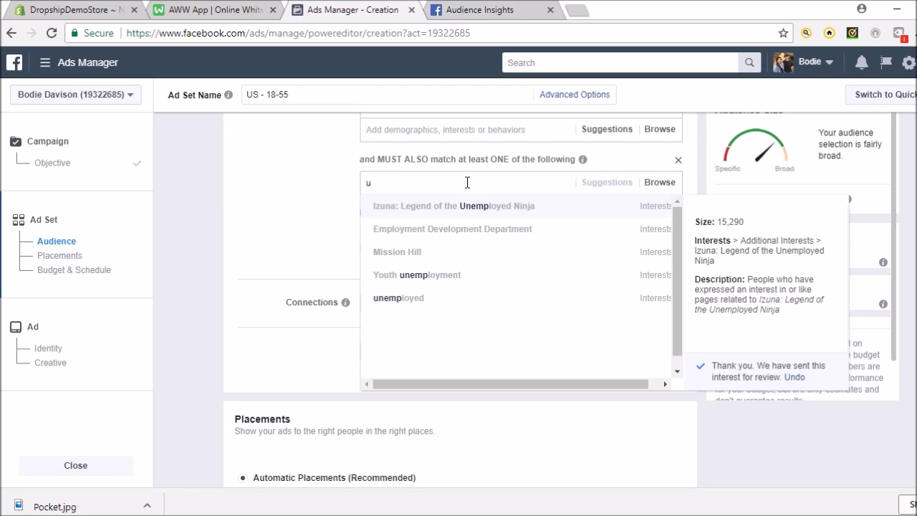
{"action": "key", "text": "BackSpace"}
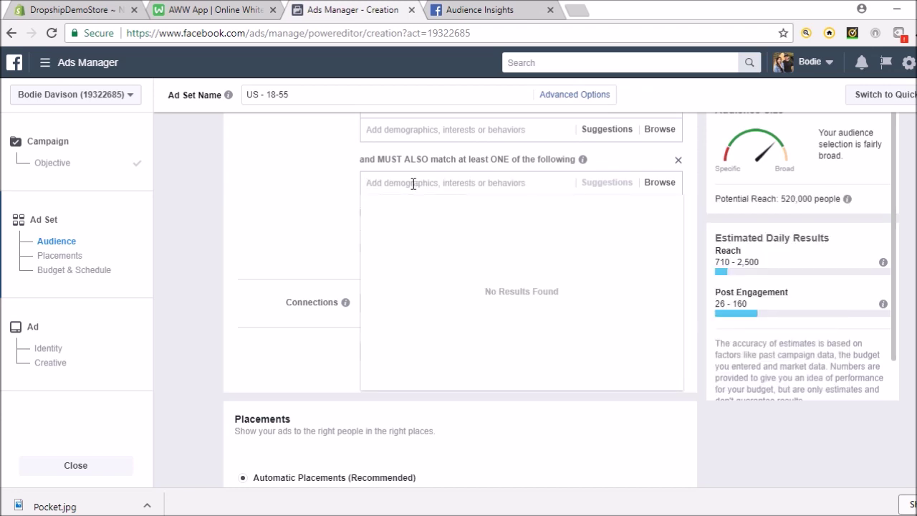
{"action": "type", "text": "jewelry"}
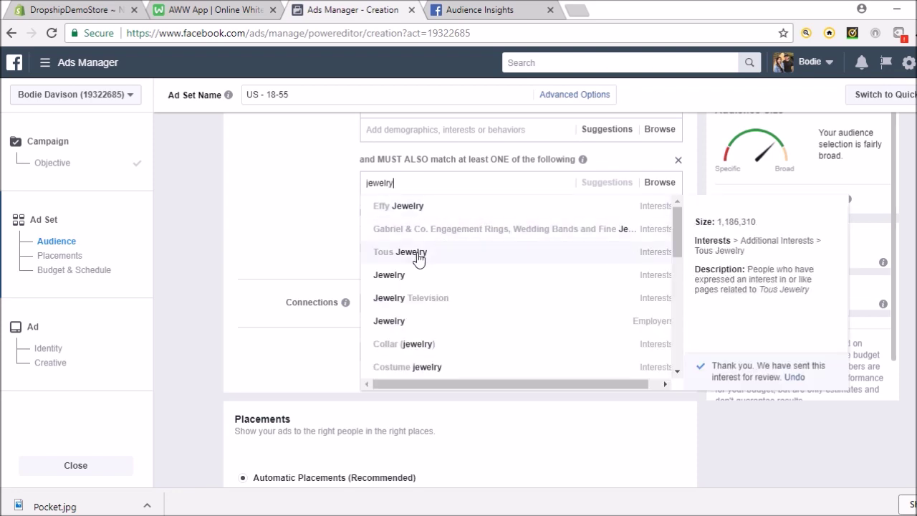
{"action": "left_click", "coordinate": [418, 279]}
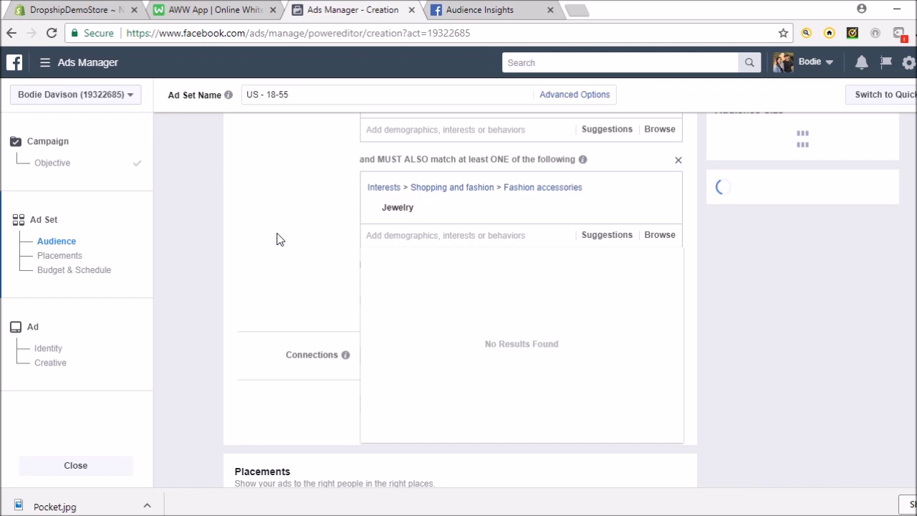
{"action": "scroll", "coordinate": [320, 251], "scroll_direction": "up", "scroll_amount": 3}
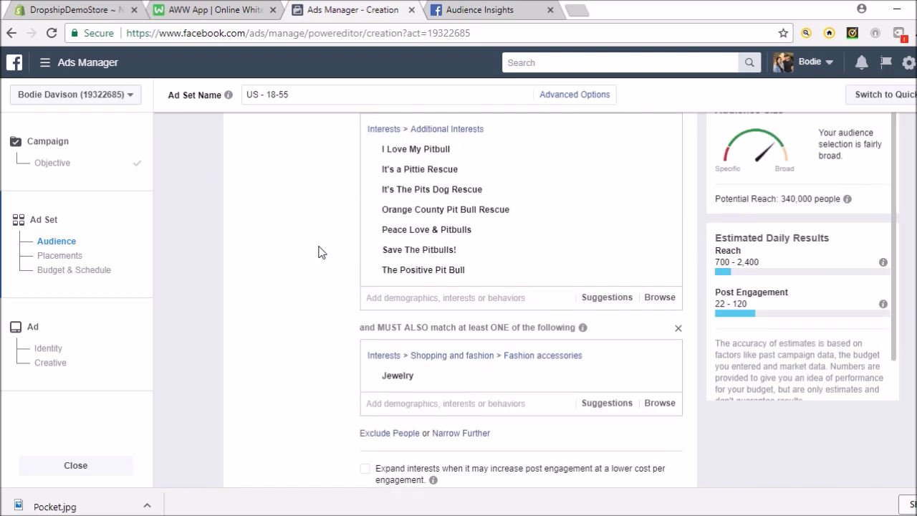
{"action": "scroll", "coordinate": [320, 251], "scroll_direction": "down", "scroll_amount": 1}
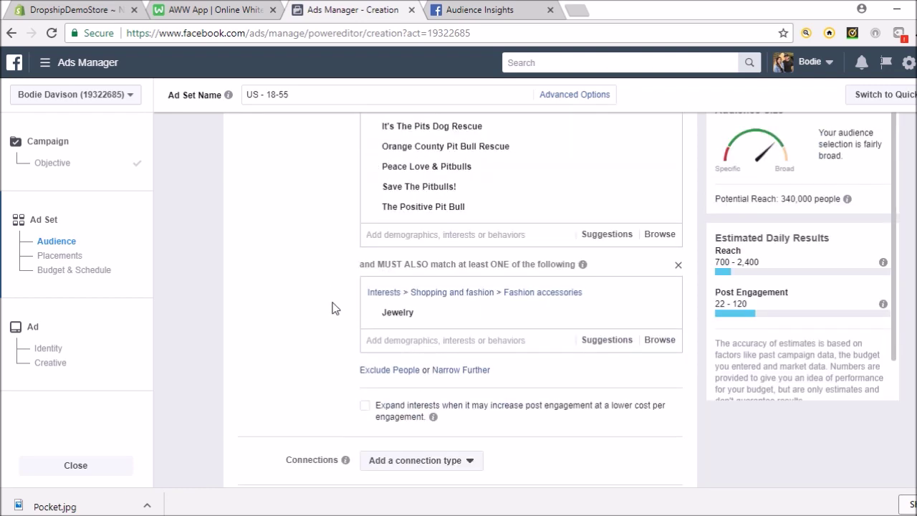
{"action": "mouse_move", "coordinate": [491, 312]}
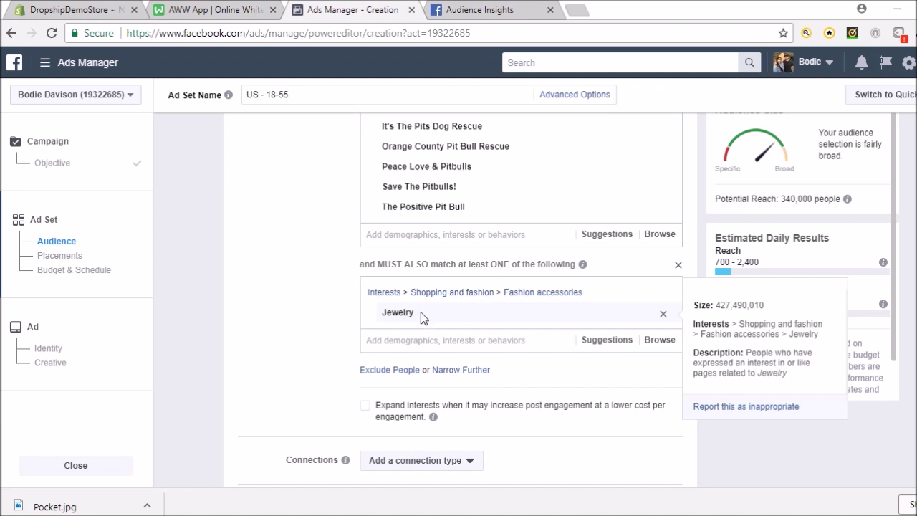
Try excluding people with the job title Unemployed from the audience and remove that exclusion again
{"action": "scroll", "coordinate": [340, 308], "scroll_direction": "down", "scroll_amount": 1}
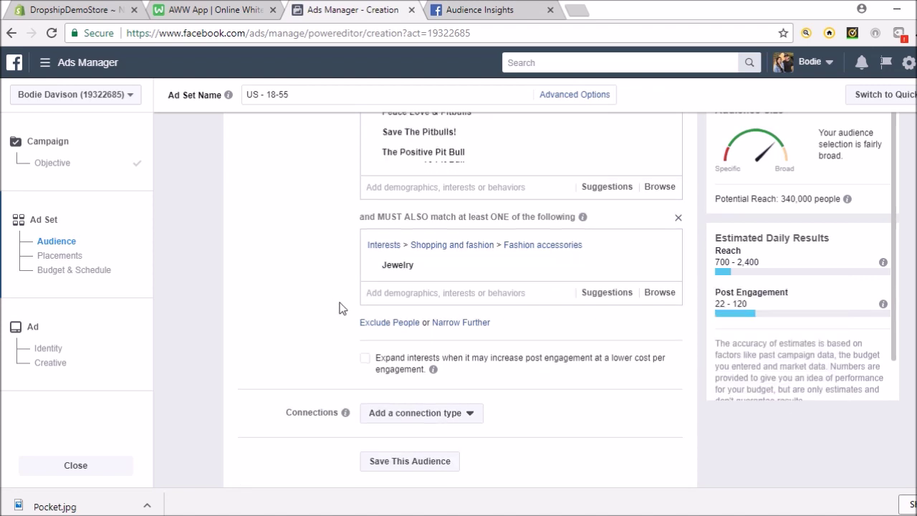
{"action": "scroll", "coordinate": [340, 308], "scroll_direction": "down", "scroll_amount": 1}
{"action": "left_click", "coordinate": [385, 287]}
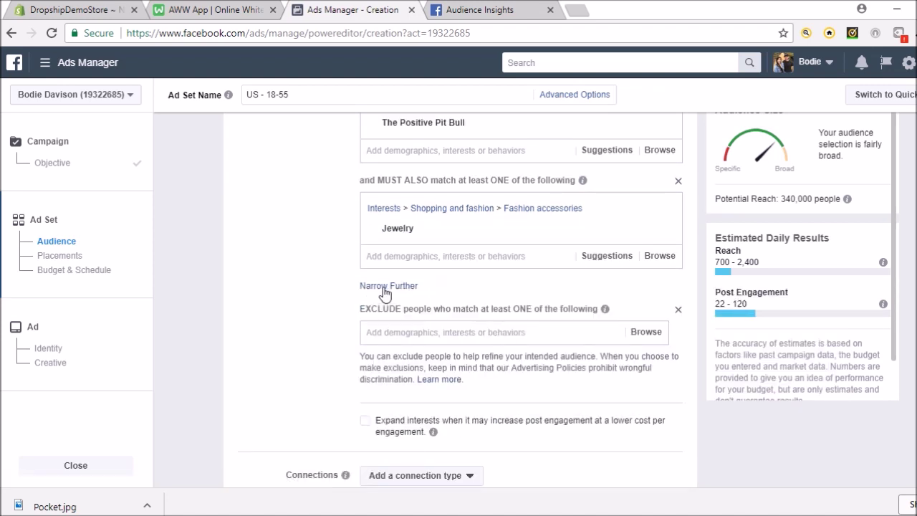
{"action": "left_click", "coordinate": [431, 328]}
{"action": "type", "text": "u"}
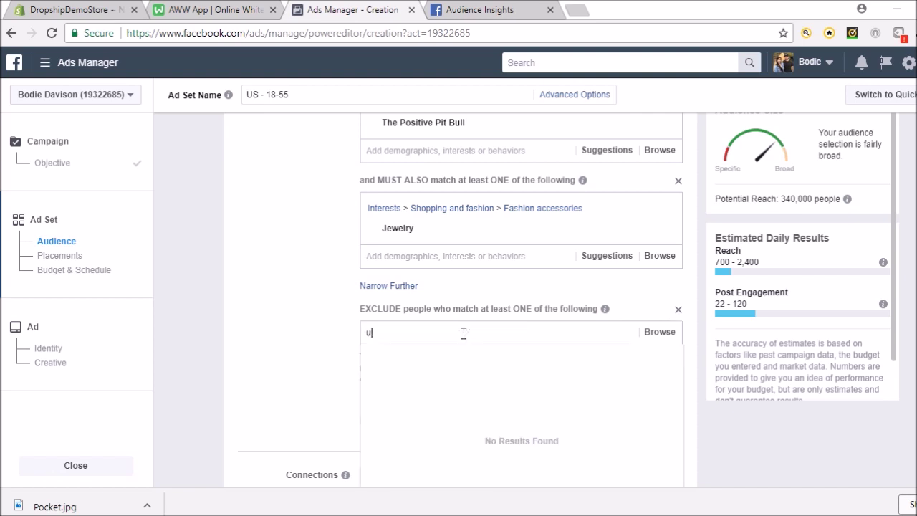
{"action": "type", "text": "nemployed"}
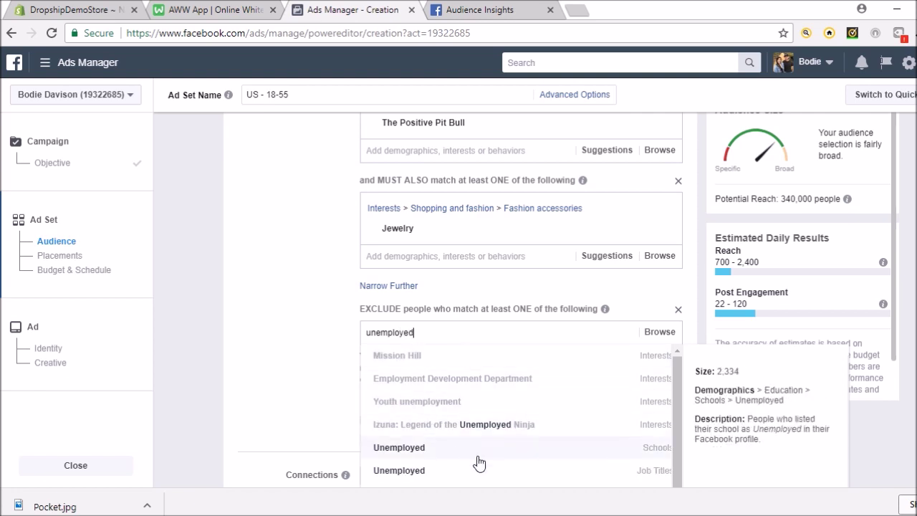
{"action": "left_click", "coordinate": [419, 478]}
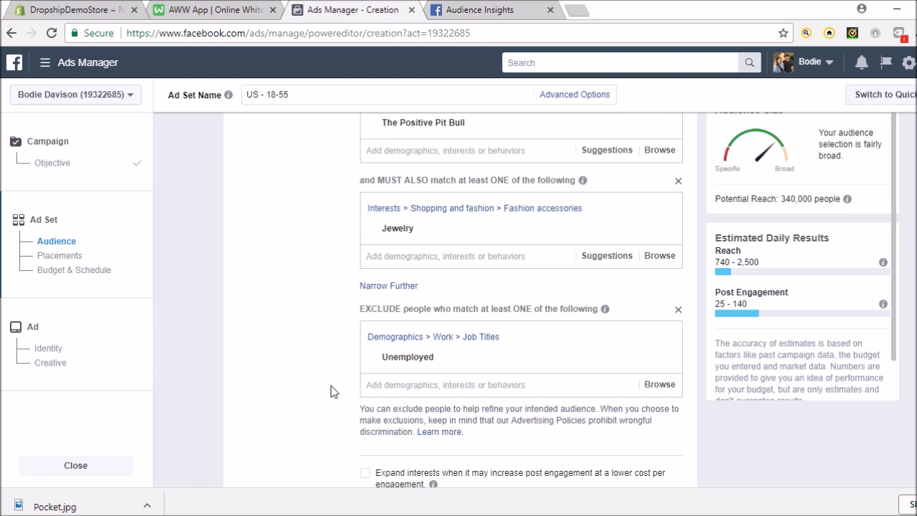
{"action": "mouse_move", "coordinate": [424, 364]}
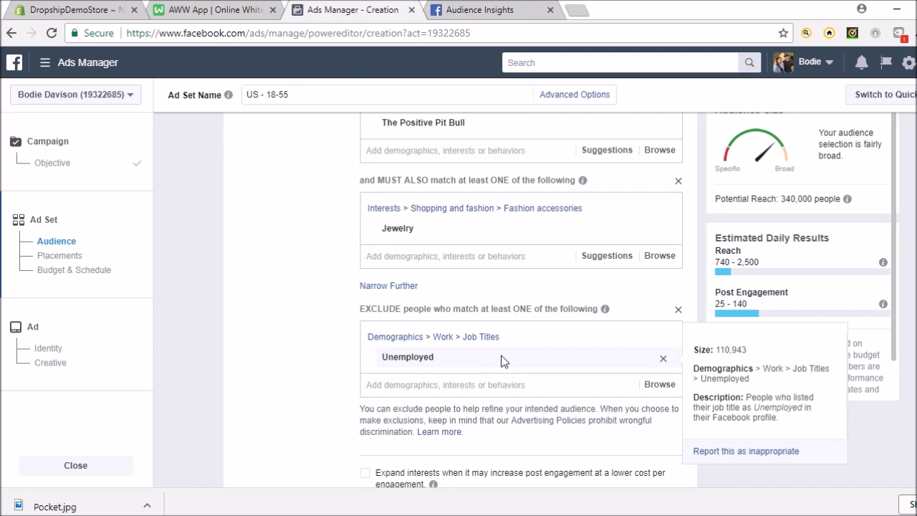
{"action": "left_click", "coordinate": [663, 359]}
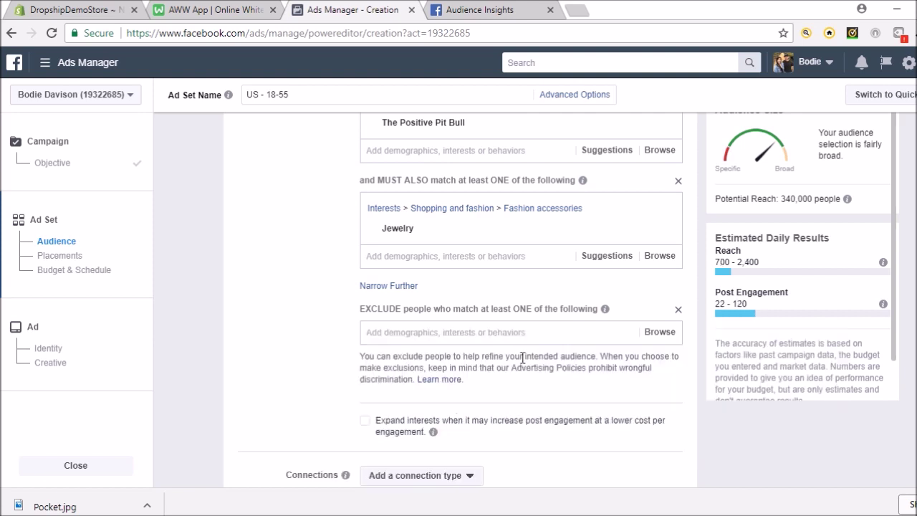
Try excluding people with the Online shopping interest and discard the exclusion condition again
{"action": "left_click", "coordinate": [471, 333]}
{"action": "type", "text": "online shopping"}
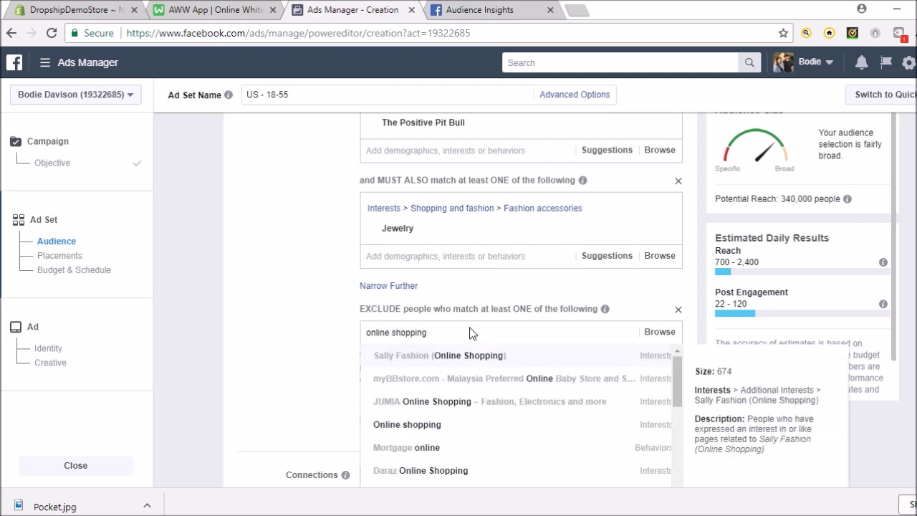
{"action": "left_click", "coordinate": [444, 425]}
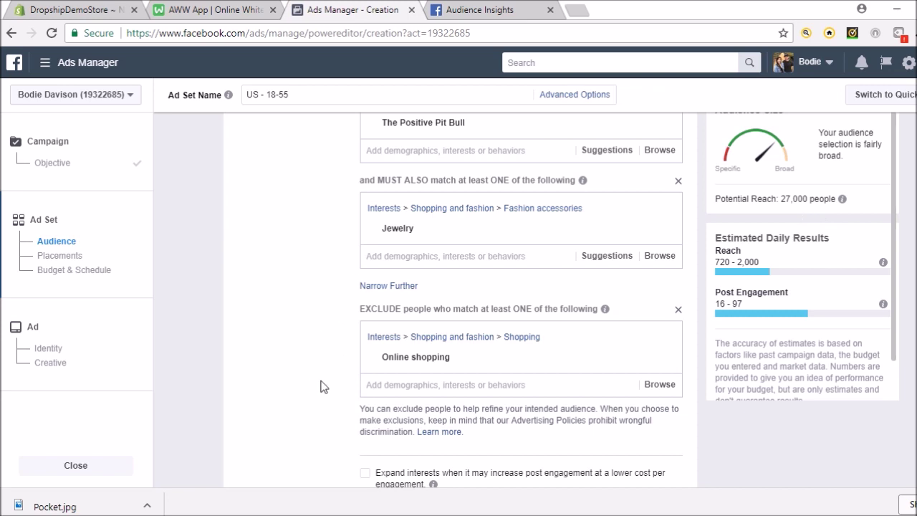
{"action": "scroll", "coordinate": [320, 386], "scroll_direction": "up", "scroll_amount": 1}
{"action": "scroll", "coordinate": [321, 386], "scroll_direction": "up", "scroll_amount": 2}
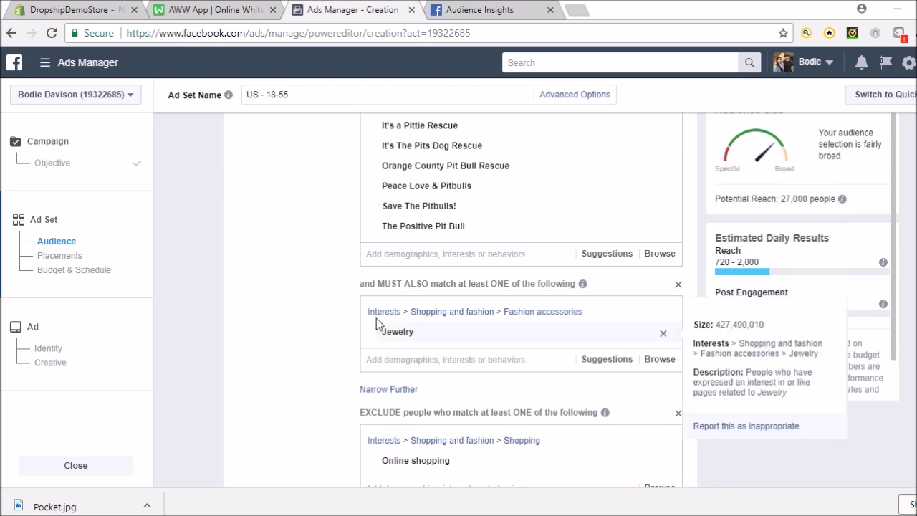
{"action": "scroll", "coordinate": [329, 409], "scroll_direction": "down", "scroll_amount": 1}
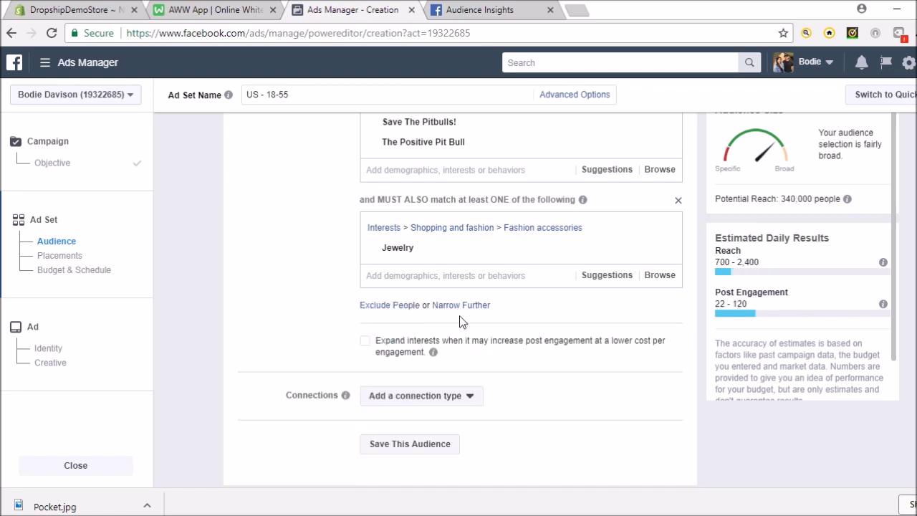
{"action": "left_click", "coordinate": [402, 307]}
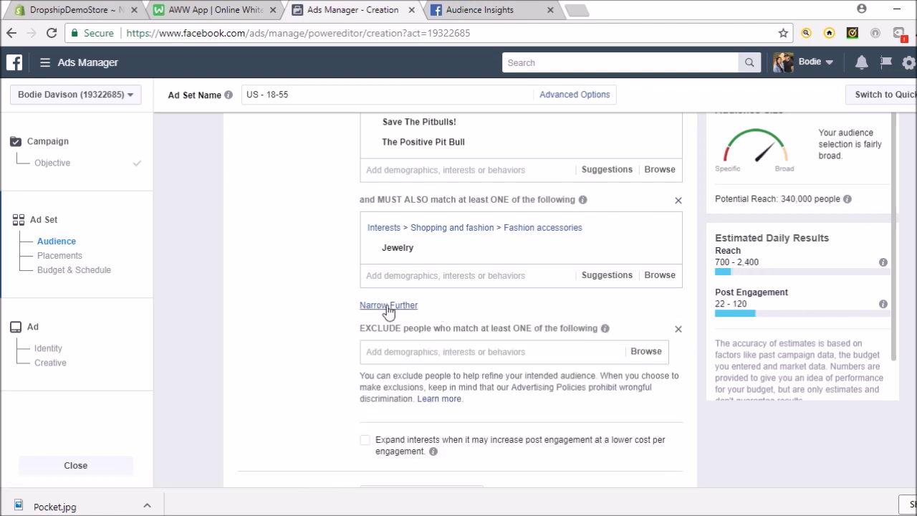
{"action": "left_click", "coordinate": [678, 330]}
Narrow the audience further with another must-also-match condition for the Online shopping interest
{"action": "left_click", "coordinate": [458, 307]}
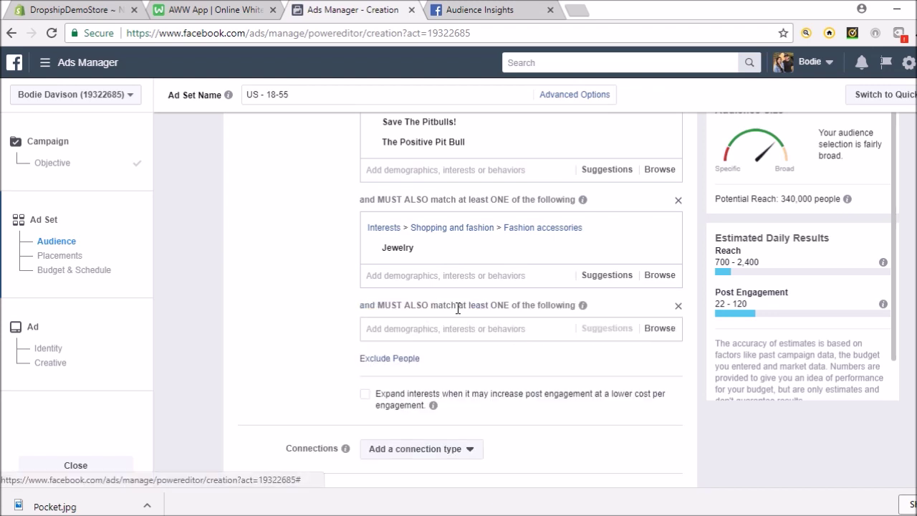
{"action": "left_click", "coordinate": [431, 327]}
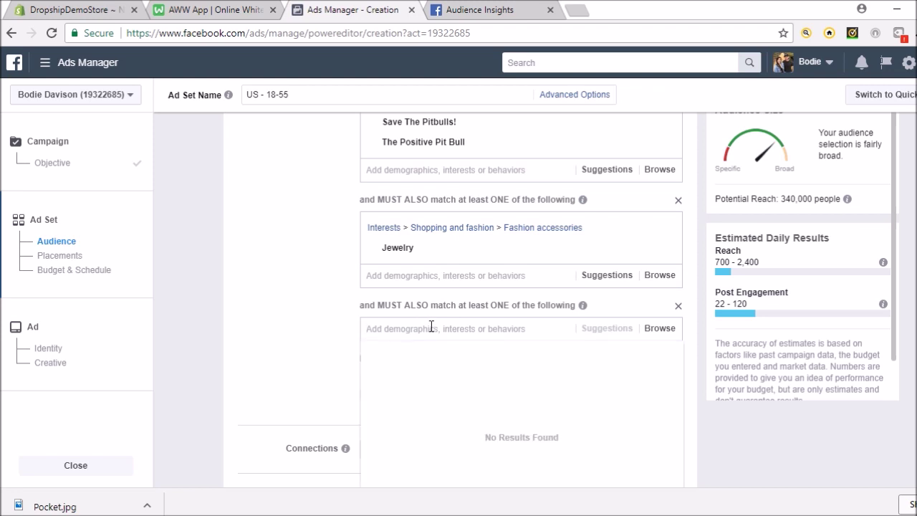
{"action": "type", "text": "online shopping"}
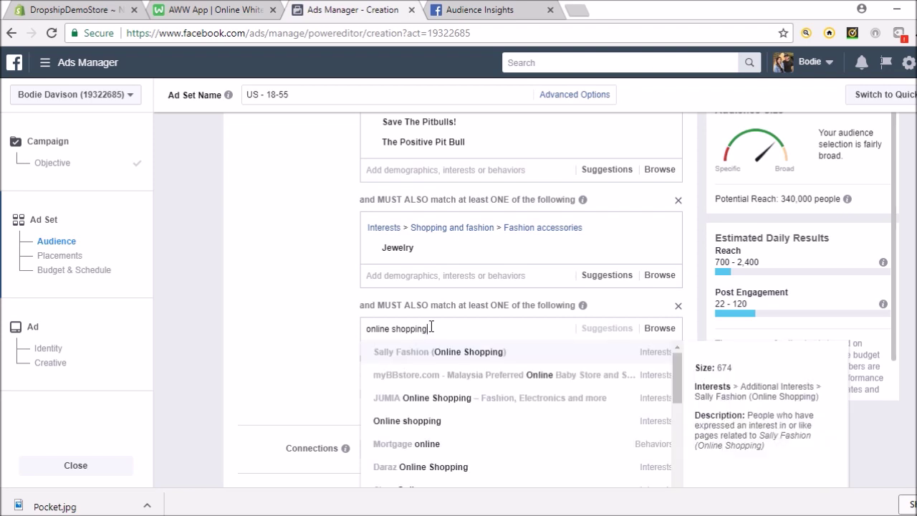
{"action": "left_click", "coordinate": [434, 428]}
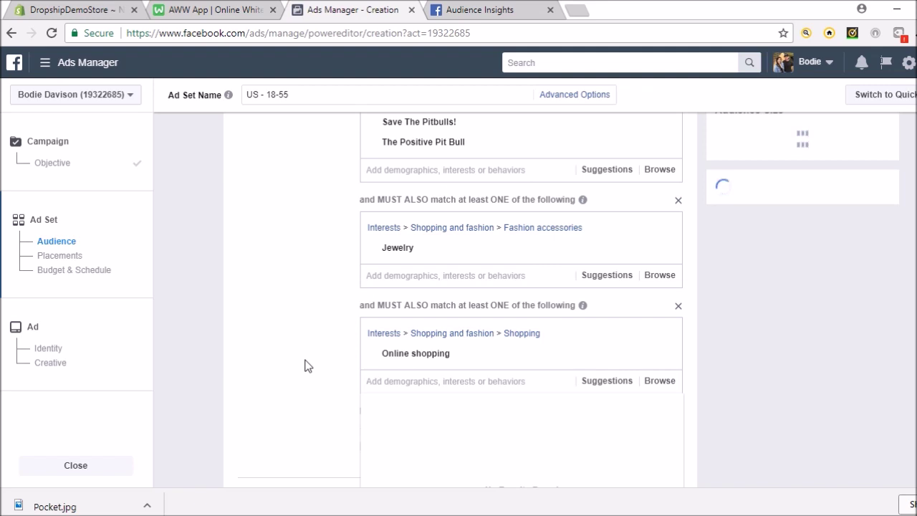
{"action": "mouse_move", "coordinate": [808, 198]}
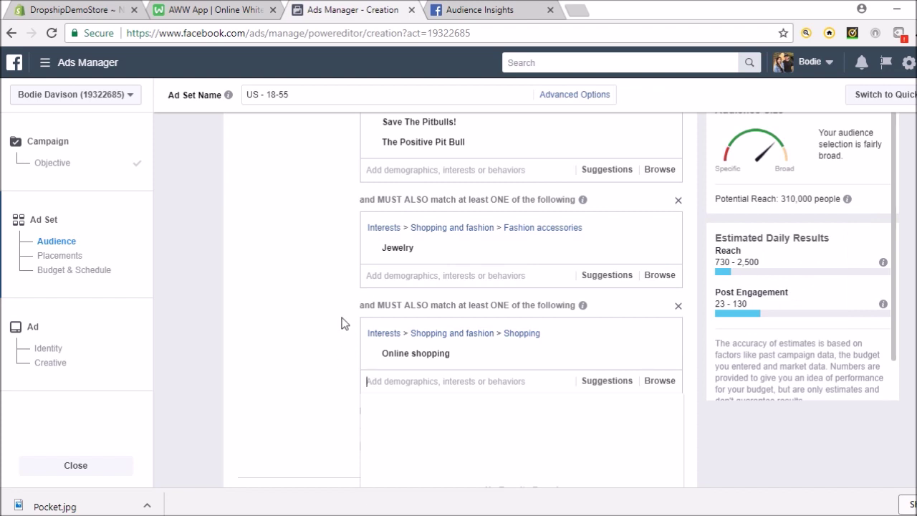
{"action": "scroll", "coordinate": [348, 337], "scroll_direction": "up", "scroll_amount": 1}
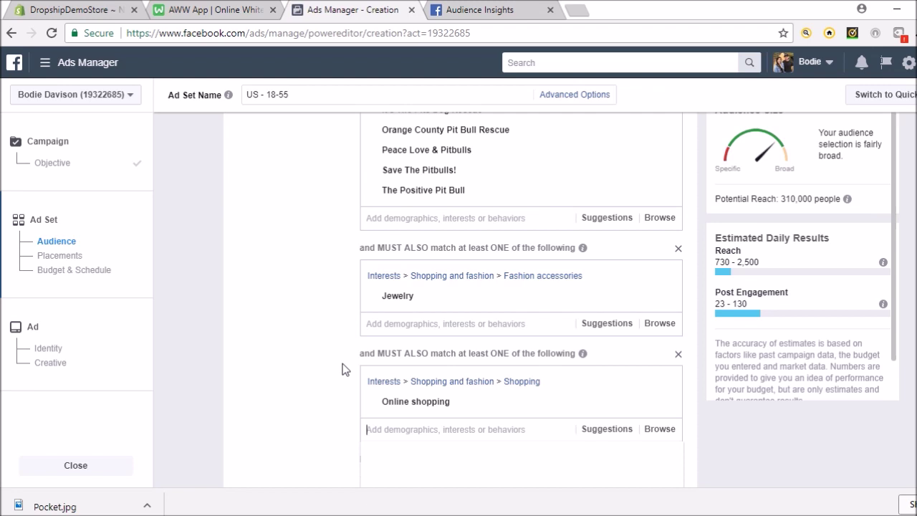
{"action": "scroll", "coordinate": [334, 358], "scroll_direction": "up", "scroll_amount": 10}
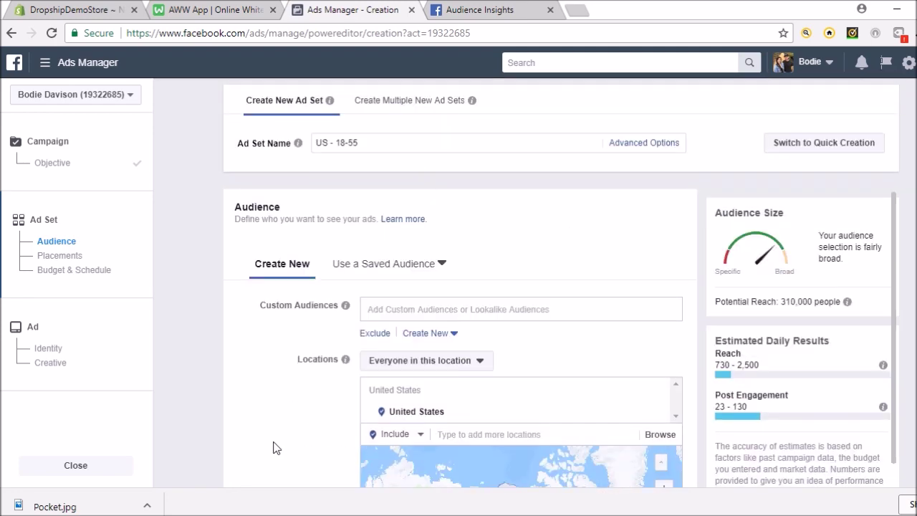
{"action": "scroll", "coordinate": [287, 387], "scroll_direction": "down", "scroll_amount": 10}
{"action": "scroll", "coordinate": [291, 371], "scroll_direction": "down", "scroll_amount": 10}
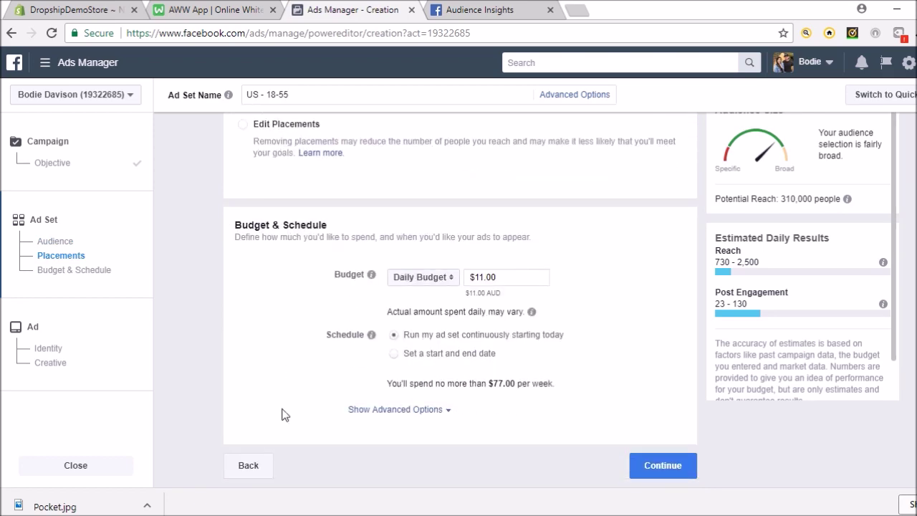
{"action": "scroll", "coordinate": [295, 365], "scroll_direction": "up", "scroll_amount": 5}
{"action": "scroll", "coordinate": [295, 369], "scroll_direction": "up", "scroll_amount": 7}
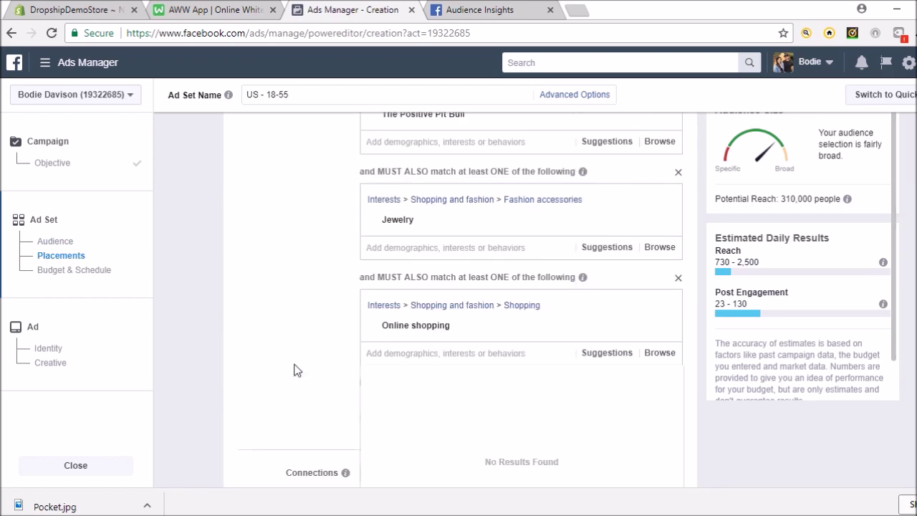
Save the current audience under the name Pitbull Necklace 2
{"action": "scroll", "coordinate": [296, 370], "scroll_direction": "down", "scroll_amount": 5}
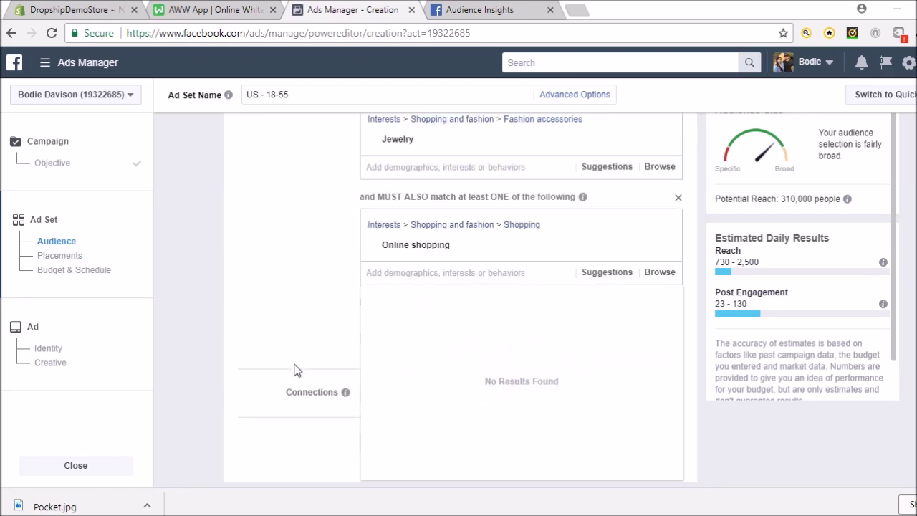
{"action": "left_click", "coordinate": [291, 247]}
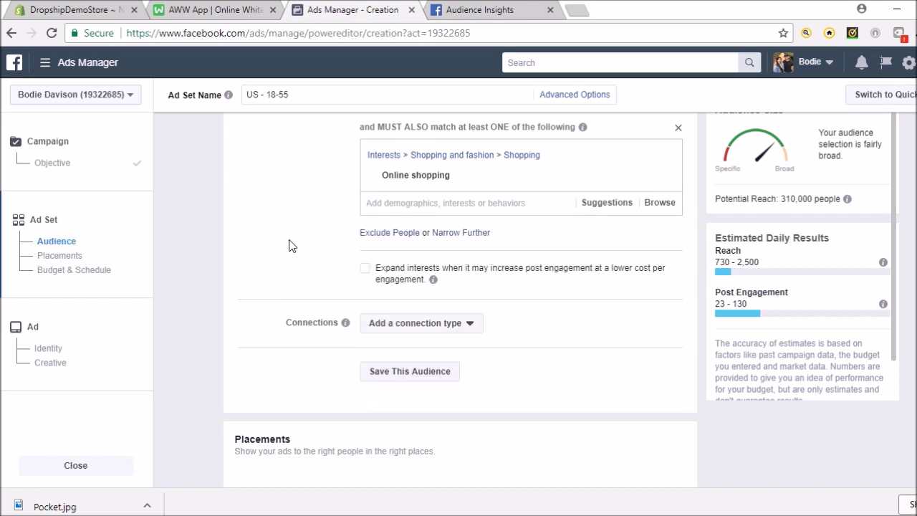
{"action": "left_click", "coordinate": [429, 374]}
{"action": "double_click", "coordinate": [471, 180]}
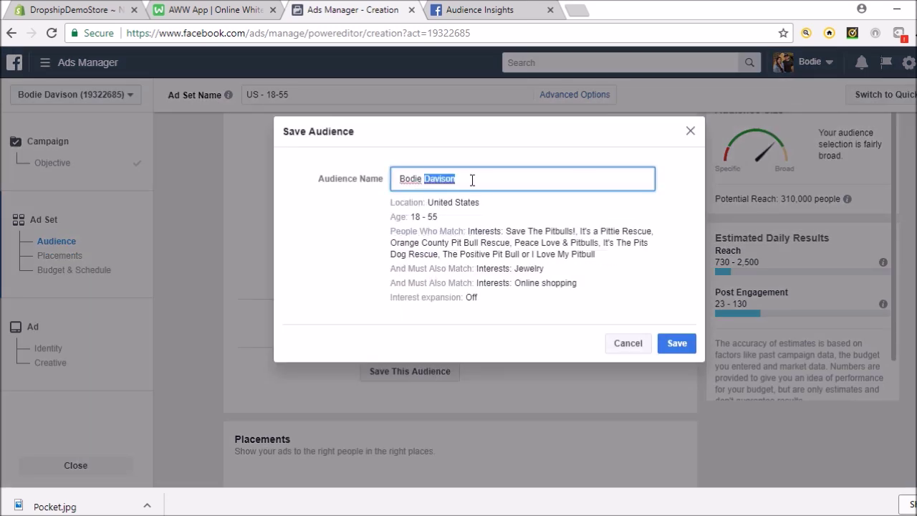
{"action": "key", "text": "BackSpace"}
{"action": "key", "text": "BackSpace"}
{"action": "key", "text": "BackSpace"}
{"action": "key", "text": "BackSpace"}
{"action": "key", "text": "BackSpace"}
{"action": "key", "text": "BackSpace"}
{"action": "key", "text": "BackSpace"}
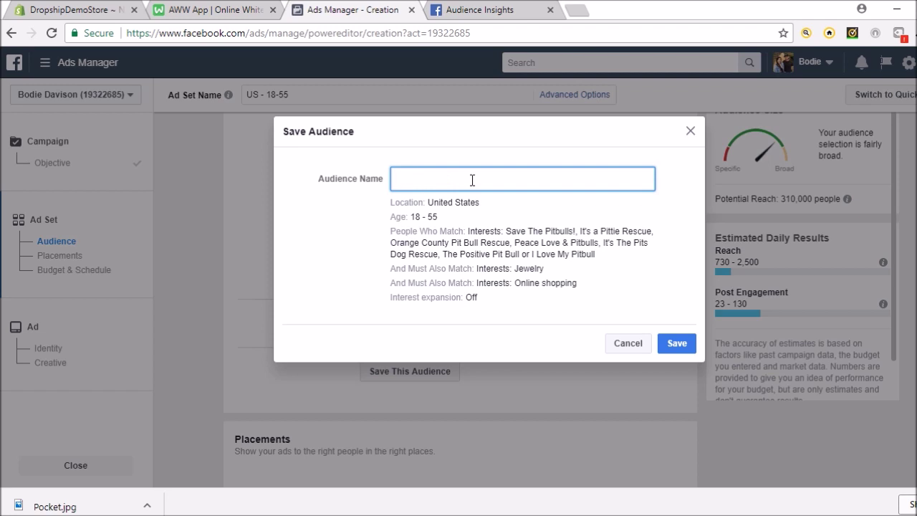
{"action": "type", "text": "Pibu"}
{"action": "key", "text": "BackSpace"}
{"action": "key", "text": "BackSpace"}
{"action": "key", "text": "BackSpace"}
{"action": "type", "text": "itbull nECKLACE"}
{"action": "key", "text": "BackSpace"}
{"action": "key", "text": "BackSpace"}
{"action": "key", "text": "BackSpace"}
{"action": "key", "text": "BackSpace"}
{"action": "key", "text": "BackSpace"}
{"action": "key", "text": "BackSpace"}
{"action": "key", "text": "BackSpace"}
{"action": "key", "text": "BackSpace"}
{"action": "type", "text": "Necklace"}
{"action": "type", "text": "2"}
{"action": "left_click", "coordinate": [676, 351]}
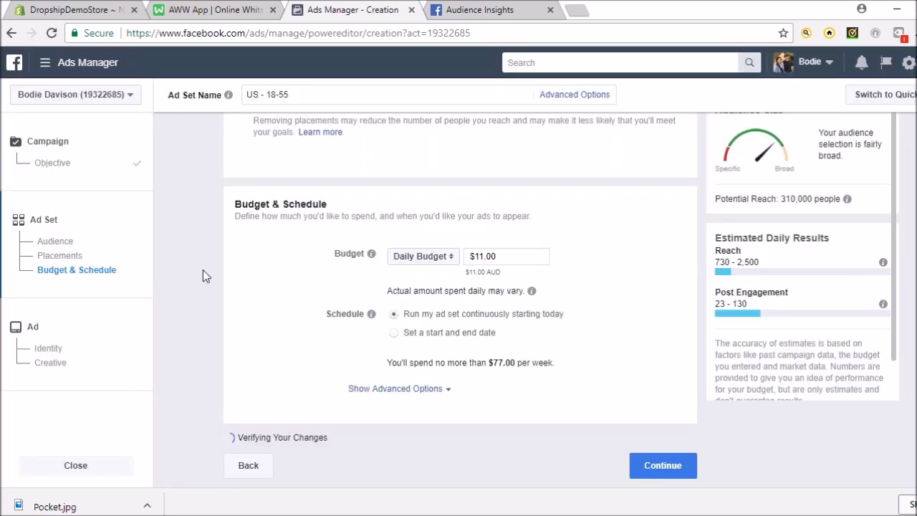
Start a new audience for the ad set and replace Australia with United States as its location
{"action": "scroll", "coordinate": [203, 269], "scroll_direction": "up", "scroll_amount": 8}
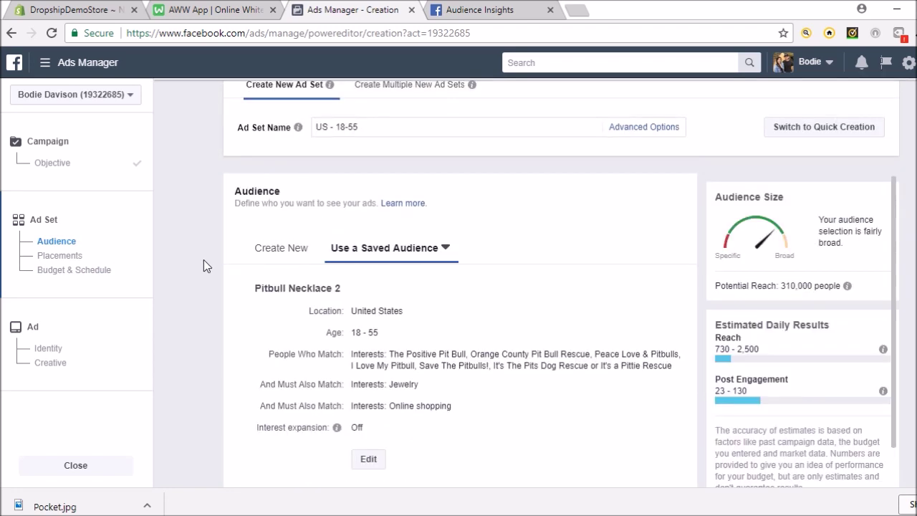
{"action": "scroll", "coordinate": [211, 301], "scroll_direction": "up", "scroll_amount": 1}
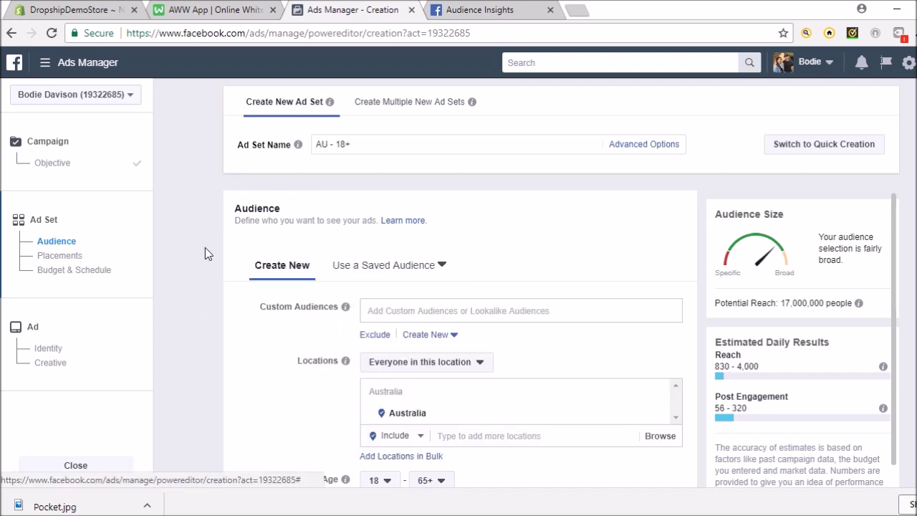
{"action": "scroll", "coordinate": [205, 249], "scroll_direction": "down", "scroll_amount": 3}
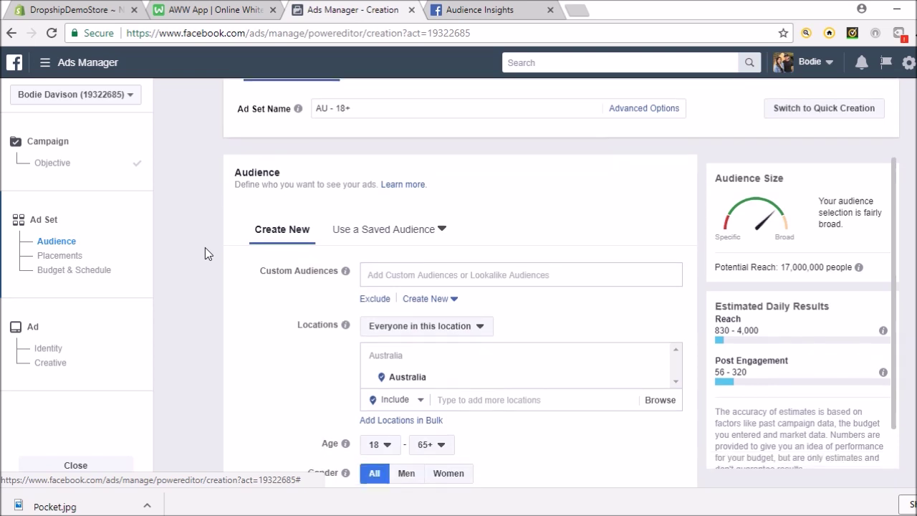
{"action": "mouse_move", "coordinate": [548, 248]}
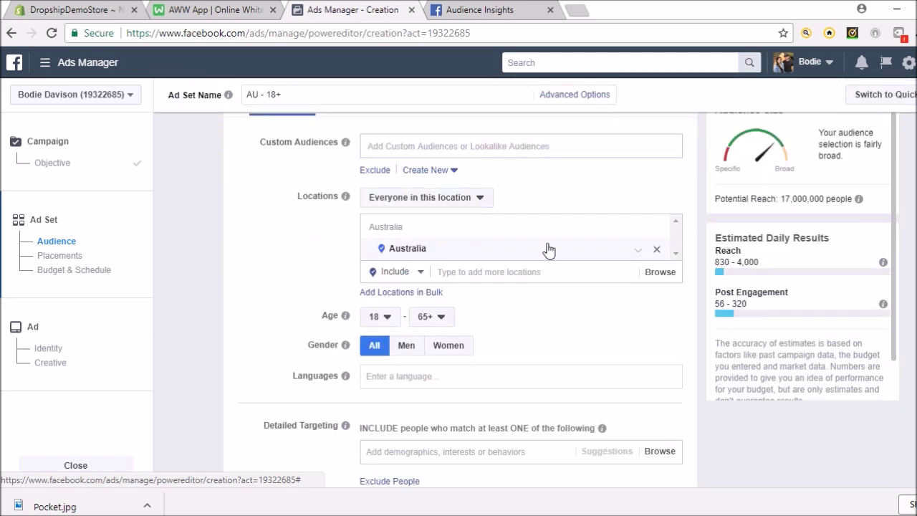
{"action": "left_click", "coordinate": [657, 252]}
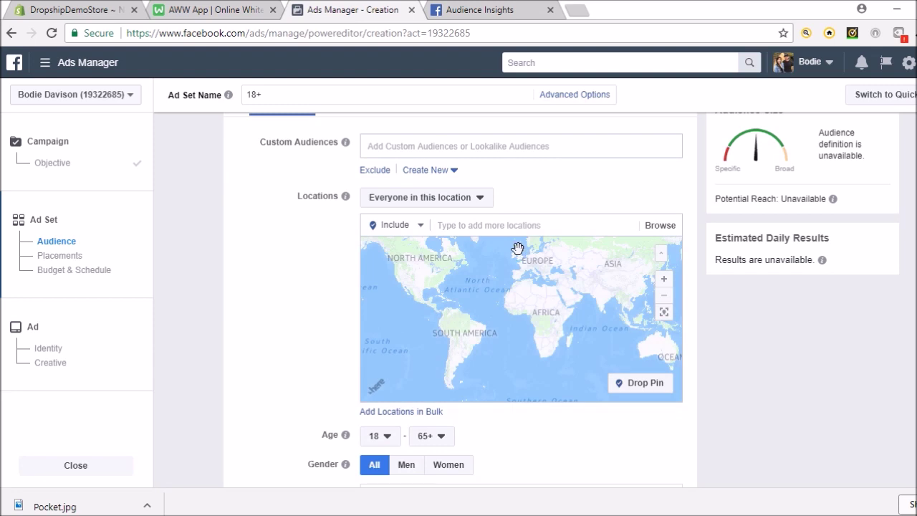
{"action": "left_click", "coordinate": [513, 228]}
{"action": "type", "text": "uni"}
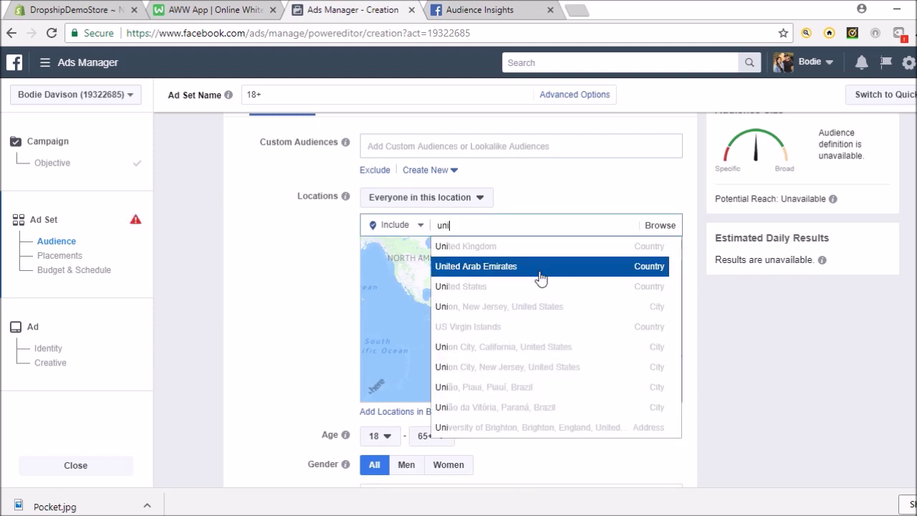
{"action": "left_click", "coordinate": [543, 286]}
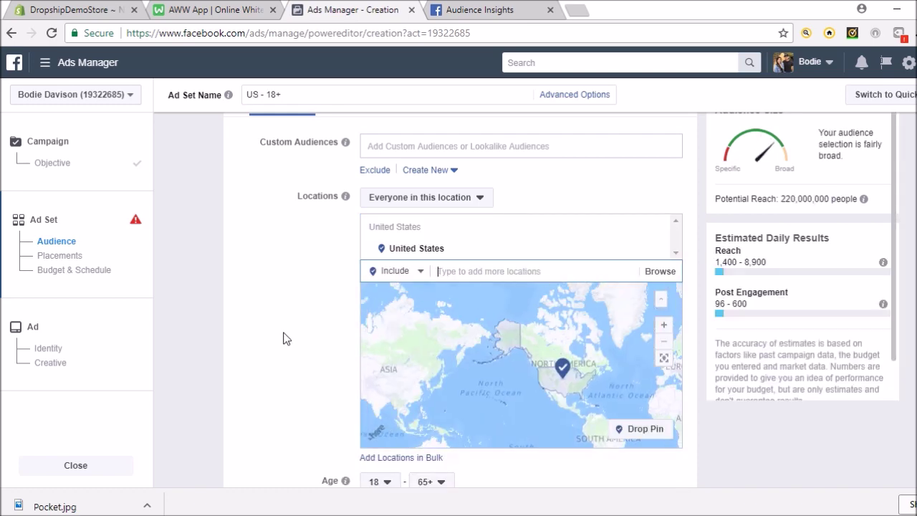
Include people with the Golf interest from Sports in the new audience's detailed targeting
{"action": "scroll", "coordinate": [294, 340], "scroll_direction": "down", "scroll_amount": 2}
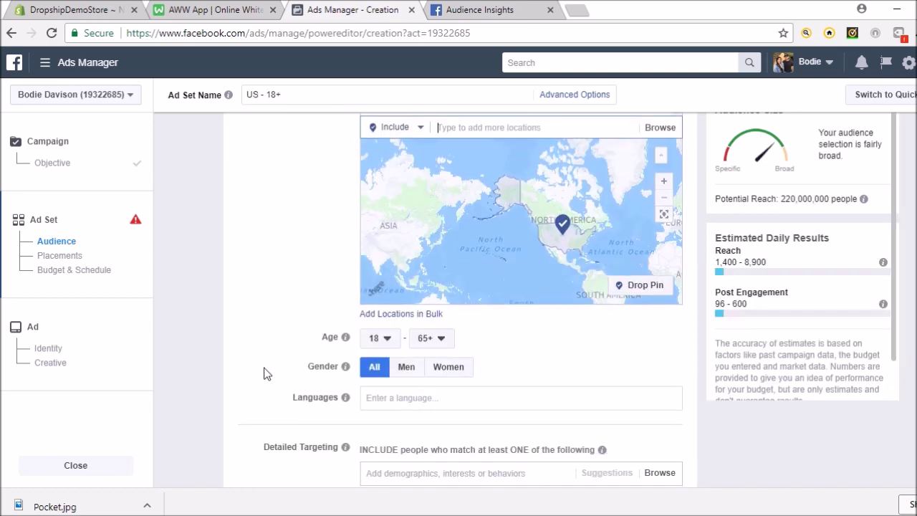
{"action": "scroll", "coordinate": [265, 373], "scroll_direction": "down", "scroll_amount": 3}
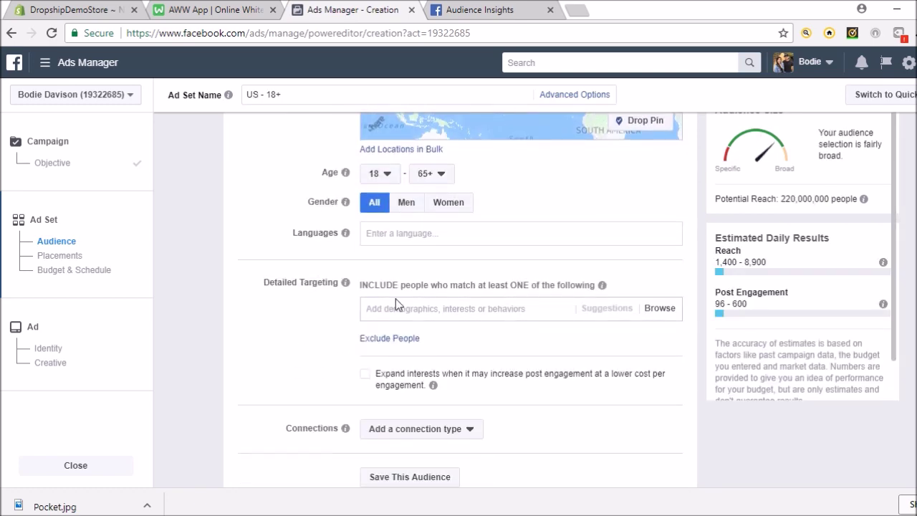
{"action": "left_click", "coordinate": [457, 311]}
{"action": "type", "text": "golf"}
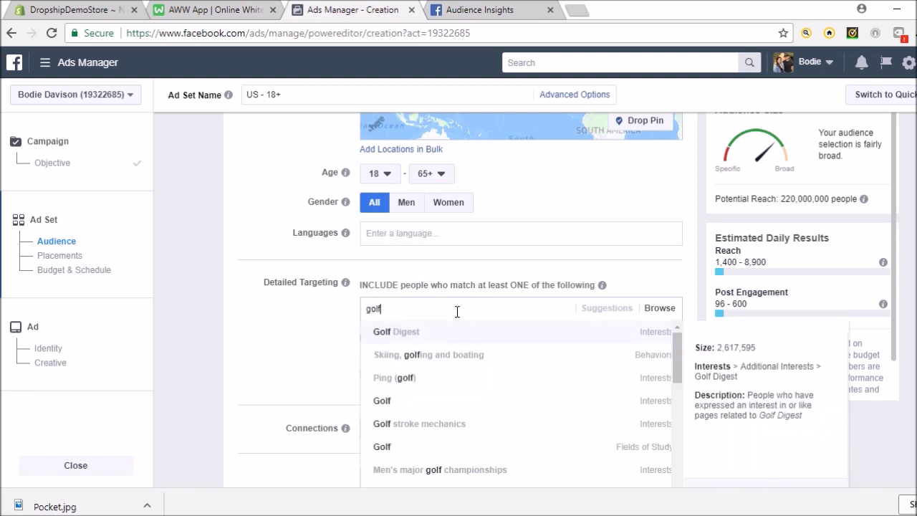
{"action": "left_click", "coordinate": [405, 404]}
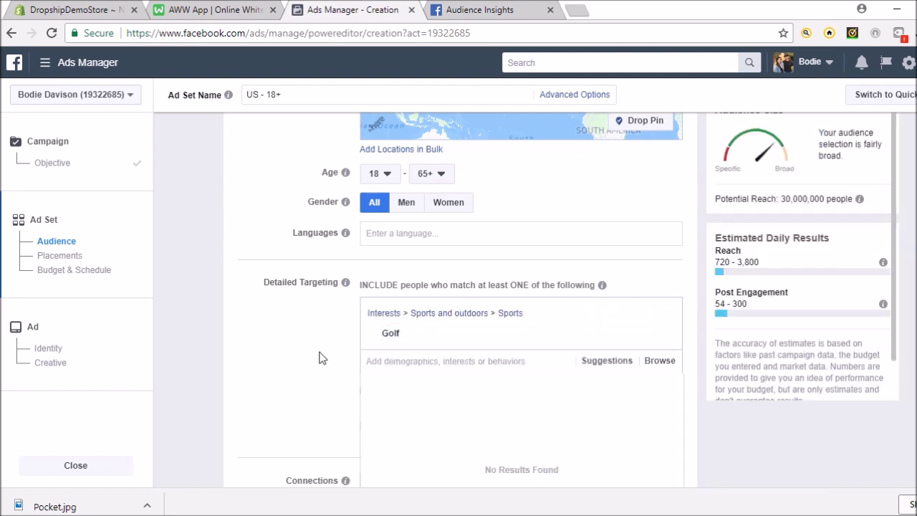
{"action": "scroll", "coordinate": [321, 357], "scroll_direction": "down", "scroll_amount": 2}
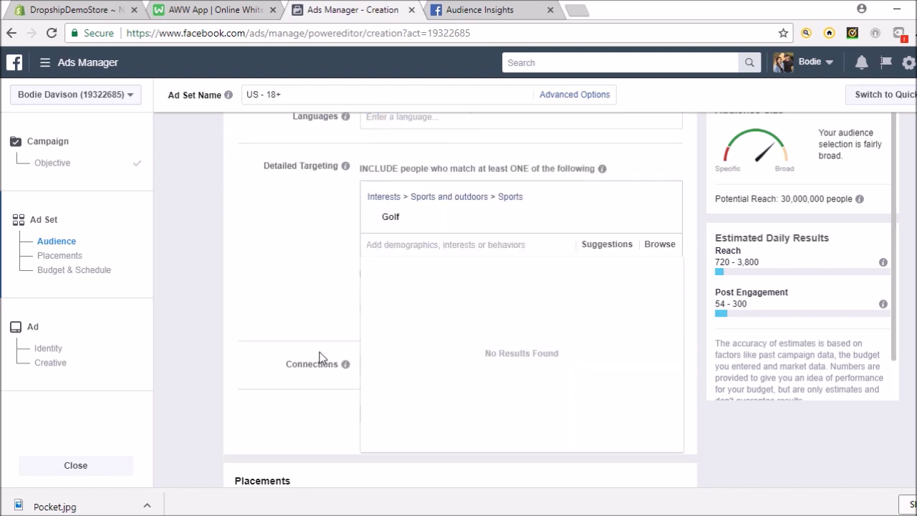
{"action": "left_click", "coordinate": [321, 276]}
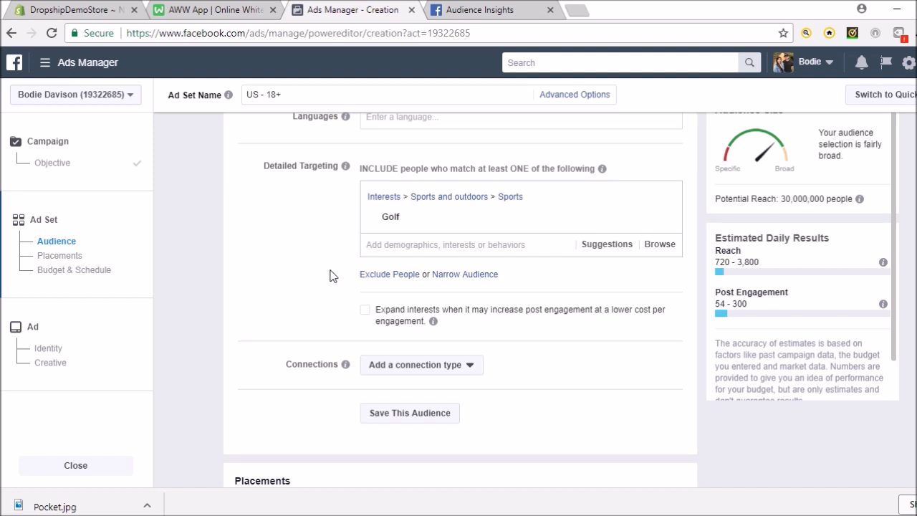
Narrow the golf audience with a must-also-match condition for the Tiger Woods interest
{"action": "left_click", "coordinate": [485, 278]}
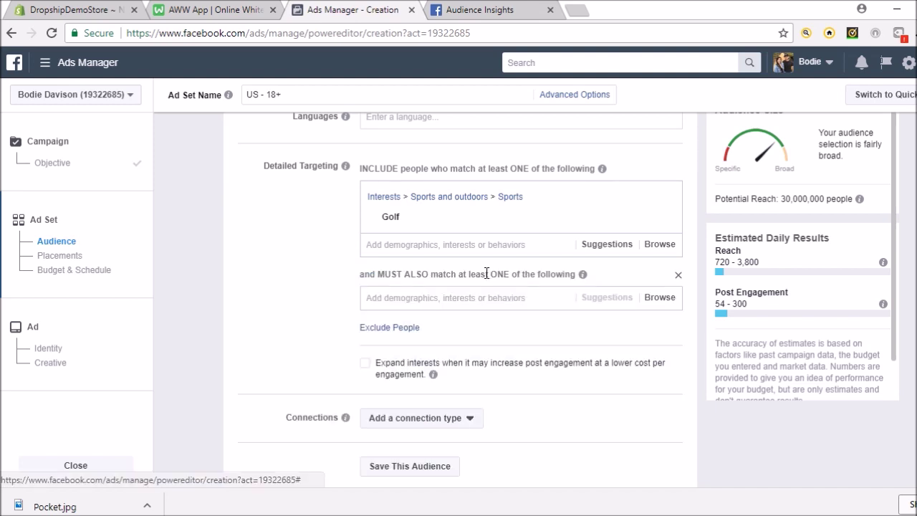
{"action": "left_click", "coordinate": [435, 295]}
{"action": "type", "text": "t"}
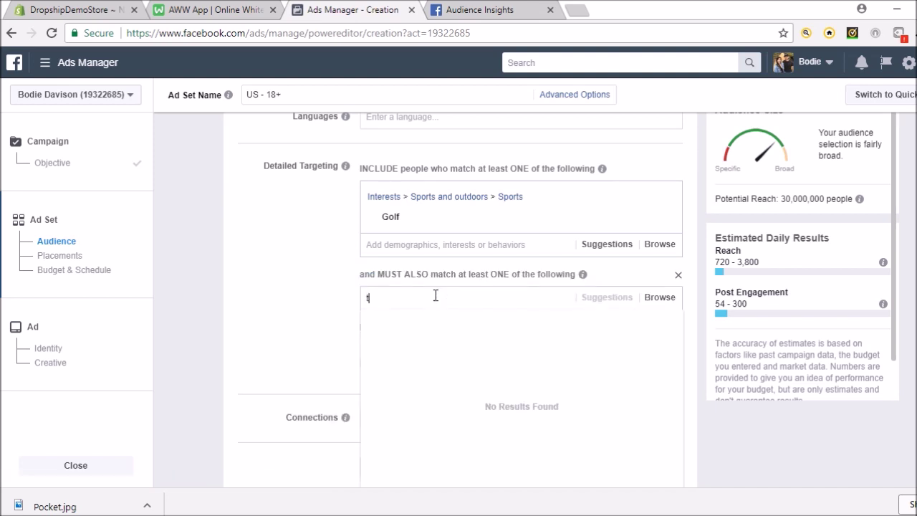
{"action": "type", "text": "iger woods"}
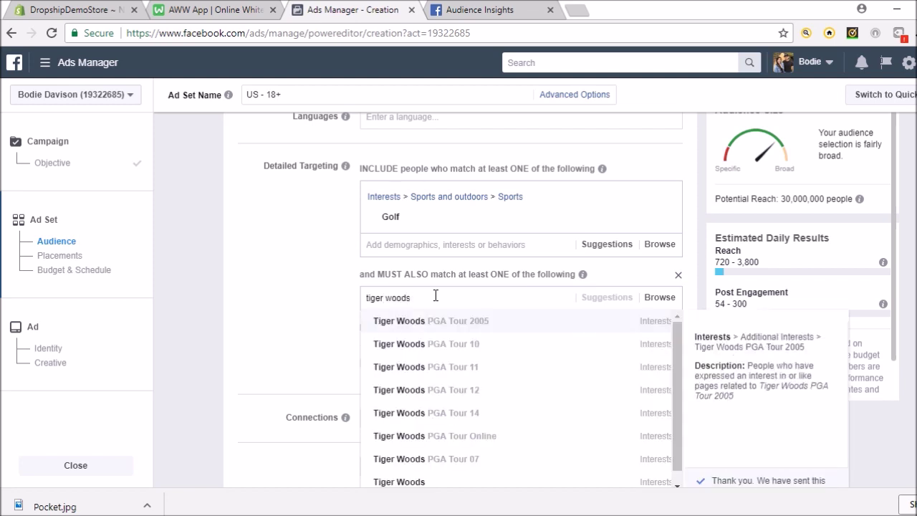
{"action": "scroll", "coordinate": [462, 379], "scroll_direction": "down", "scroll_amount": 1}
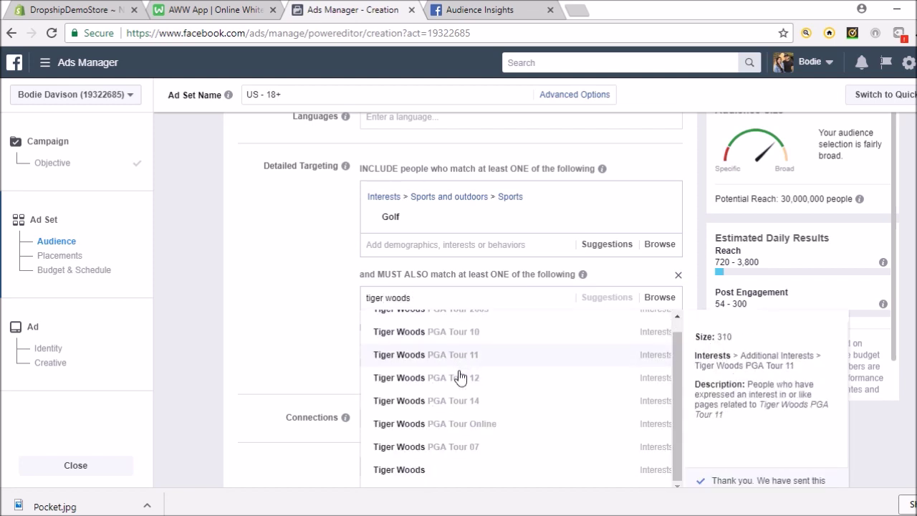
{"action": "left_click", "coordinate": [428, 471]}
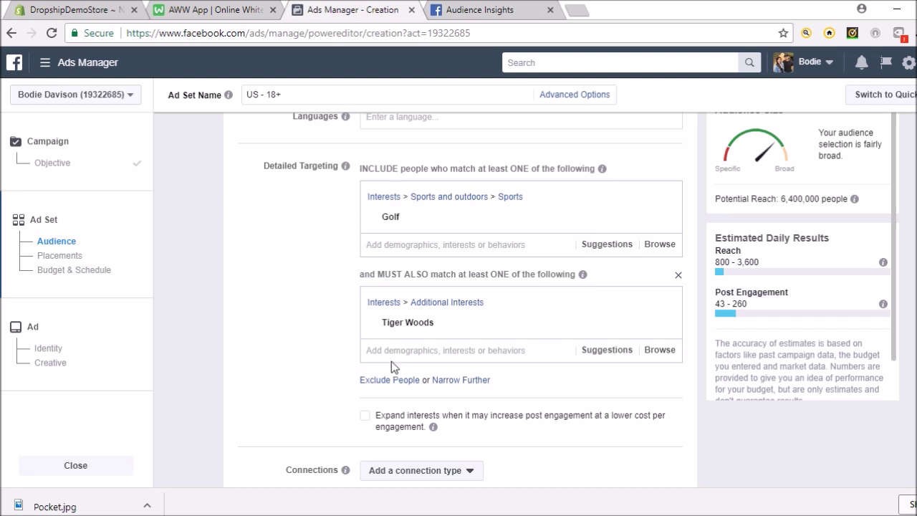
Narrow the audience further with a second must-also-match condition for the Bubba Watson interest
{"action": "left_click", "coordinate": [478, 391]}
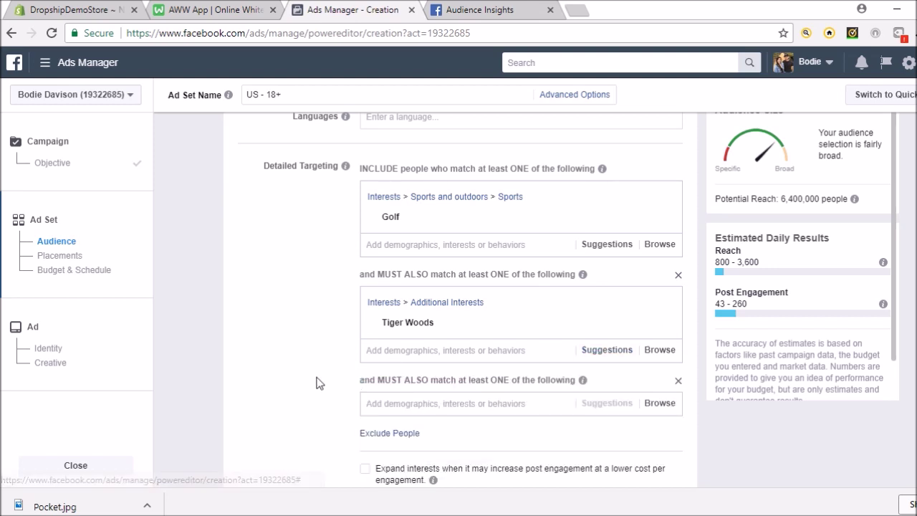
{"action": "left_click", "coordinate": [406, 402]}
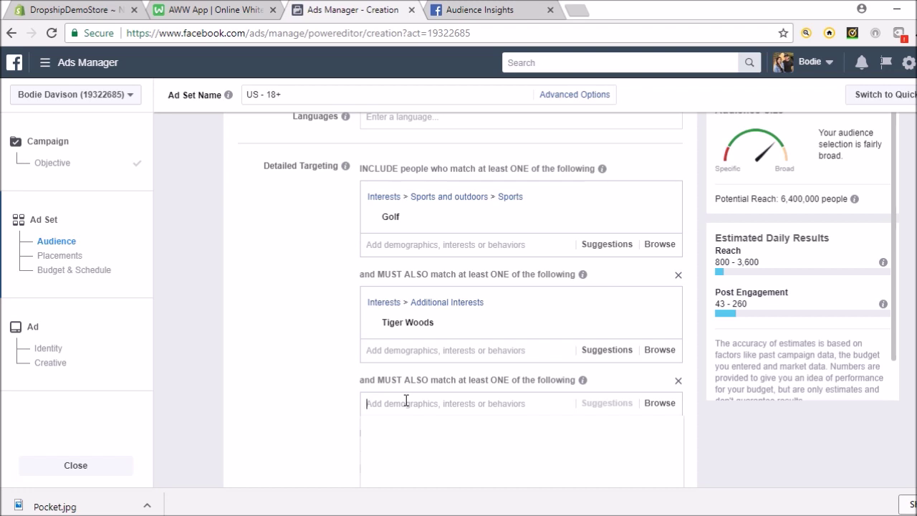
{"action": "type", "text": "bubba watson"}
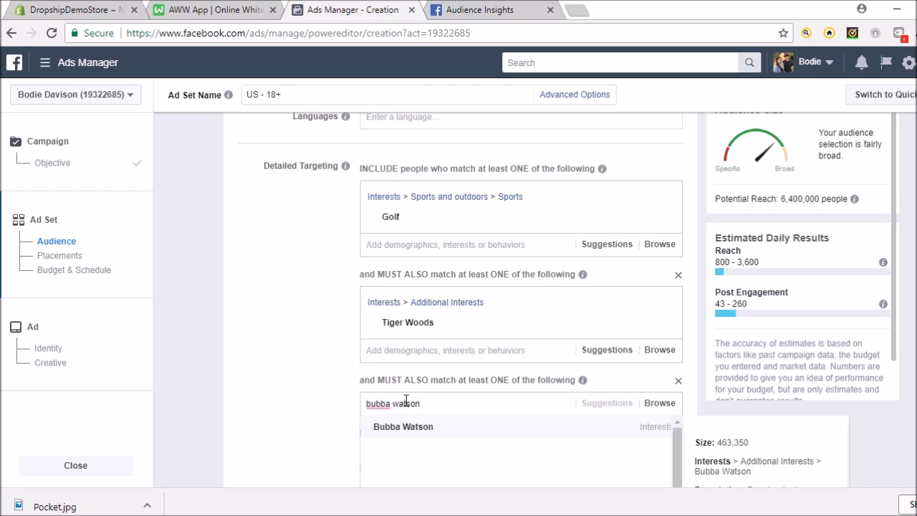
{"action": "left_click", "coordinate": [430, 428]}
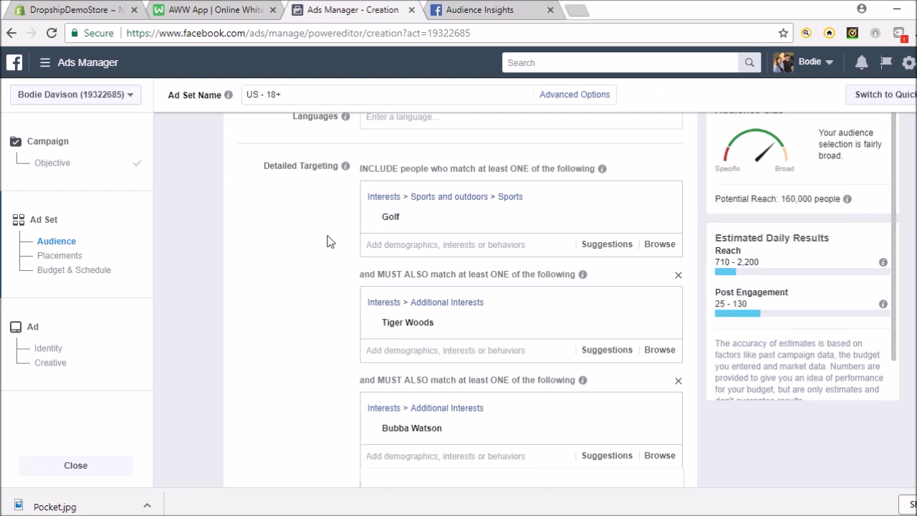
Remove the Tiger Woods interest from the first must-also-match condition
{"action": "mouse_move", "coordinate": [458, 332]}
{"action": "mouse_move", "coordinate": [531, 330]}
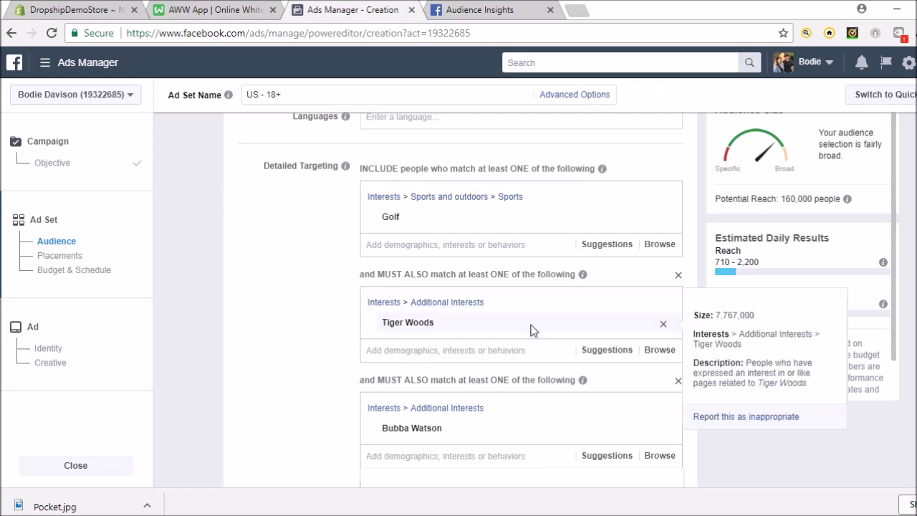
{"action": "left_click", "coordinate": [665, 328]}
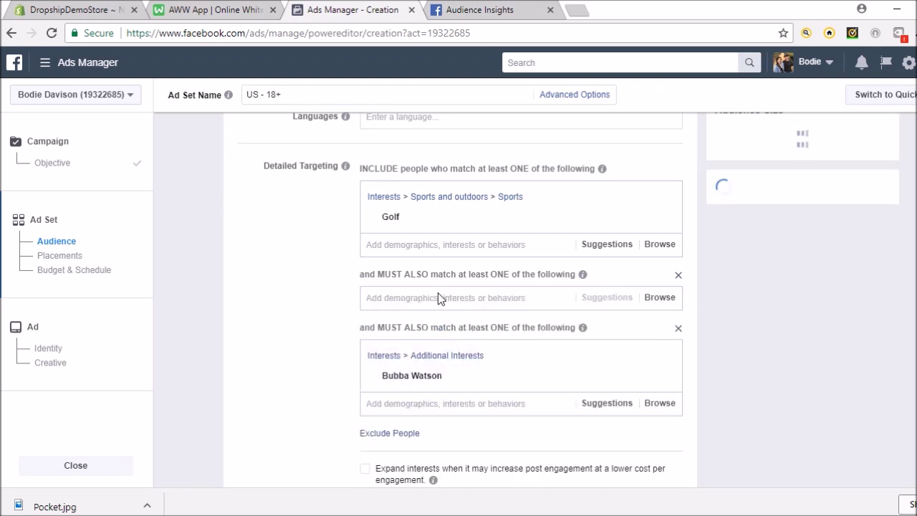
Try adding the gold necklaces interest to the empty must-also-match condition and remove it again
{"action": "left_click", "coordinate": [437, 294]}
{"action": "type", "text": "necklace"}
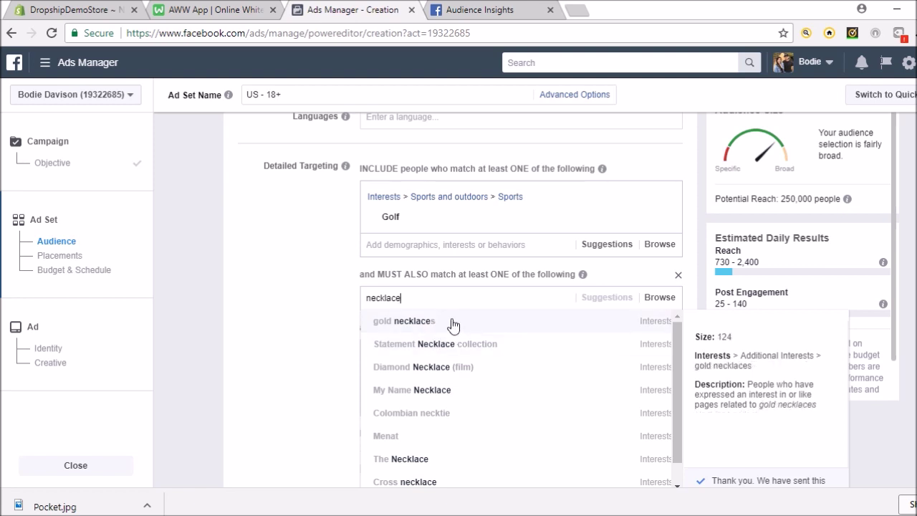
{"action": "left_click", "coordinate": [453, 326]}
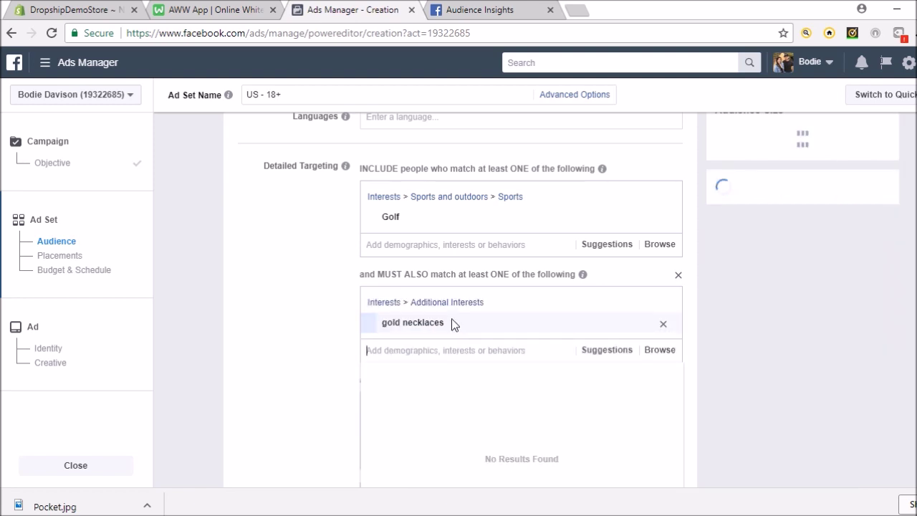
{"action": "left_click", "coordinate": [331, 308]}
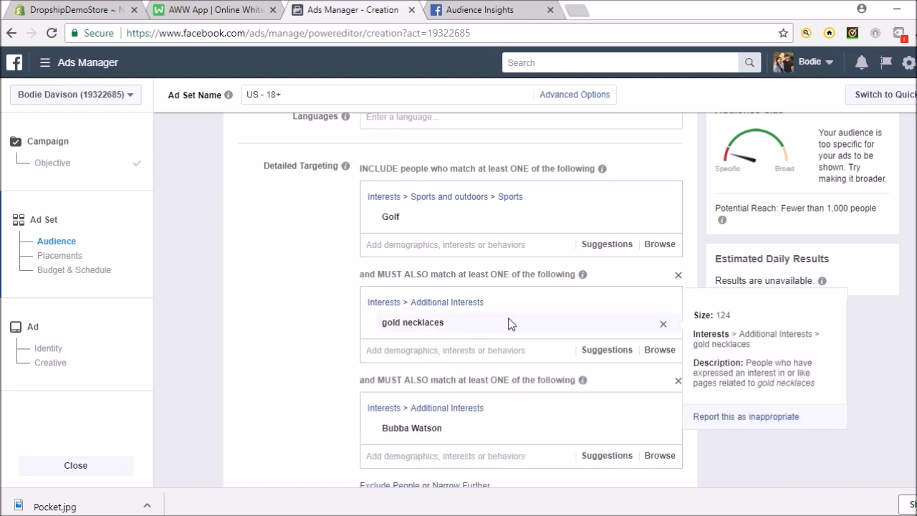
{"action": "left_click", "coordinate": [662, 326]}
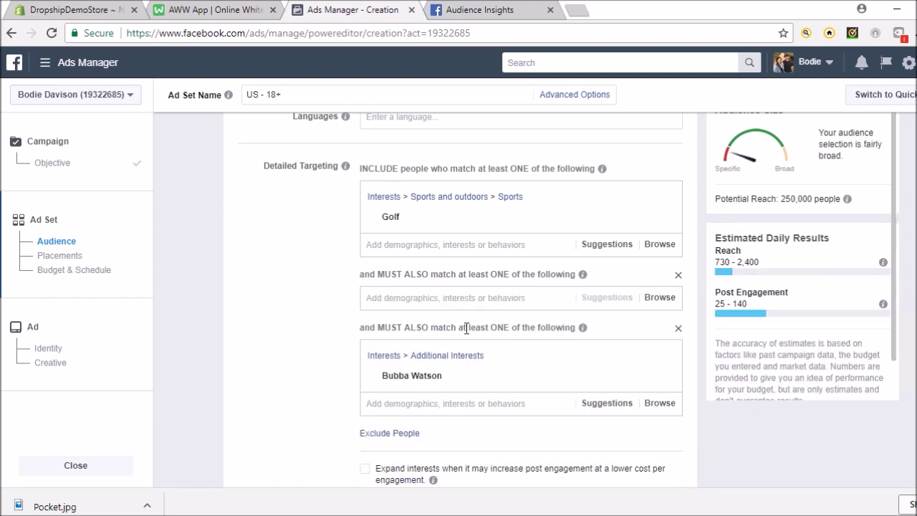
Add the Jewelry interest from Fashion accessories to the empty must-also-match condition of the golf audience
{"action": "left_click", "coordinate": [431, 298]}
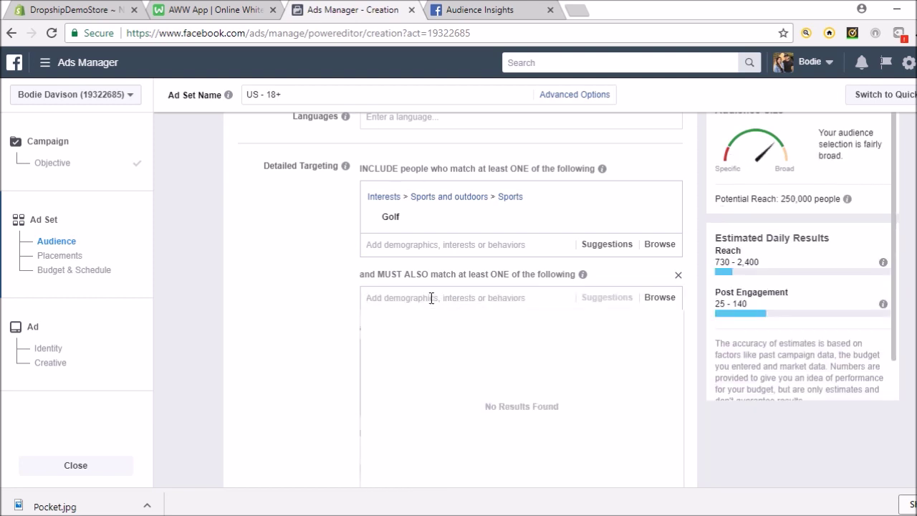
{"action": "type", "text": "jewelry"}
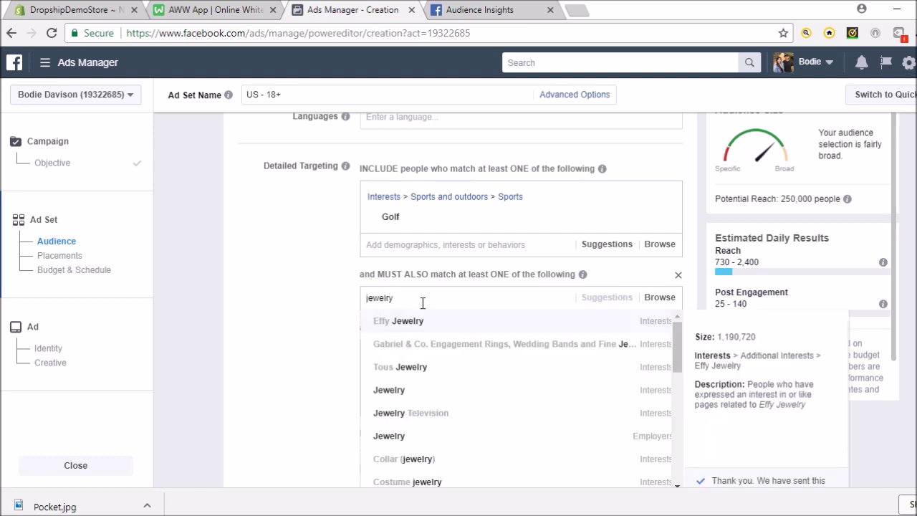
{"action": "left_click", "coordinate": [420, 394]}
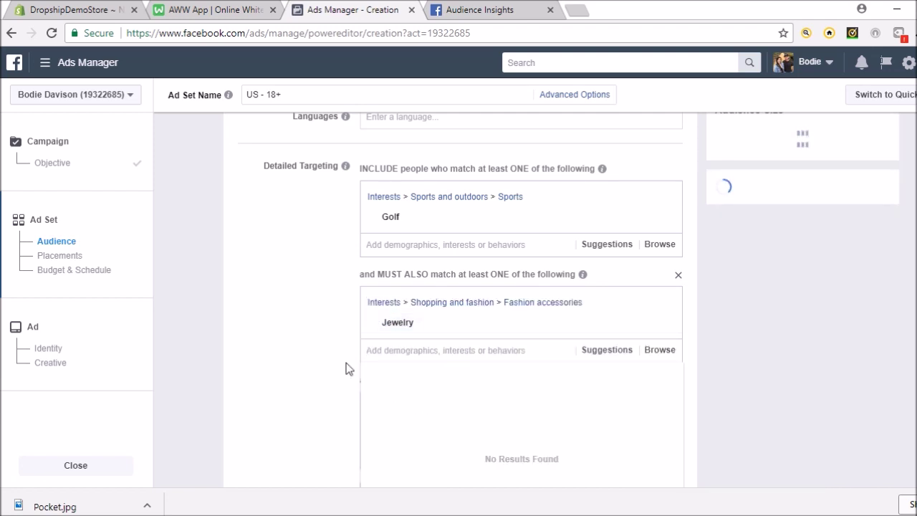
{"action": "scroll", "coordinate": [332, 346], "scroll_direction": "down", "scroll_amount": 1}
{"action": "scroll", "coordinate": [333, 344], "scroll_direction": "up", "scroll_amount": 2}
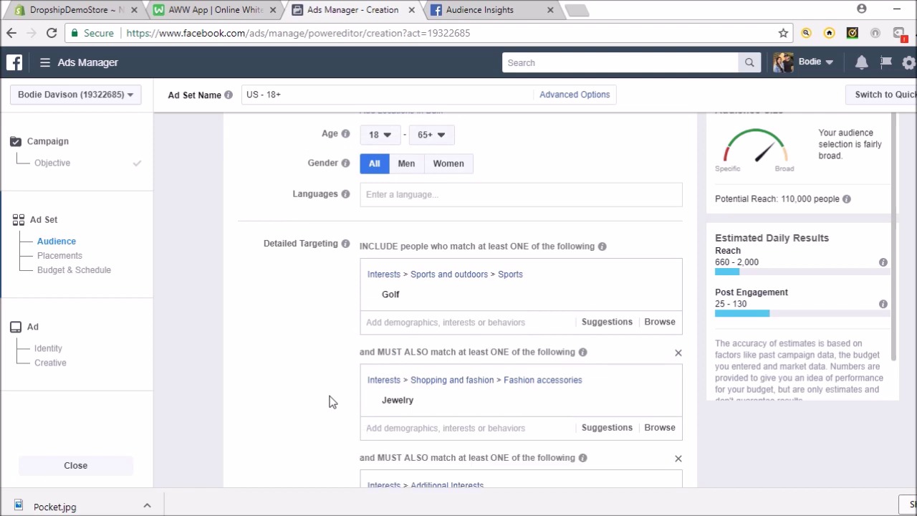
{"action": "scroll", "coordinate": [335, 405], "scroll_direction": "down", "scroll_amount": 1}
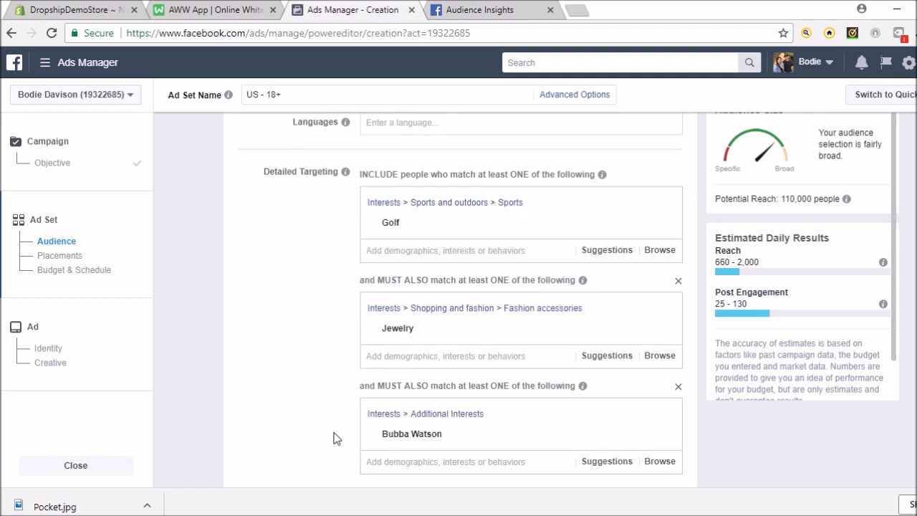
Replace the Bubba Watson interest with Rory McIlroy in the second must-also-match condition
{"action": "mouse_move", "coordinate": [470, 438]}
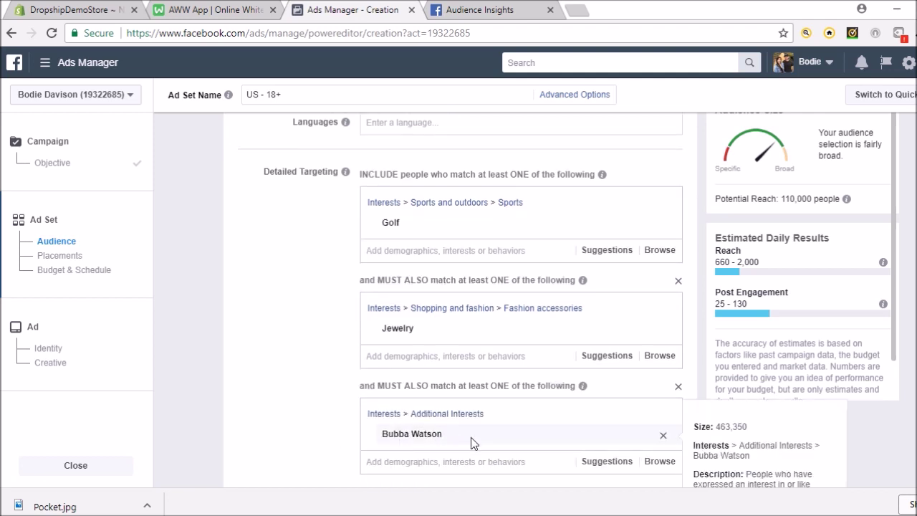
{"action": "left_click", "coordinate": [663, 437]}
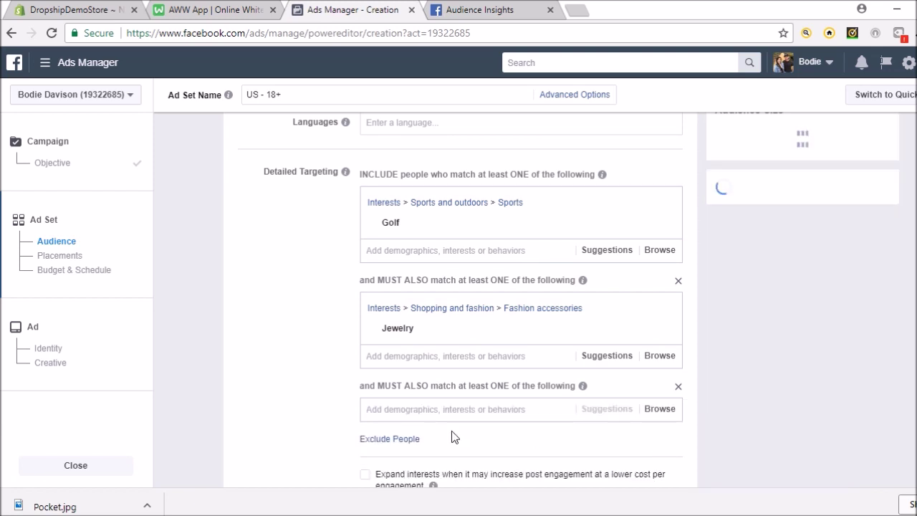
{"action": "left_click", "coordinate": [412, 409]}
{"action": "type", "text": "rory "}
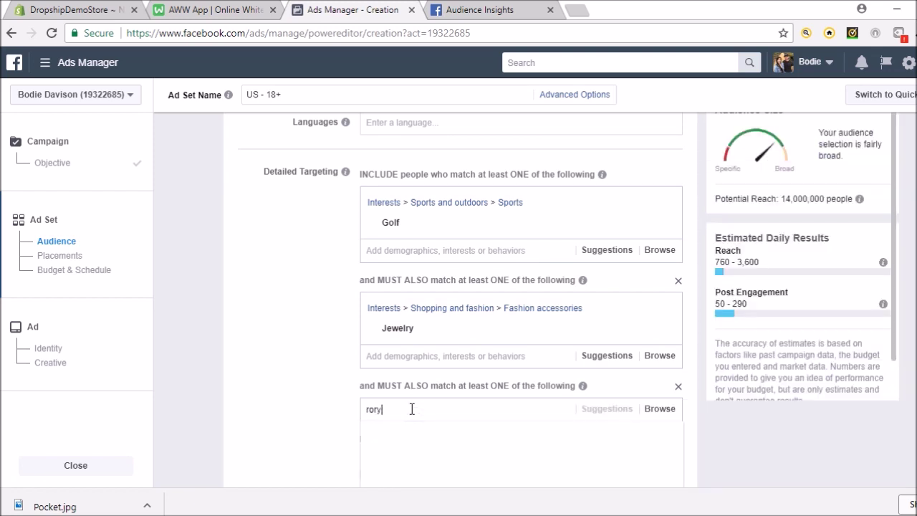
{"action": "type", "text": "mcil"}
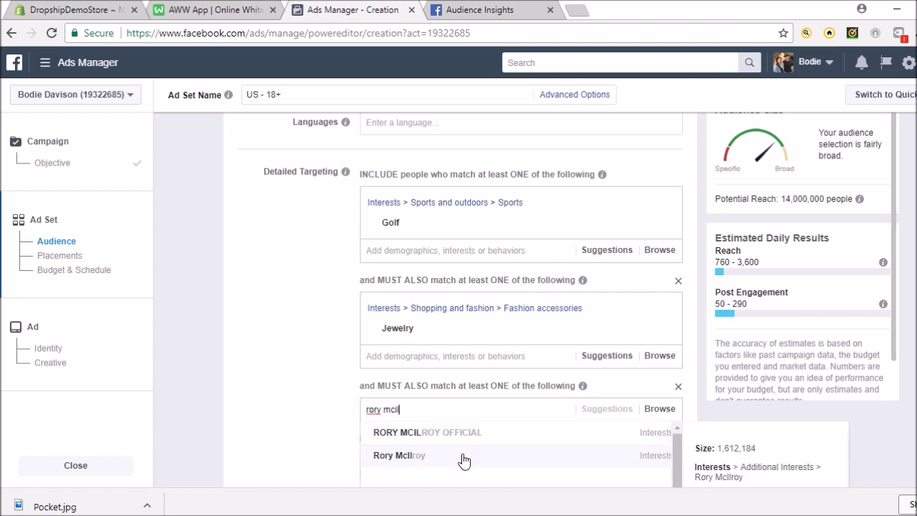
{"action": "left_click", "coordinate": [464, 457]}
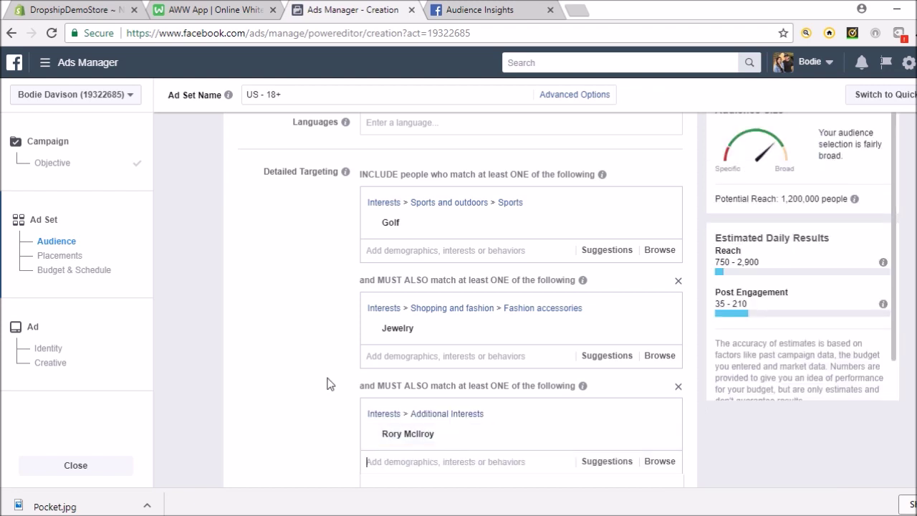
{"action": "left_click", "coordinate": [331, 334]}
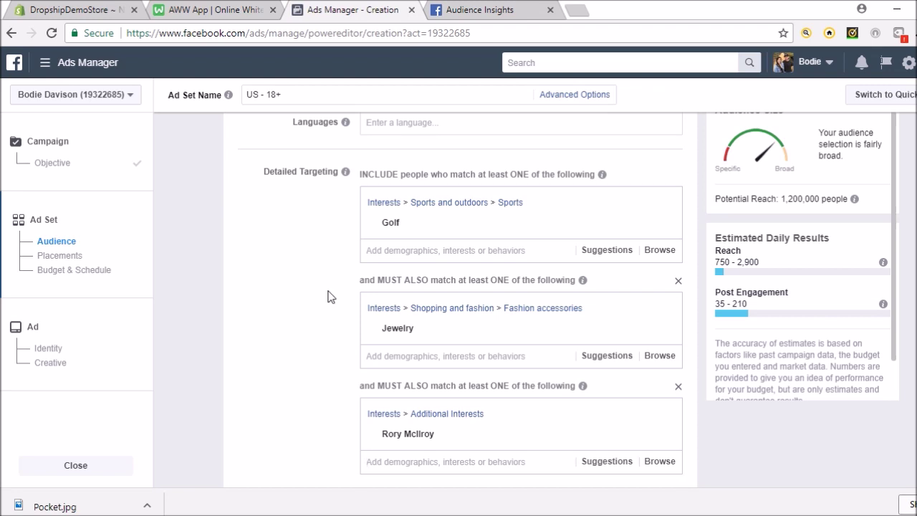
Narrow the golf audience further with a third must-also-match condition for the Online shopping interest
{"action": "mouse_move", "coordinate": [413, 225]}
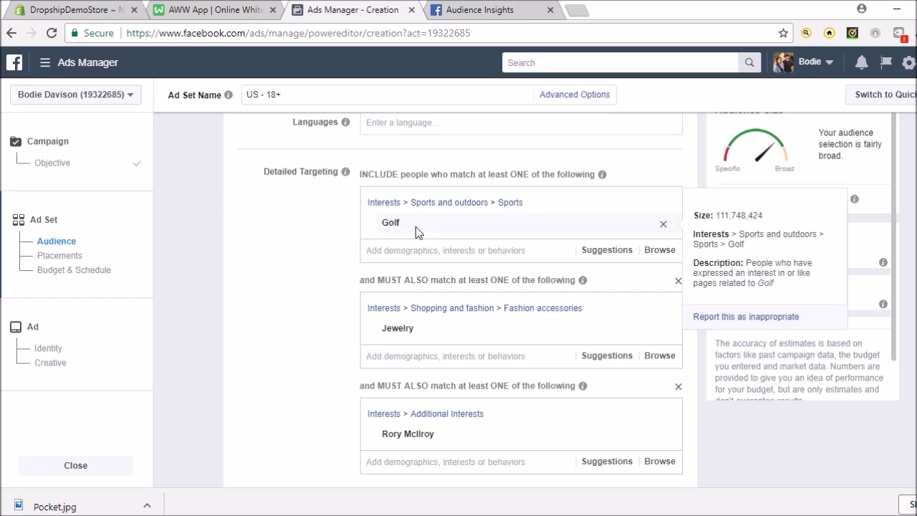
{"action": "mouse_move", "coordinate": [427, 330]}
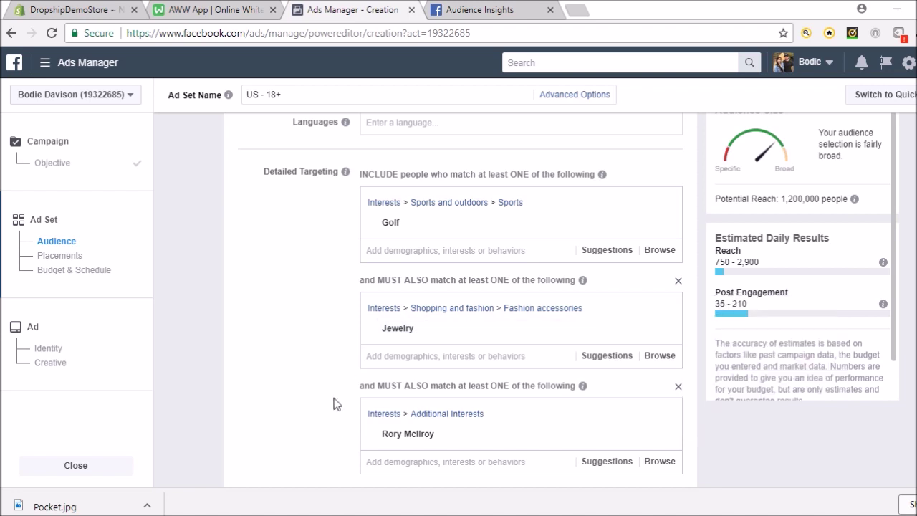
{"action": "mouse_move", "coordinate": [436, 429]}
{"action": "scroll", "coordinate": [324, 386], "scroll_direction": "down", "scroll_amount": 1}
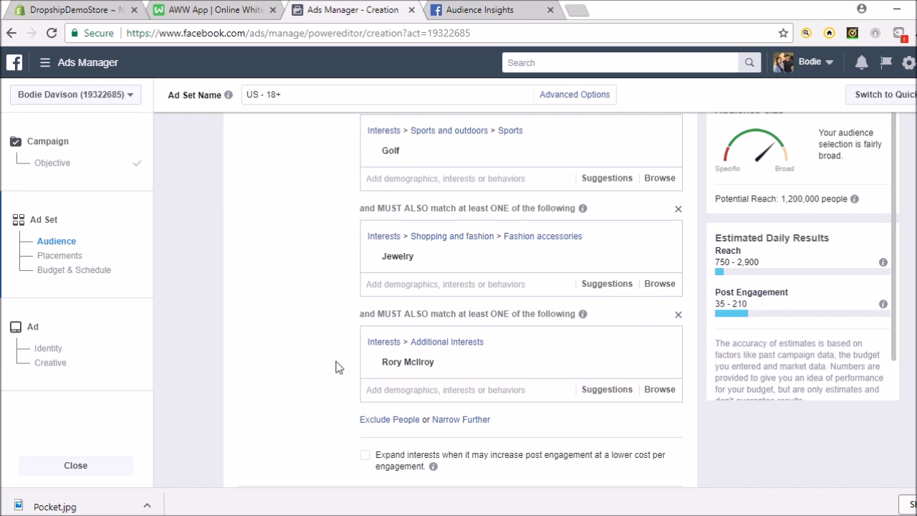
{"action": "scroll", "coordinate": [337, 365], "scroll_direction": "up", "scroll_amount": 1}
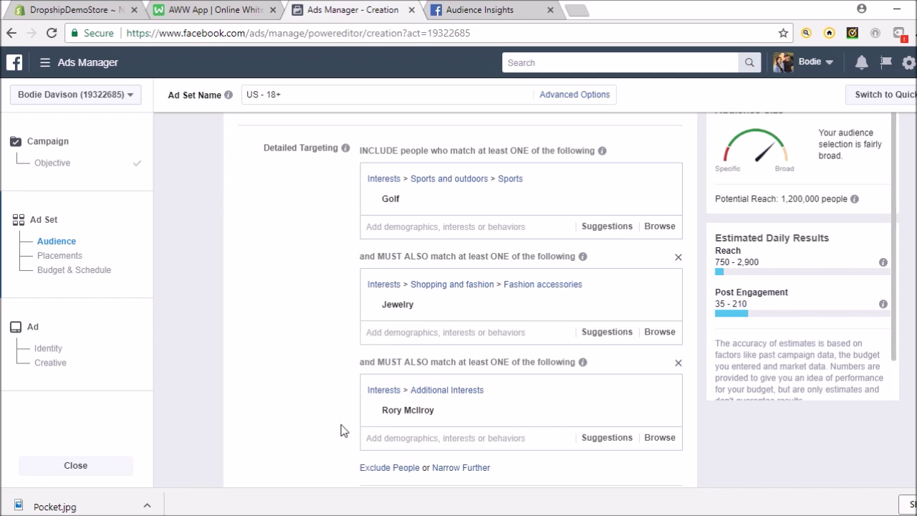
{"action": "scroll", "coordinate": [334, 399], "scroll_direction": "down", "scroll_amount": 1}
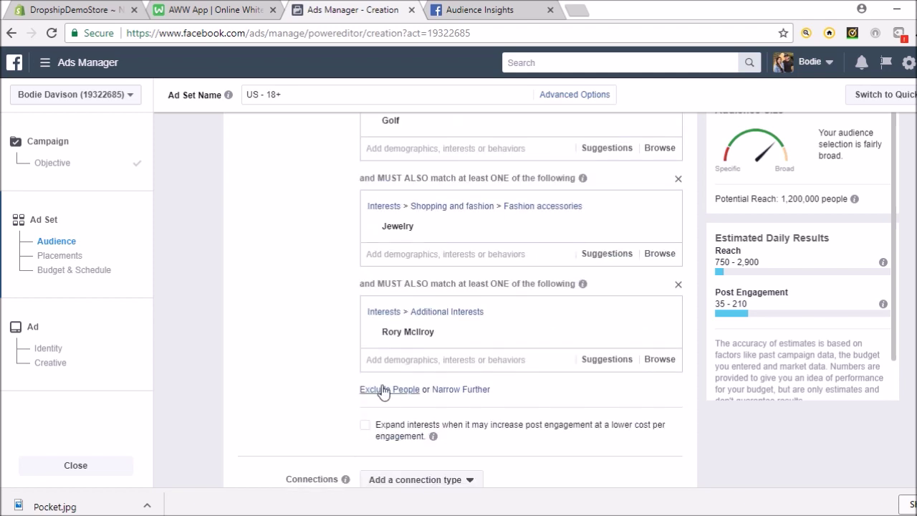
{"action": "left_click", "coordinate": [461, 391]}
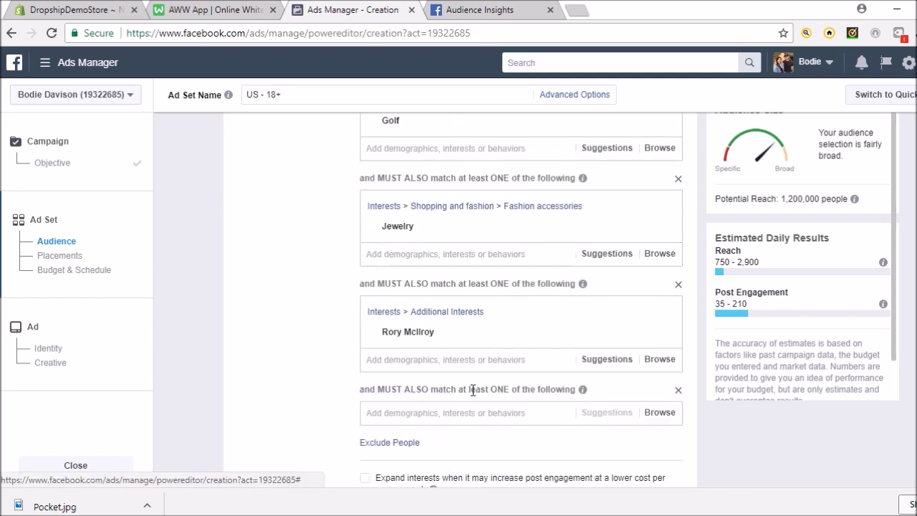
{"action": "left_click", "coordinate": [427, 411]}
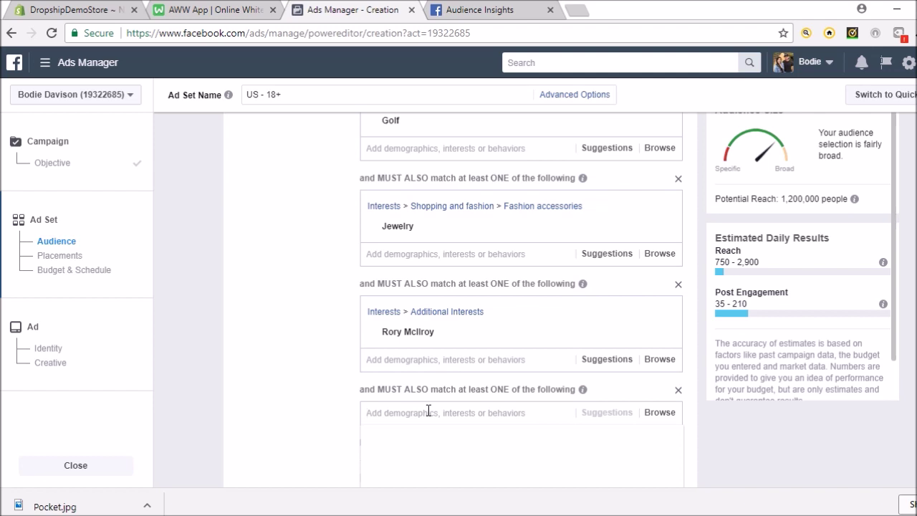
{"action": "type", "text": "o"}
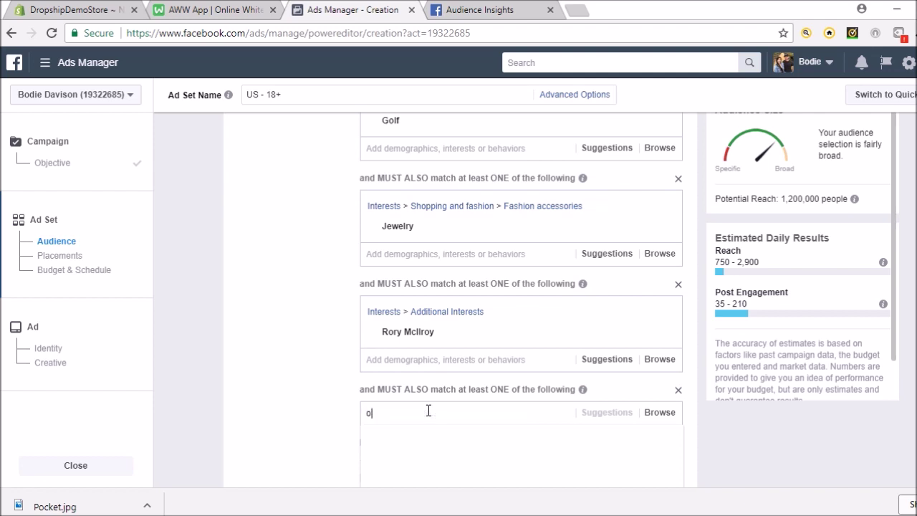
{"action": "type", "text": "nline shopping"}
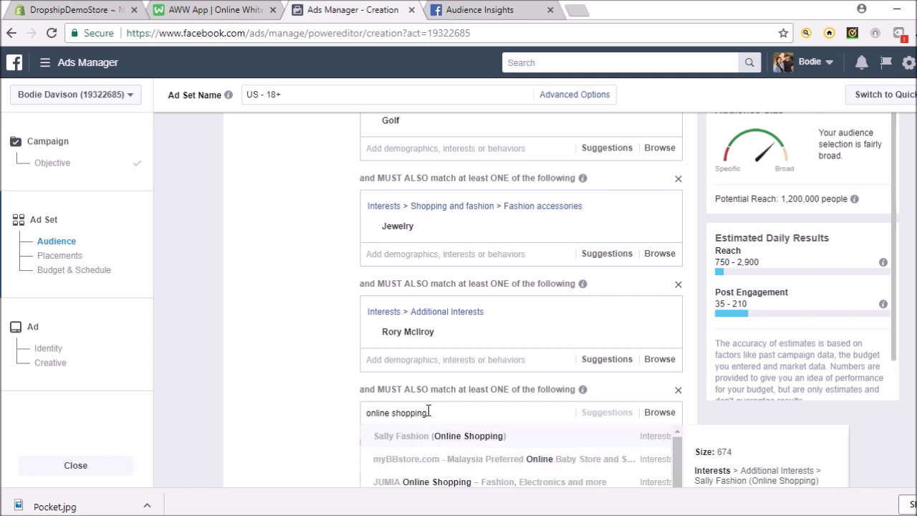
{"action": "scroll", "coordinate": [485, 437], "scroll_direction": "down", "scroll_amount": 3}
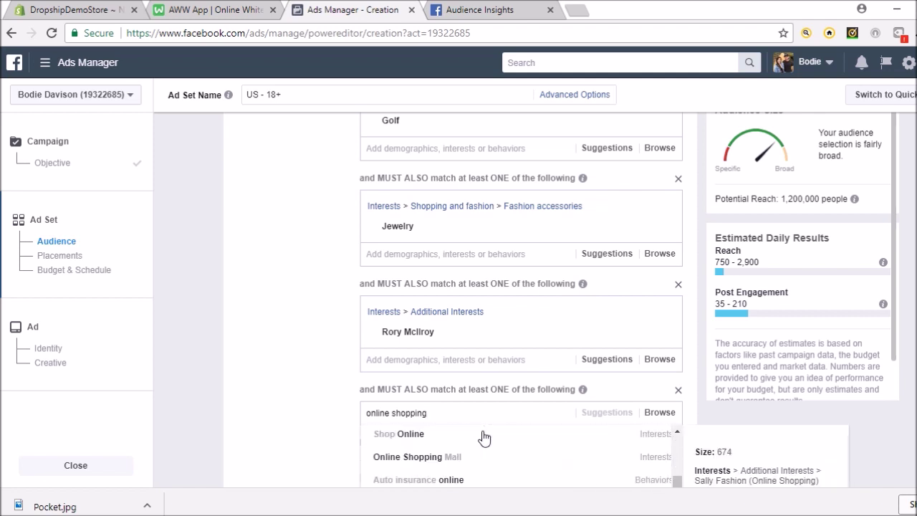
{"action": "scroll", "coordinate": [485, 437], "scroll_direction": "up", "scroll_amount": 3}
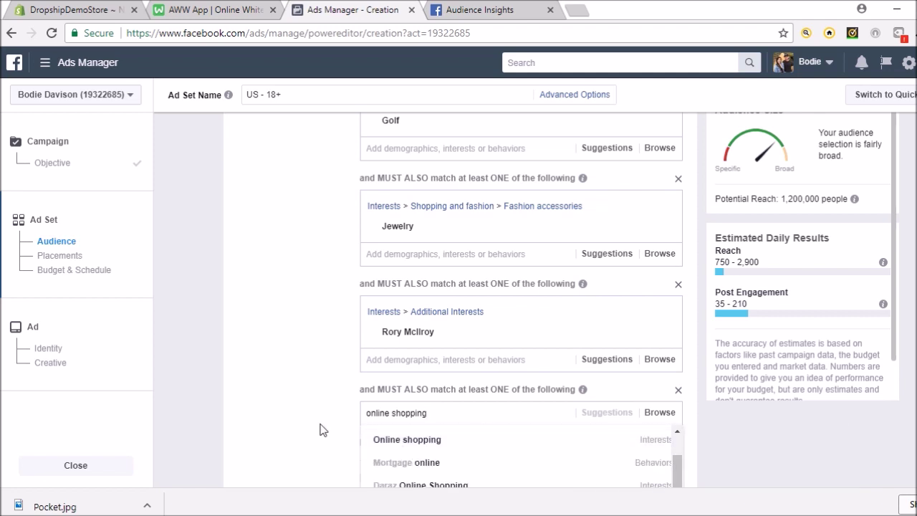
{"action": "scroll", "coordinate": [321, 429], "scroll_direction": "down", "scroll_amount": 1}
{"action": "scroll", "coordinate": [320, 429], "scroll_direction": "down", "scroll_amount": 1}
{"action": "mouse_move", "coordinate": [461, 369]}
{"action": "scroll", "coordinate": [459, 371], "scroll_direction": "up", "scroll_amount": 1}
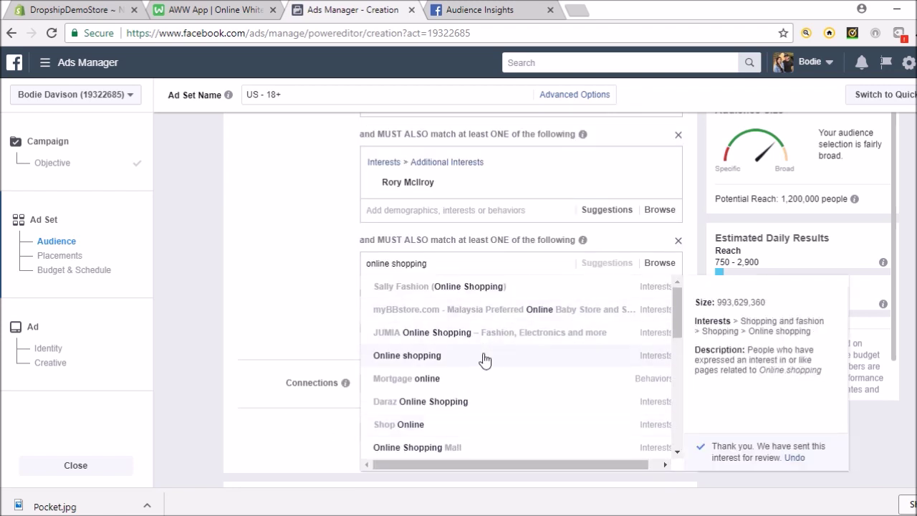
{"action": "key", "text": "Return"}
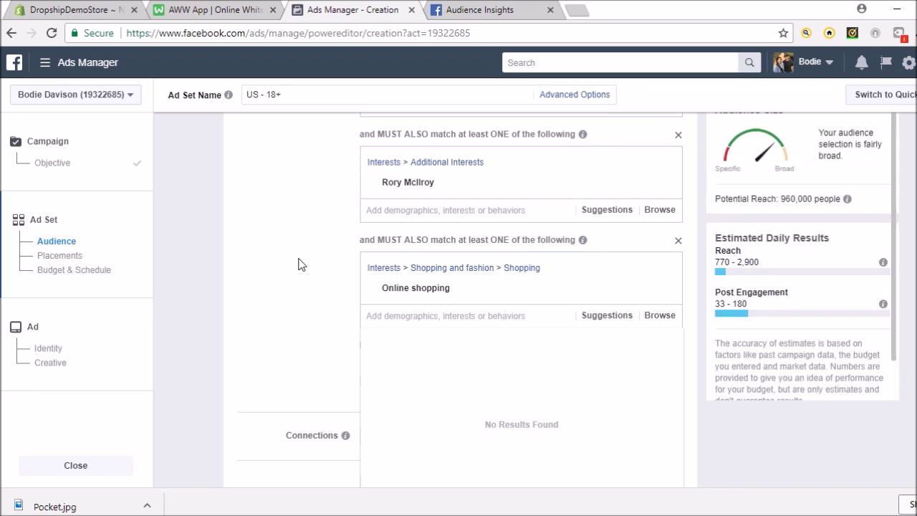
{"action": "left_click", "coordinate": [315, 301]}
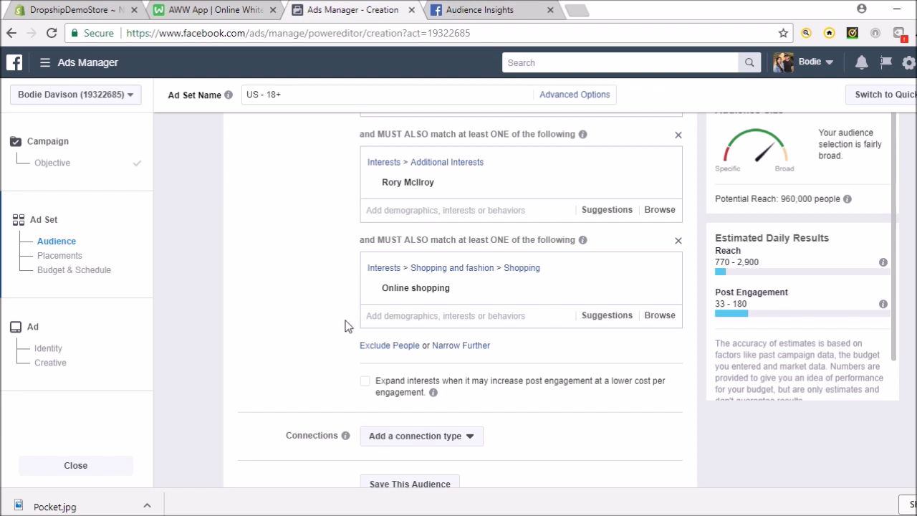
Remove the Golf, Jewelry, Rory McIlroy and Online shopping interests from all detailed targeting conditions
{"action": "scroll", "coordinate": [345, 325], "scroll_direction": "up", "scroll_amount": 3}
{"action": "scroll", "coordinate": [344, 326], "scroll_direction": "up", "scroll_amount": 2}
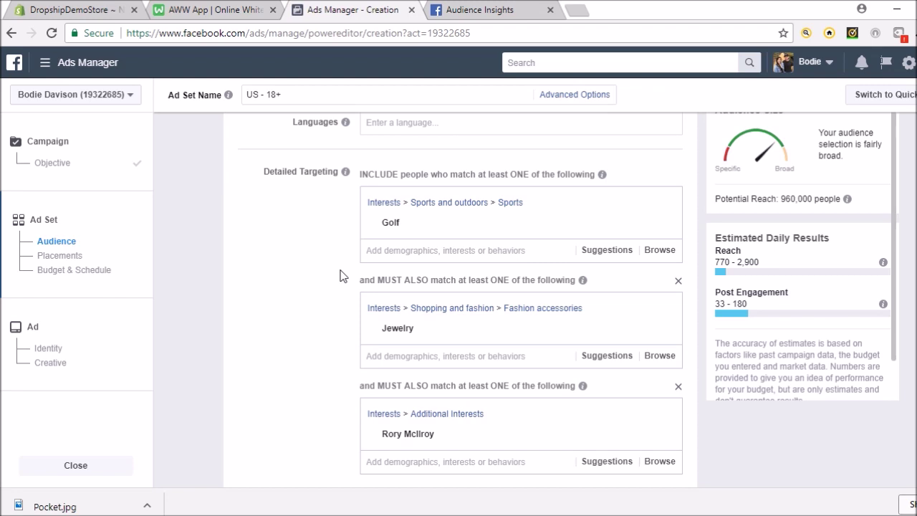
{"action": "scroll", "coordinate": [284, 235], "scroll_direction": "up", "scroll_amount": 5}
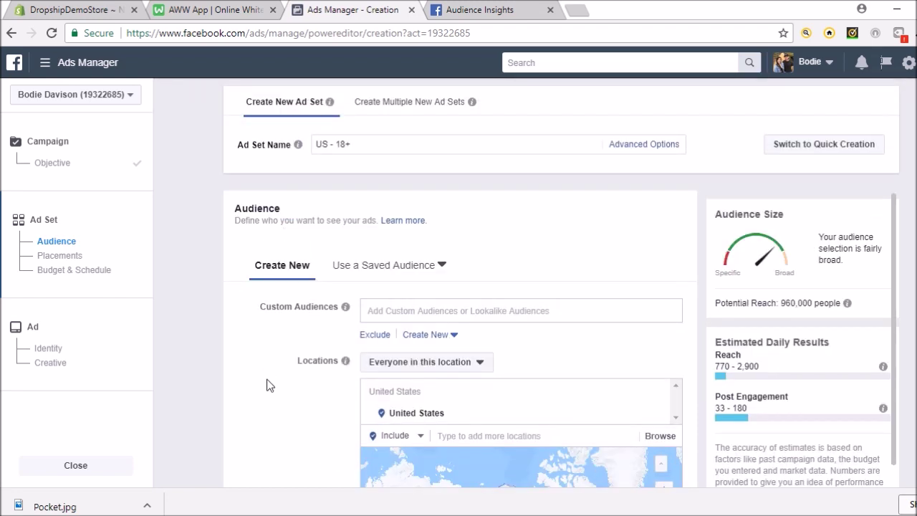
{"action": "scroll", "coordinate": [268, 383], "scroll_direction": "down", "scroll_amount": 1}
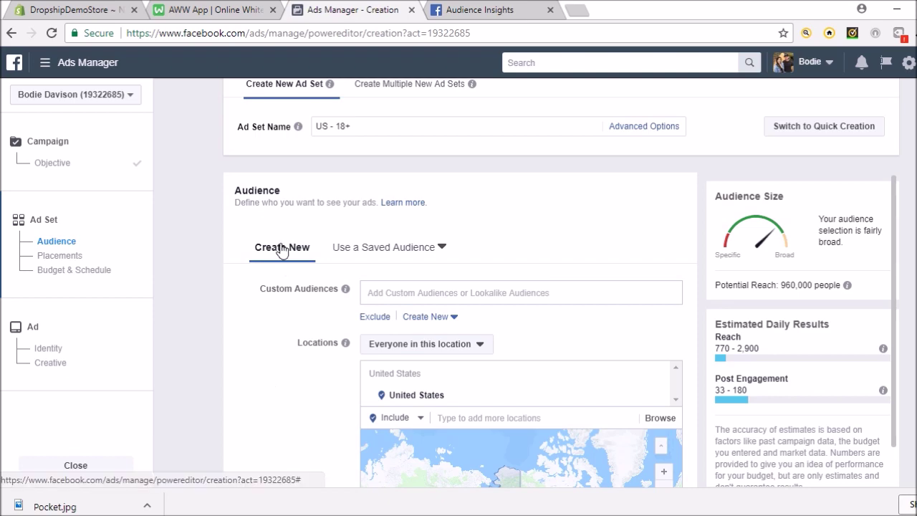
{"action": "scroll", "coordinate": [286, 400], "scroll_direction": "down", "scroll_amount": 1}
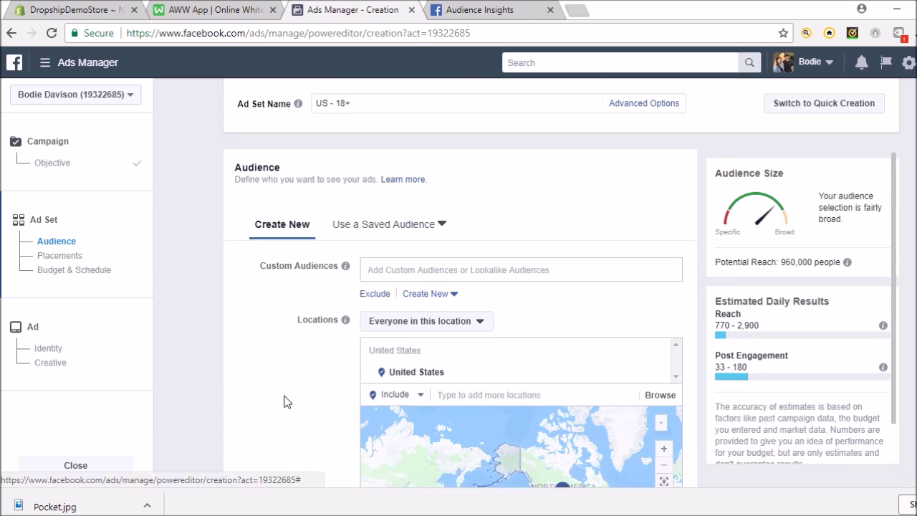
{"action": "scroll", "coordinate": [285, 400], "scroll_direction": "down", "scroll_amount": 4}
{"action": "scroll", "coordinate": [286, 401], "scroll_direction": "down", "scroll_amount": 3}
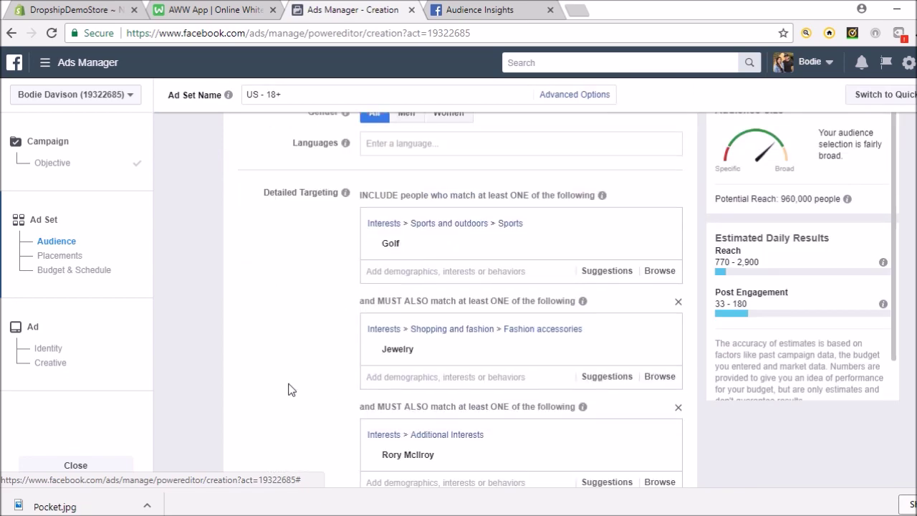
{"action": "left_click", "coordinate": [667, 243]}
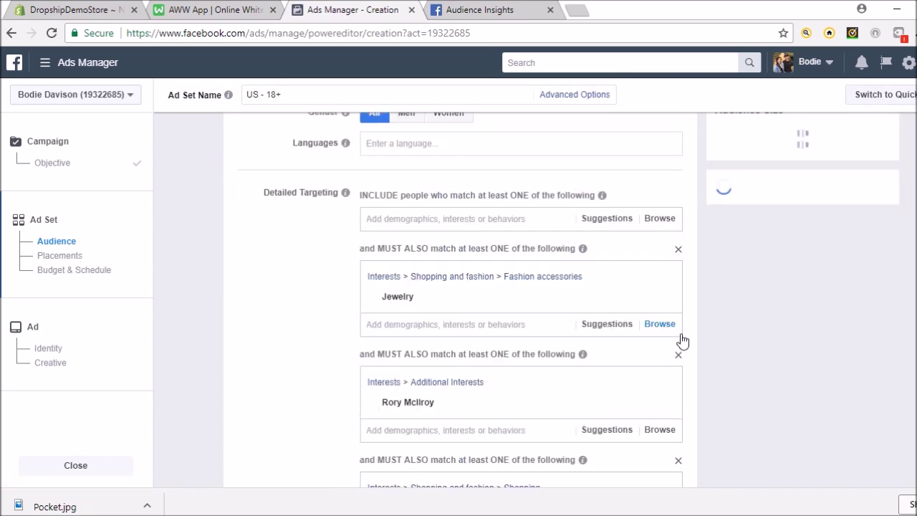
{"action": "mouse_move", "coordinate": [659, 297]}
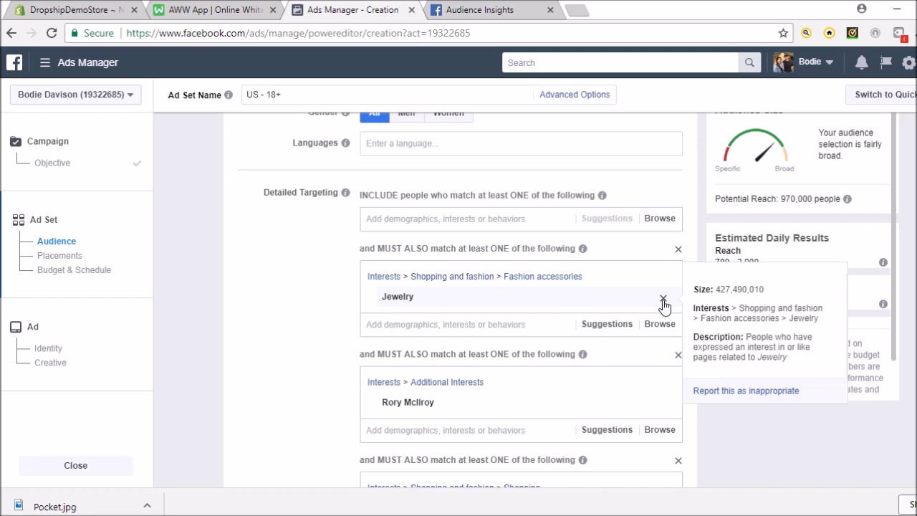
{"action": "left_click", "coordinate": [663, 299]}
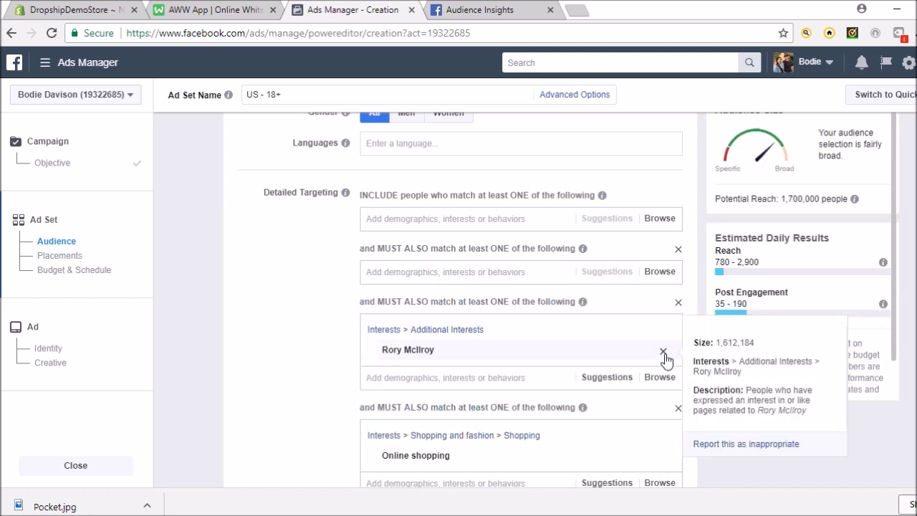
{"action": "left_click", "coordinate": [664, 353]}
{"action": "mouse_move", "coordinate": [668, 408]}
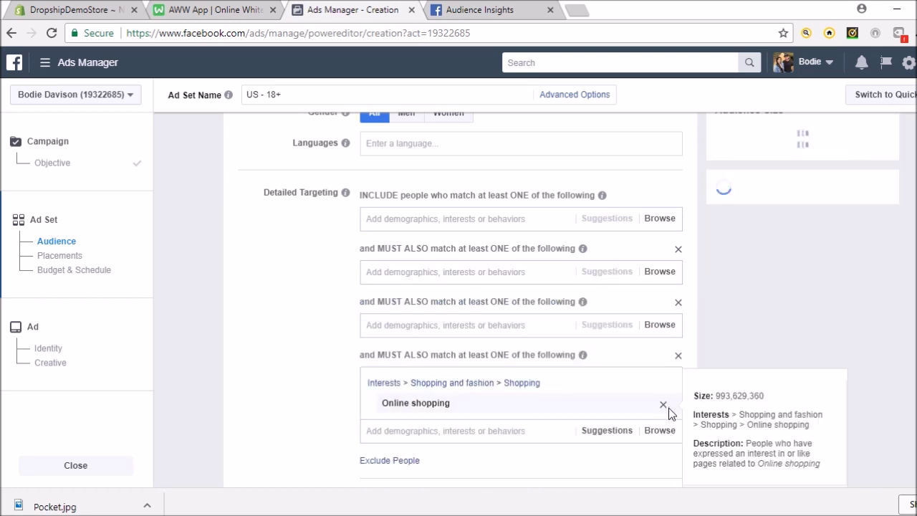
{"action": "left_click", "coordinate": [662, 406]}
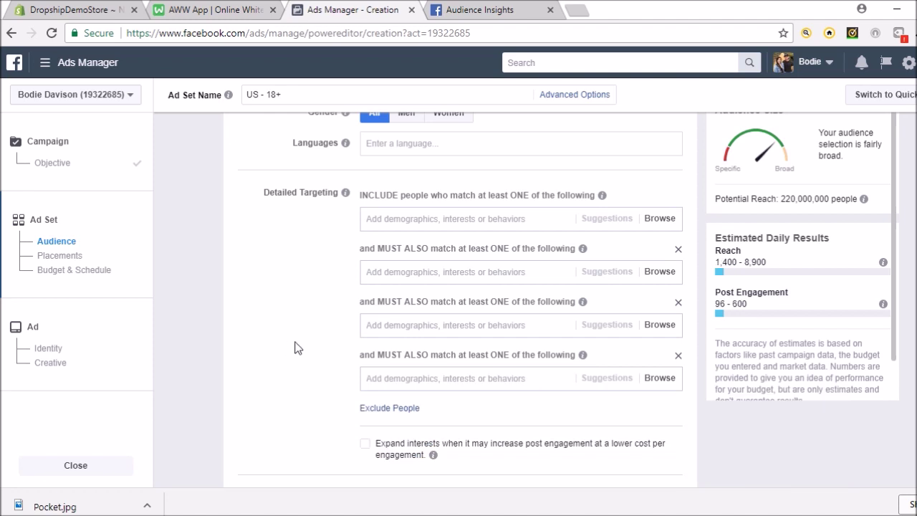
Search the interests for "prince william" in the include condition of detailed targeting, look through the suggestions and clear the search
{"action": "scroll", "coordinate": [298, 347], "scroll_direction": "up", "scroll_amount": 1}
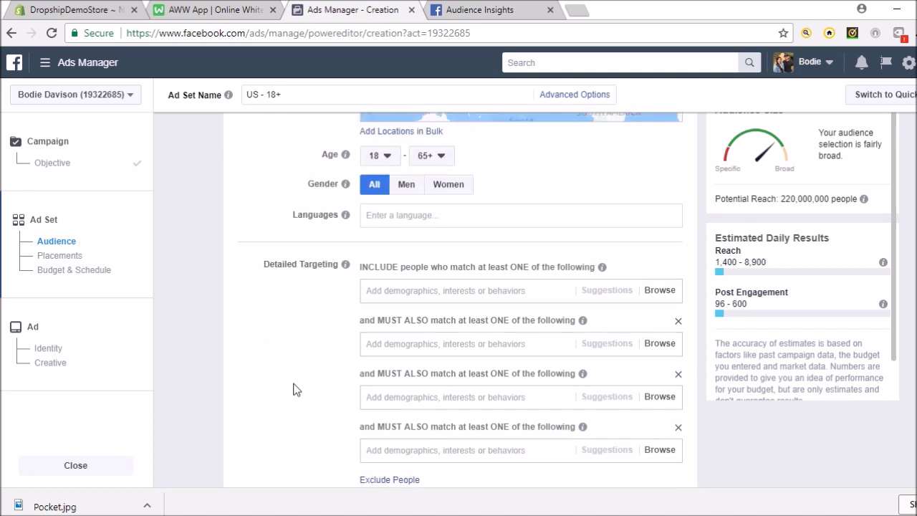
{"action": "scroll", "coordinate": [293, 389], "scroll_direction": "up", "scroll_amount": 1}
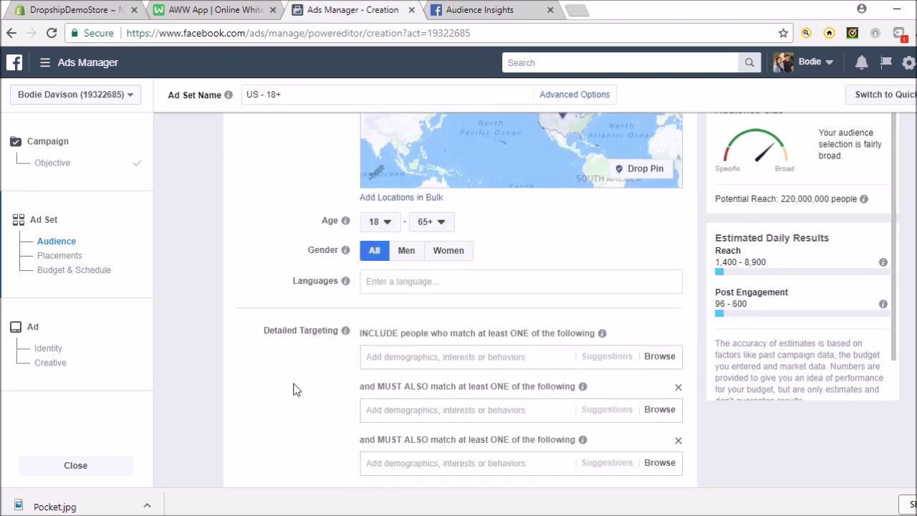
{"action": "left_click", "coordinate": [396, 356]}
{"action": "type", "text": "prince william"}
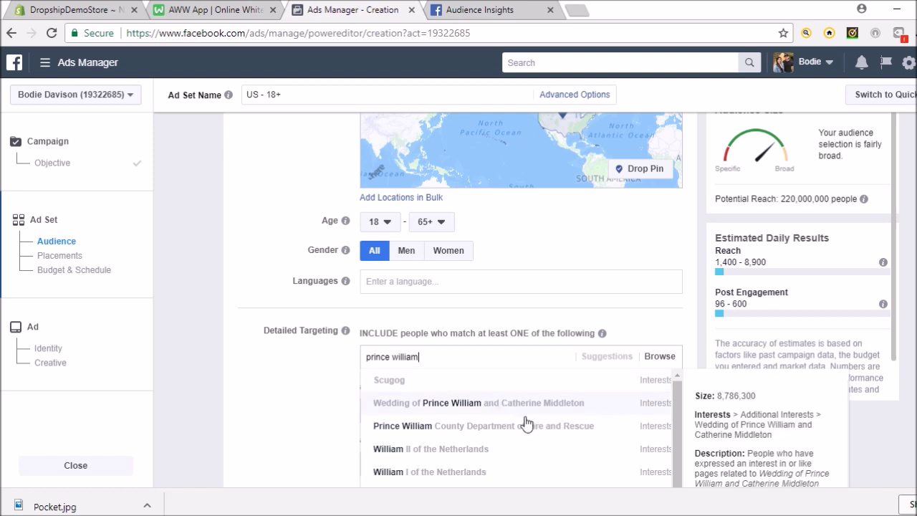
{"action": "scroll", "coordinate": [529, 424], "scroll_direction": "down", "scroll_amount": 1}
{"action": "scroll", "coordinate": [528, 424], "scroll_direction": "down", "scroll_amount": 3}
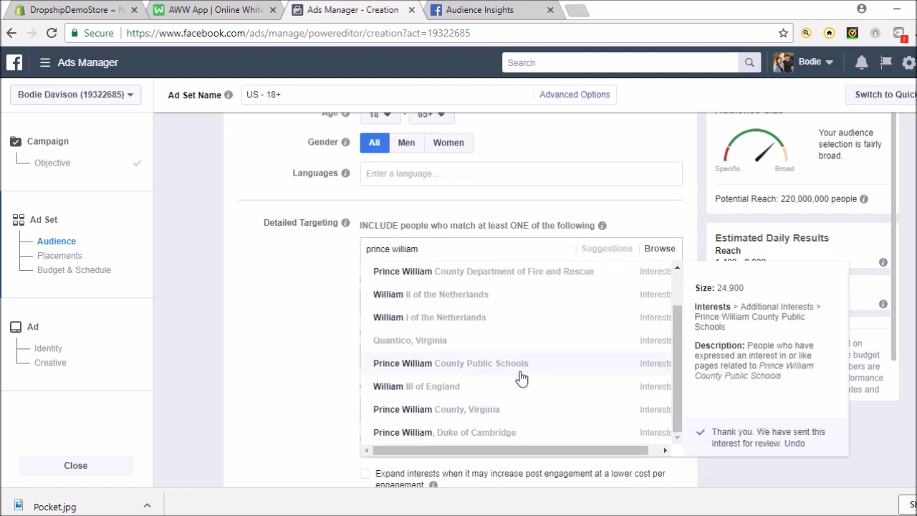
{"action": "scroll", "coordinate": [507, 389], "scroll_direction": "up", "scroll_amount": 1}
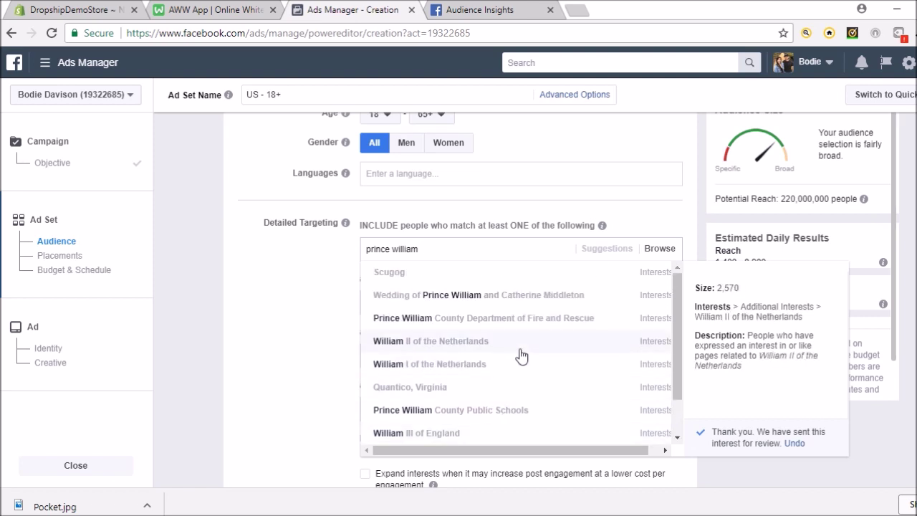
{"action": "key", "text": "BackSpace"}
{"action": "key", "text": "BackSpace"}
{"action": "key", "text": "BackSpace"}
{"action": "key", "text": "BackSpace"}
{"action": "key", "text": "BackSpace"}
{"action": "key", "text": "BackSpace"}
{"action": "key", "text": "BackSpace"}
{"action": "key", "text": "BackSpace"}
{"action": "key", "text": "BackSpace"}
{"action": "key", "text": "BackSpace"}
{"action": "key", "text": "BackSpace"}
{"action": "key", "text": "BackSpace"}
{"action": "key", "text": "BackSpace"}
{"action": "key", "text": "BackSpace"}
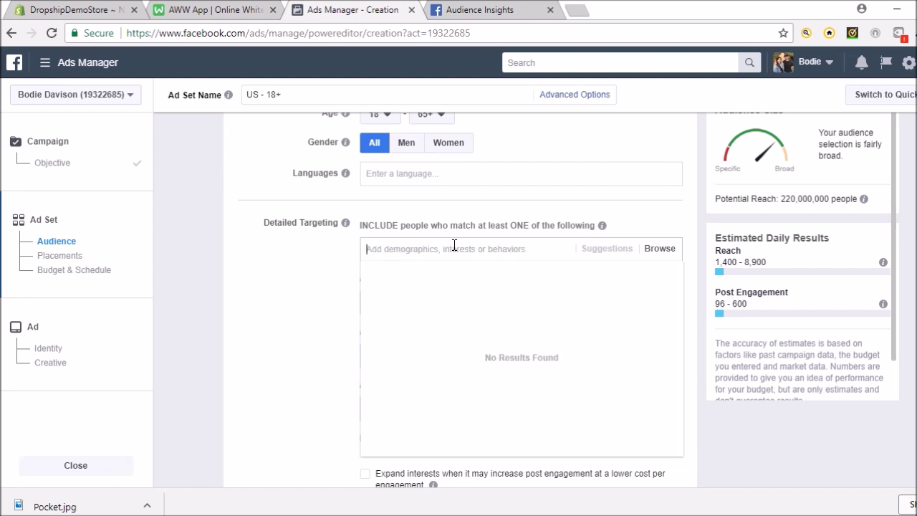
Search the include condition for "the queen", look through the suggested interests and clear the search text
{"action": "type", "text": "the queen"}
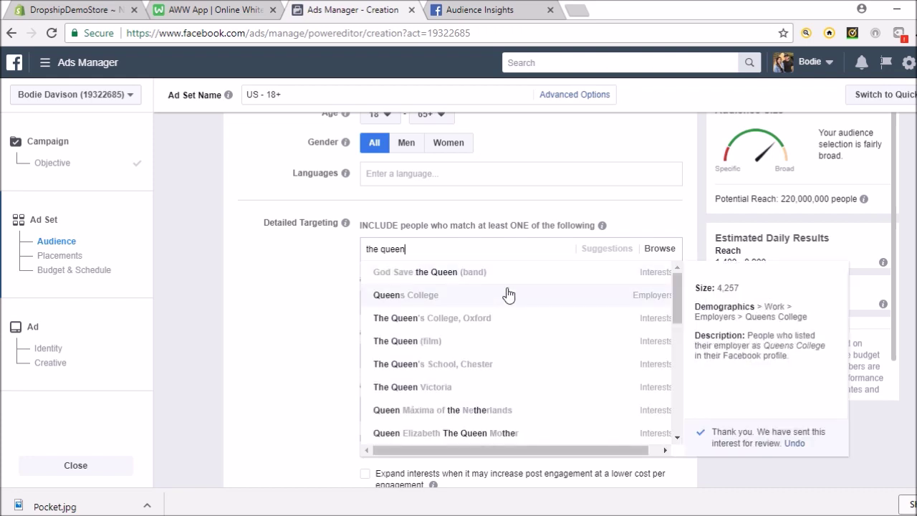
{"action": "scroll", "coordinate": [553, 344], "scroll_direction": "down", "scroll_amount": 4}
{"action": "scroll", "coordinate": [534, 338], "scroll_direction": "up", "scroll_amount": 4}
{"action": "key", "text": "BackSpace"}
{"action": "key", "text": "BackSpace"}
{"action": "key", "text": "BackSpace"}
{"action": "key", "text": "BackSpace"}
{"action": "key", "text": "BackSpace"}
{"action": "key", "text": "BackSpace"}
{"action": "key", "text": "BackSpace"}
{"action": "key", "text": "BackSpace"}
{"action": "key", "text": "BackSpace"}
Find "queen eli" in the include condition and add the Elizabeth II interest
{"action": "type", "text": "q"}
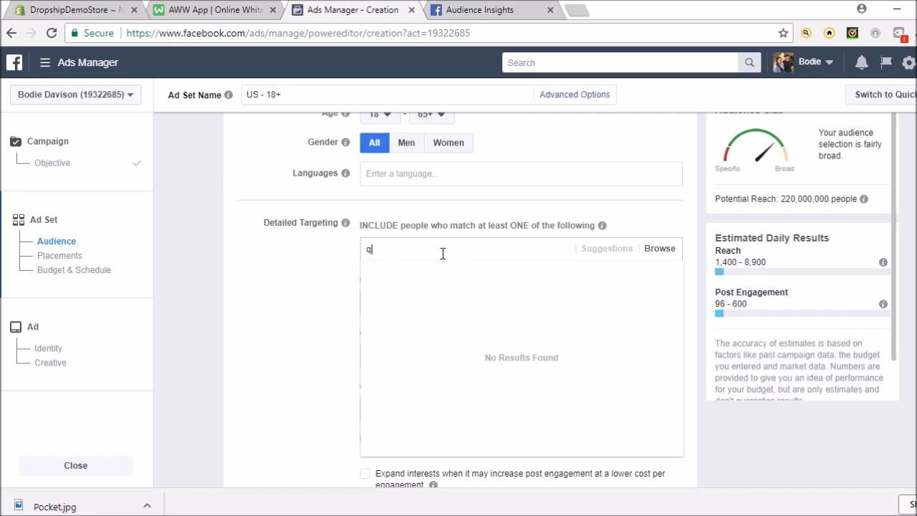
{"action": "type", "text": "ueen eli"}
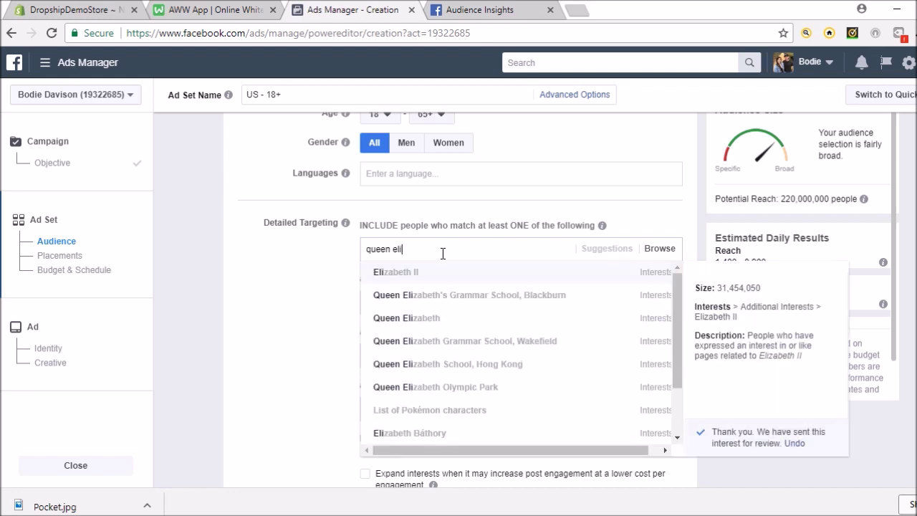
{"action": "left_click", "coordinate": [474, 284]}
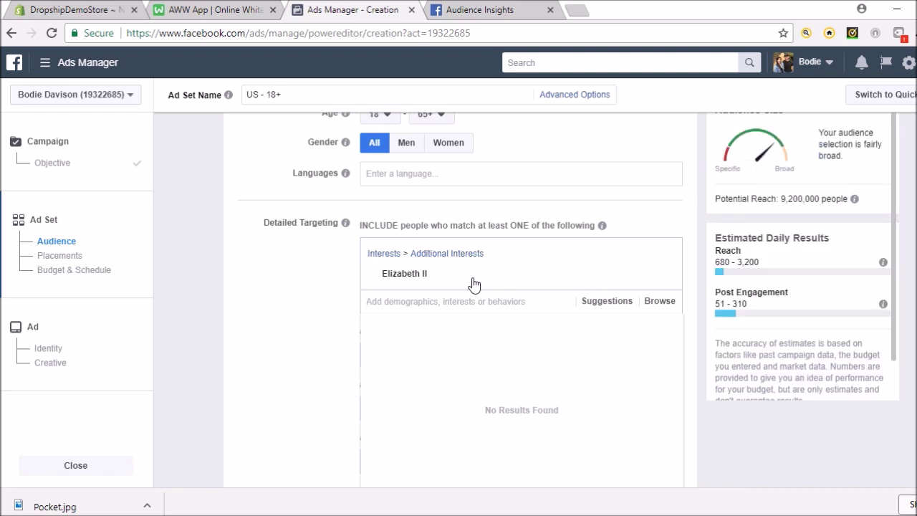
{"action": "left_click", "coordinate": [343, 316]}
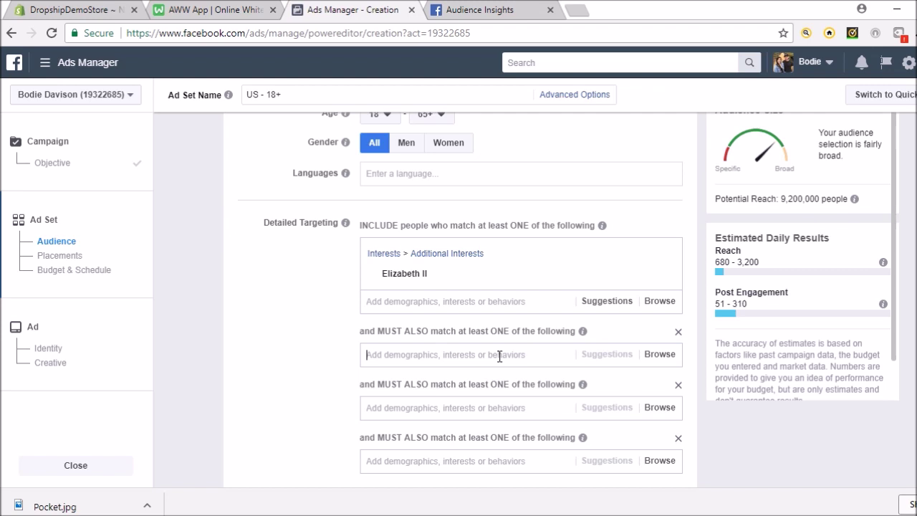
Narrow the audience with the Kate Middleton Official-Page interest in the first must-also-match condition
{"action": "type", "text": "kate m"}
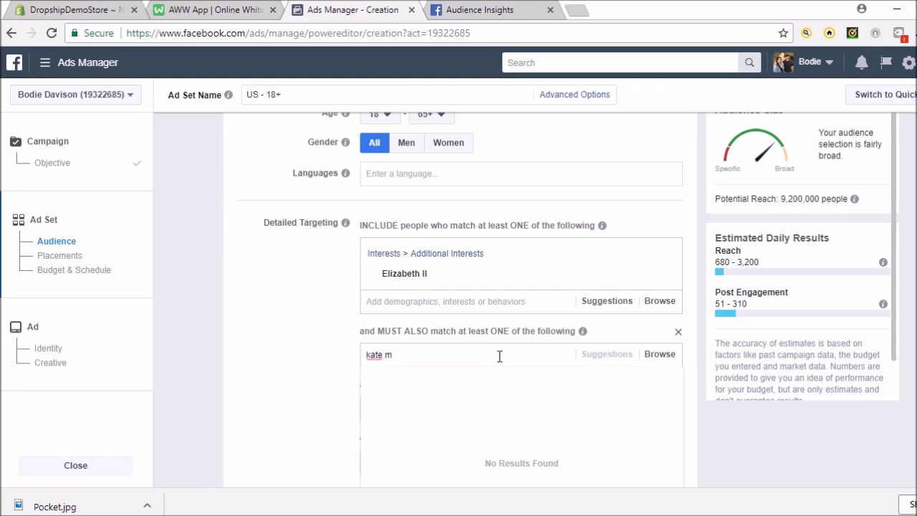
{"action": "type", "text": "iddleton"}
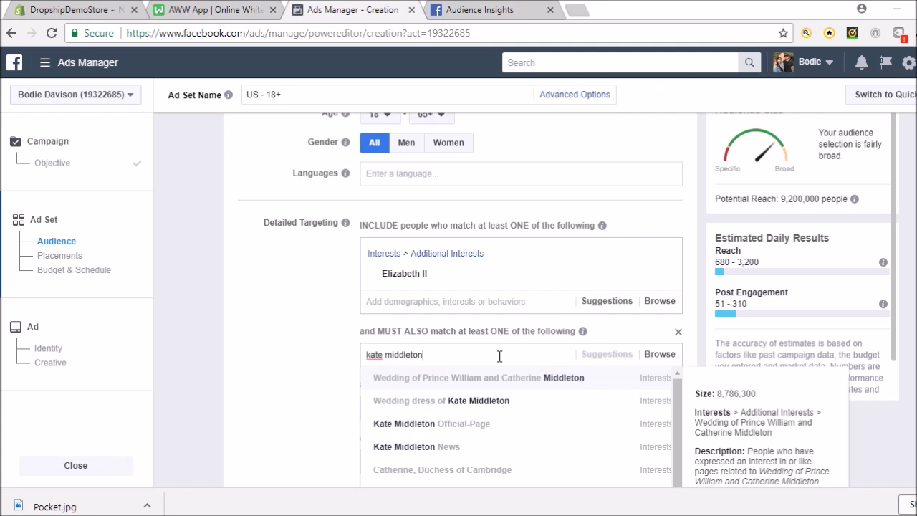
{"action": "left_click", "coordinate": [487, 424]}
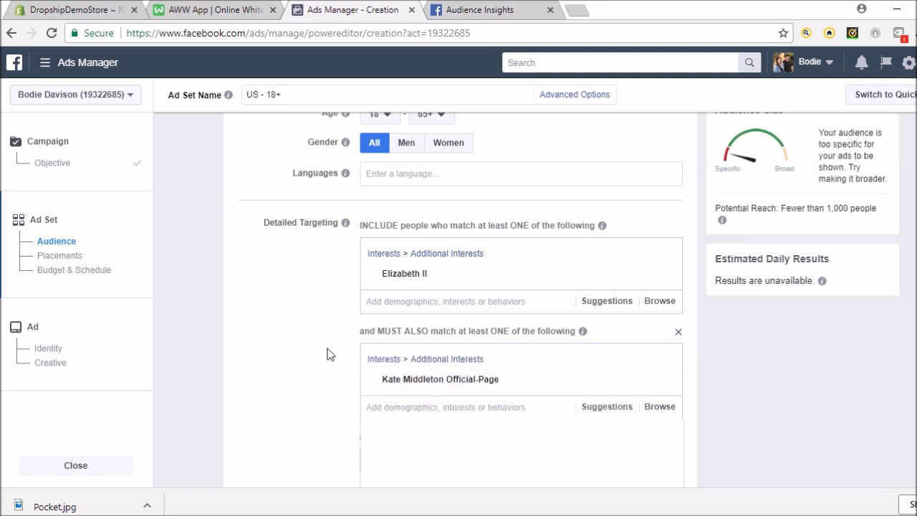
Replace the Kate Middleton Official-Page interest with Prince Harry in the first must-also-match condition
{"action": "mouse_move", "coordinate": [432, 378]}
{"action": "mouse_move", "coordinate": [581, 378]}
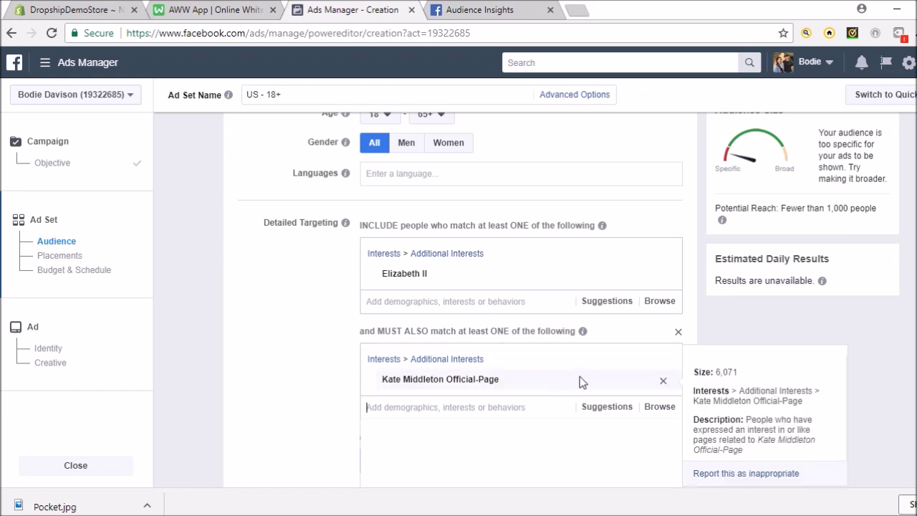
{"action": "left_click", "coordinate": [660, 381]}
{"action": "left_click", "coordinate": [489, 354]}
{"action": "type", "text": "prince harry"}
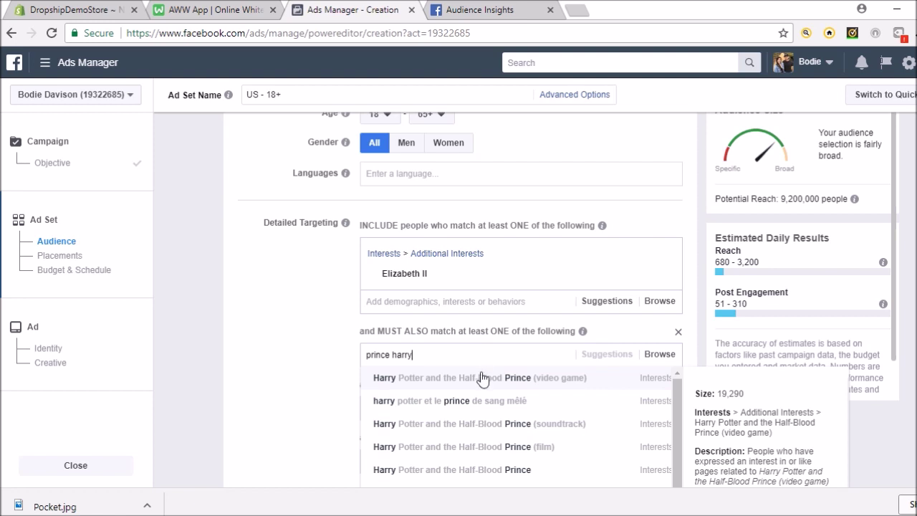
{"action": "scroll", "coordinate": [504, 407], "scroll_direction": "down", "scroll_amount": 1}
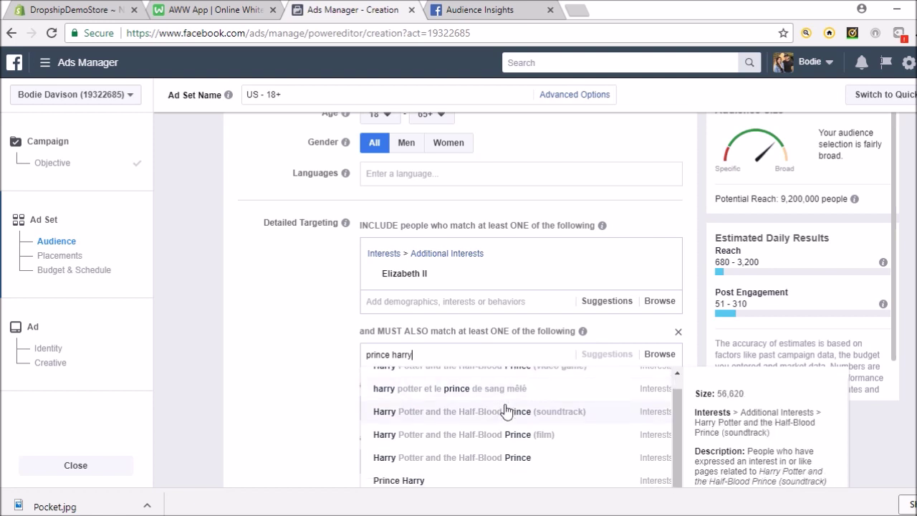
{"action": "scroll", "coordinate": [506, 409], "scroll_direction": "down", "scroll_amount": 3}
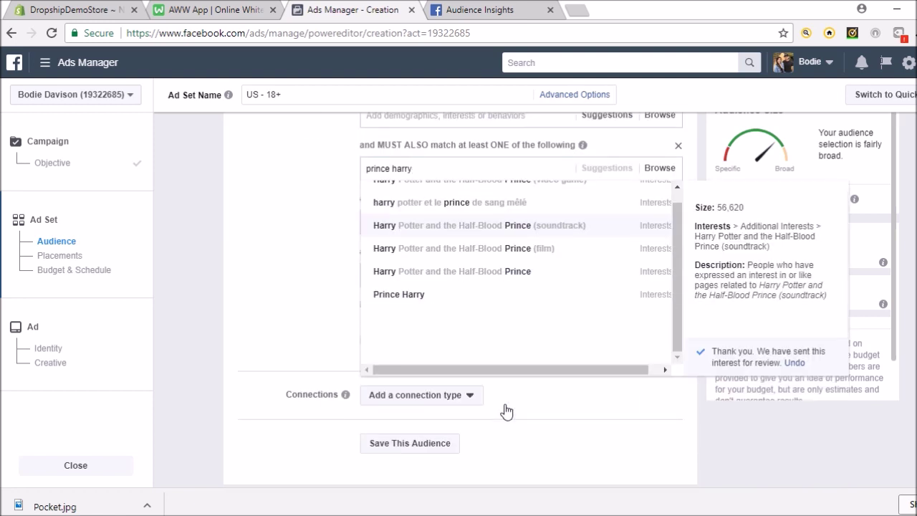
{"action": "left_click", "coordinate": [441, 298]}
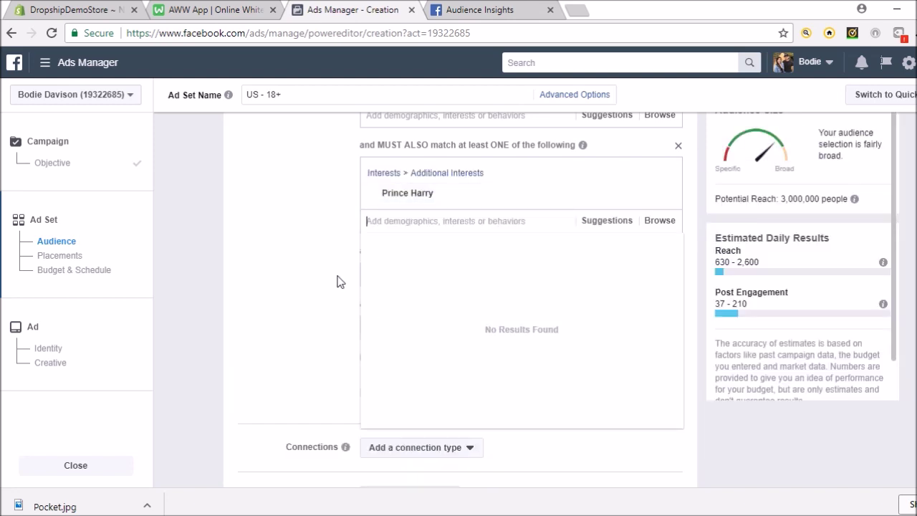
Remove the Prince Harry and Elizabeth II interests from the detailed targeting
{"action": "scroll", "coordinate": [339, 281], "scroll_direction": "up", "scroll_amount": 3}
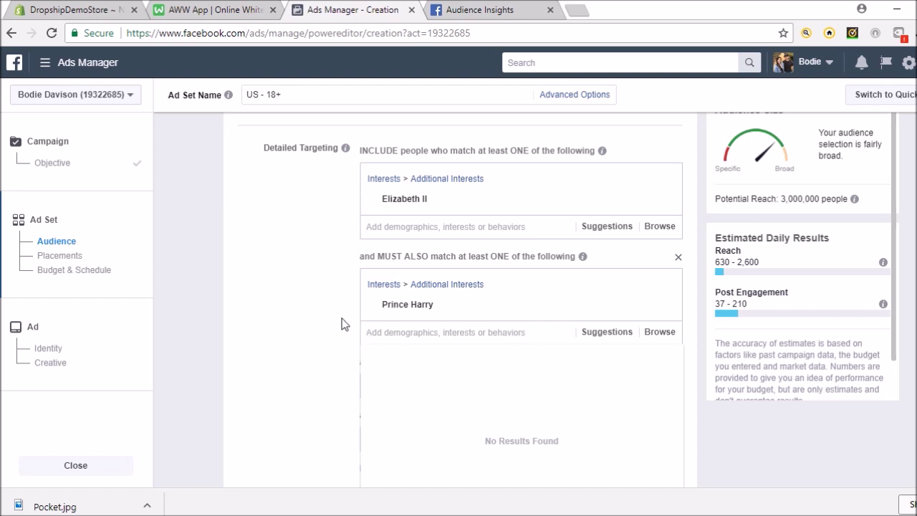
{"action": "mouse_move", "coordinate": [652, 301]}
{"action": "left_click", "coordinate": [664, 307]}
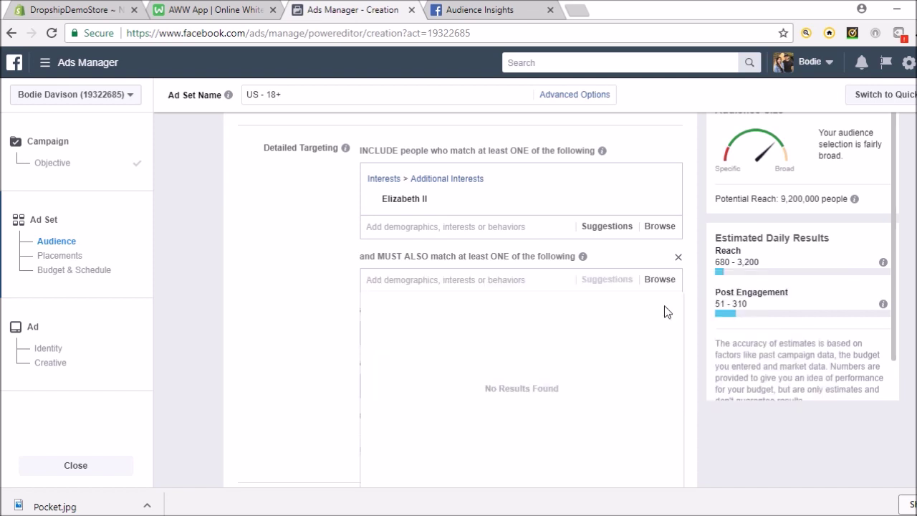
{"action": "mouse_move", "coordinate": [665, 209]}
{"action": "left_click", "coordinate": [663, 203]}
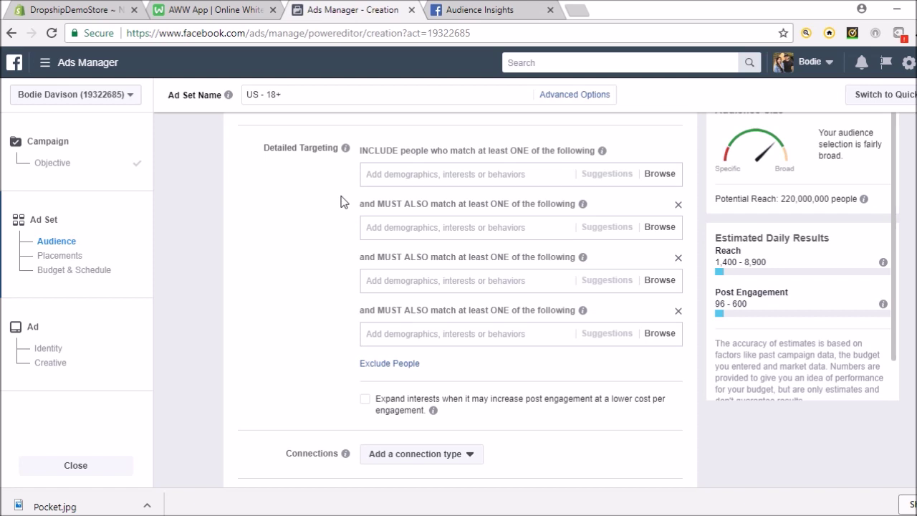
Search for "skulls" in the include condition and add the Obsessed With Skulls interest
{"action": "left_click", "coordinate": [381, 177]}
{"action": "type", "text": "skulls"}
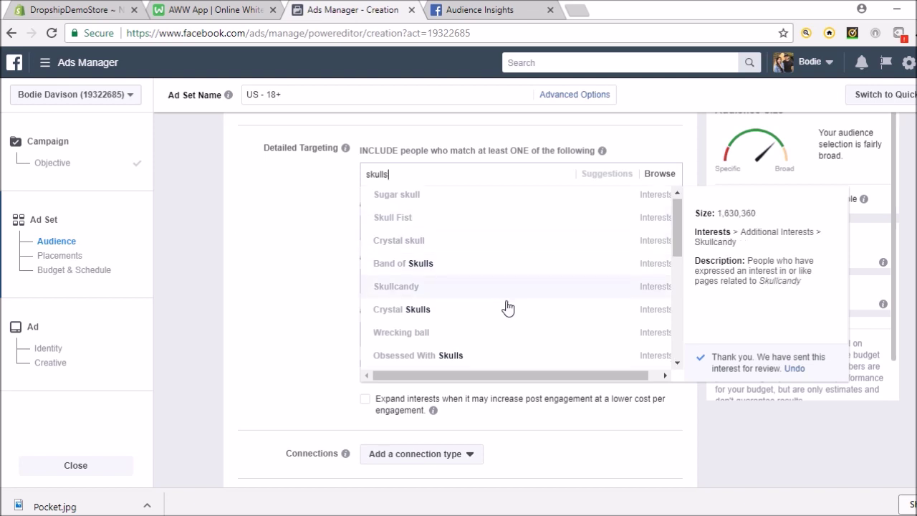
{"action": "scroll", "coordinate": [506, 307], "scroll_direction": "down", "scroll_amount": 1}
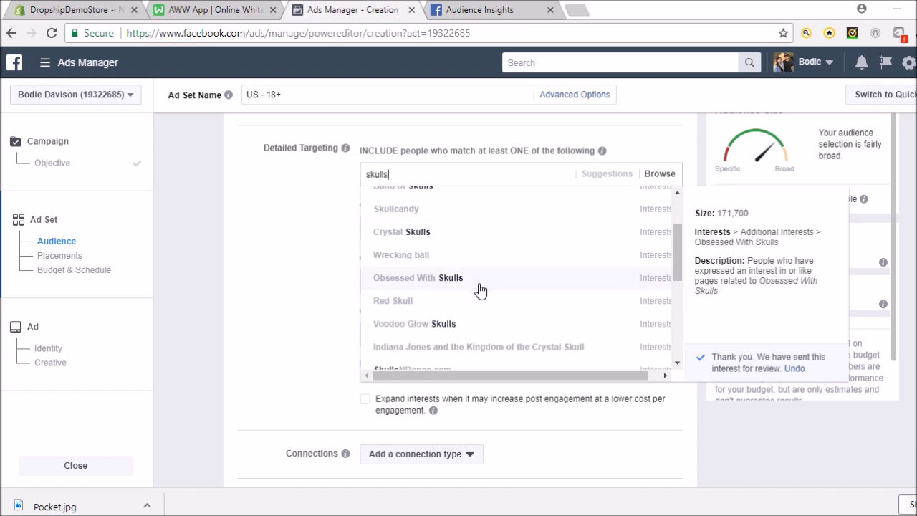
{"action": "left_click", "coordinate": [480, 288]}
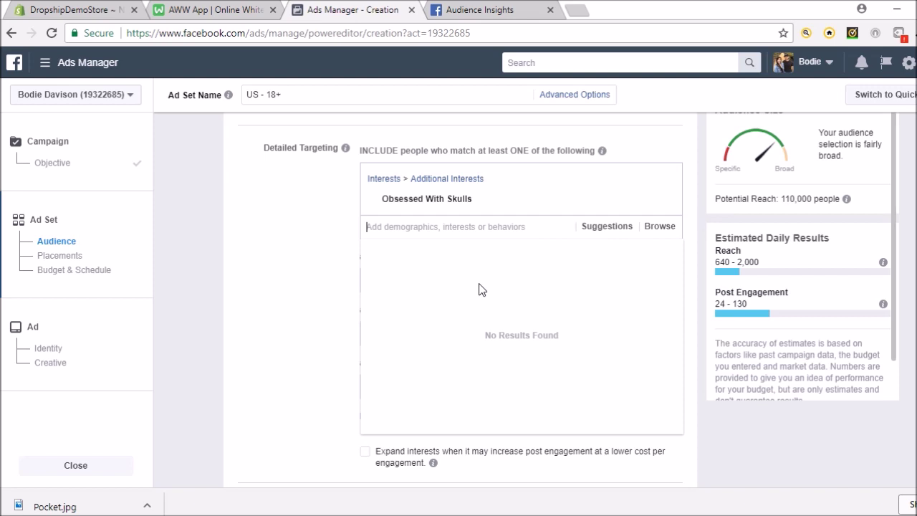
Remove the Obsessed With Skulls interest from the include condition
{"action": "mouse_move", "coordinate": [528, 198]}
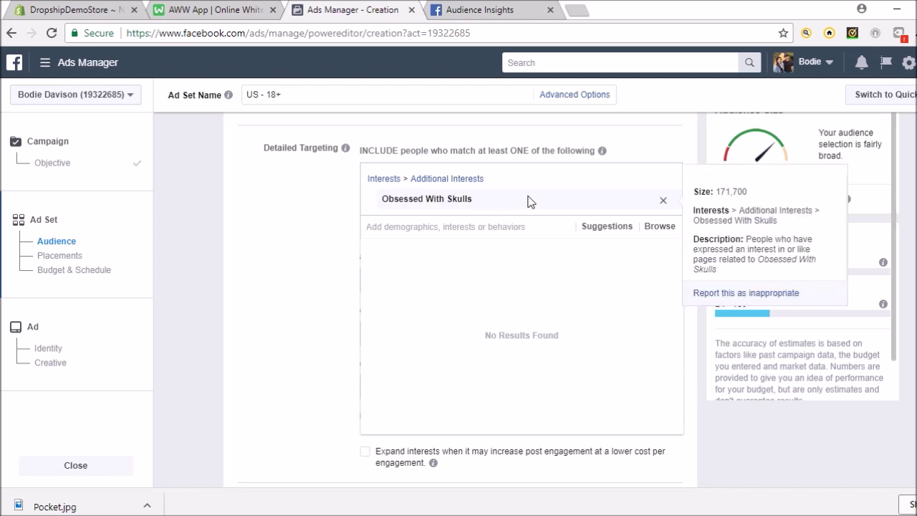
{"action": "left_click", "coordinate": [664, 203]}
{"action": "left_click", "coordinate": [444, 176]}
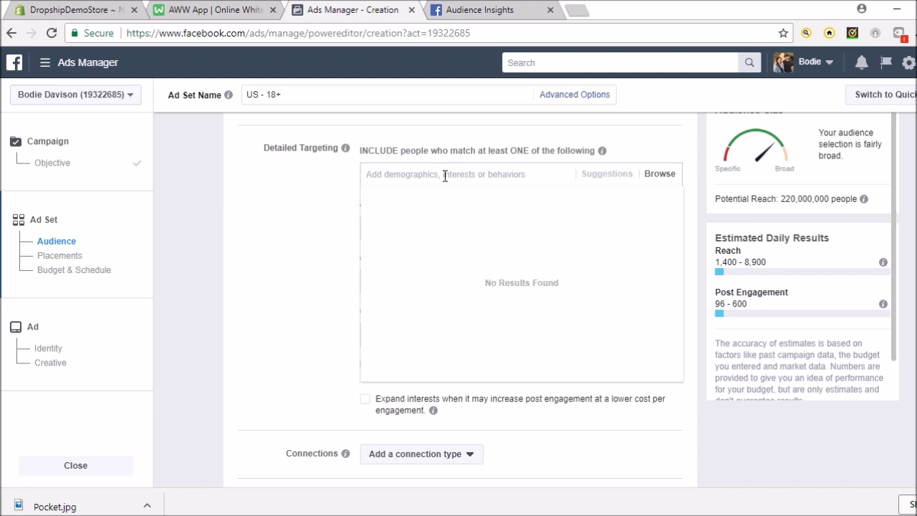
Switch to Audience Insights, search the interests for "skulls" and add SkullsNBones.com to the new audience
{"action": "left_click", "coordinate": [467, 10]}
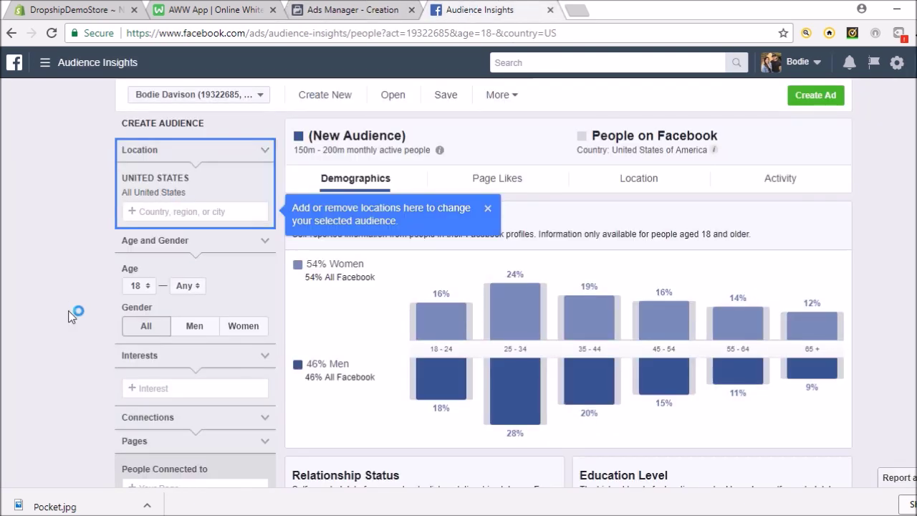
{"action": "left_click", "coordinate": [172, 389]}
{"action": "type", "text": "skulls"}
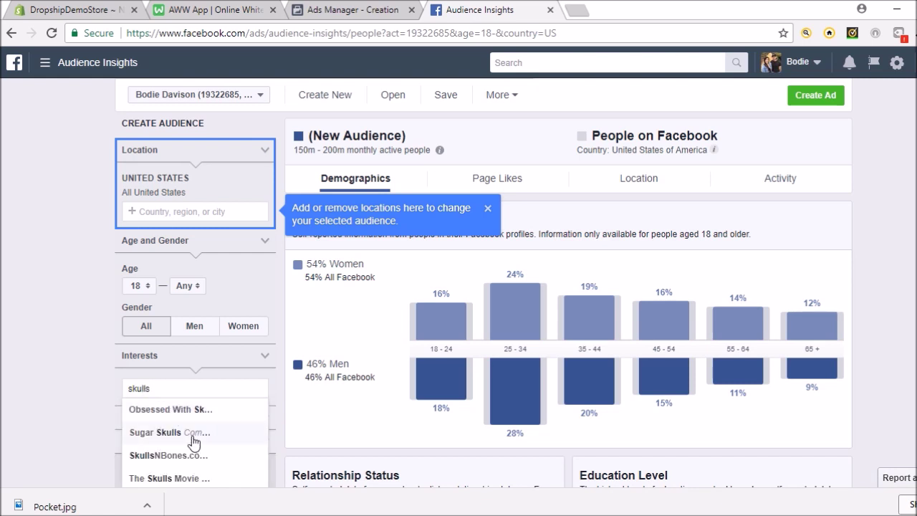
{"action": "scroll", "coordinate": [192, 438], "scroll_direction": "down", "scroll_amount": 1}
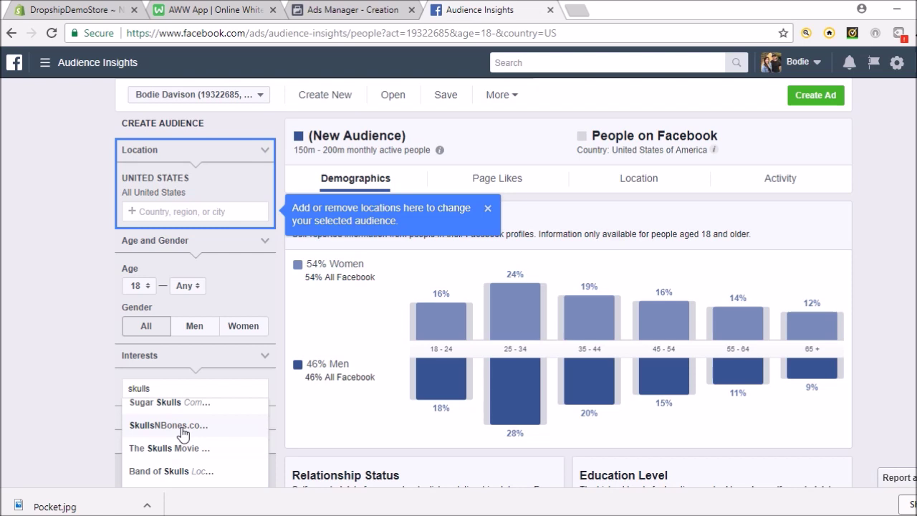
{"action": "left_click", "coordinate": [185, 429]}
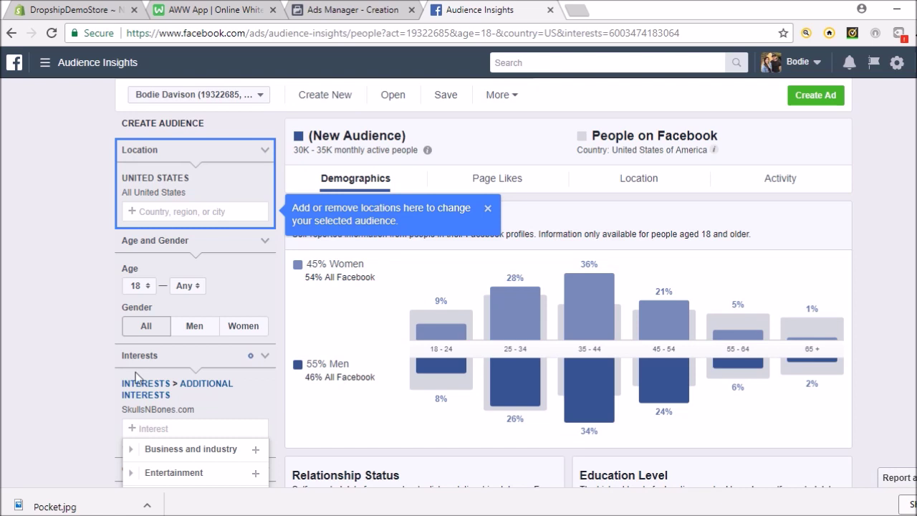
Switch back to Ads Manager, search the include condition for "i love skulls" and clear the search text
{"action": "left_click", "coordinate": [351, 10]}
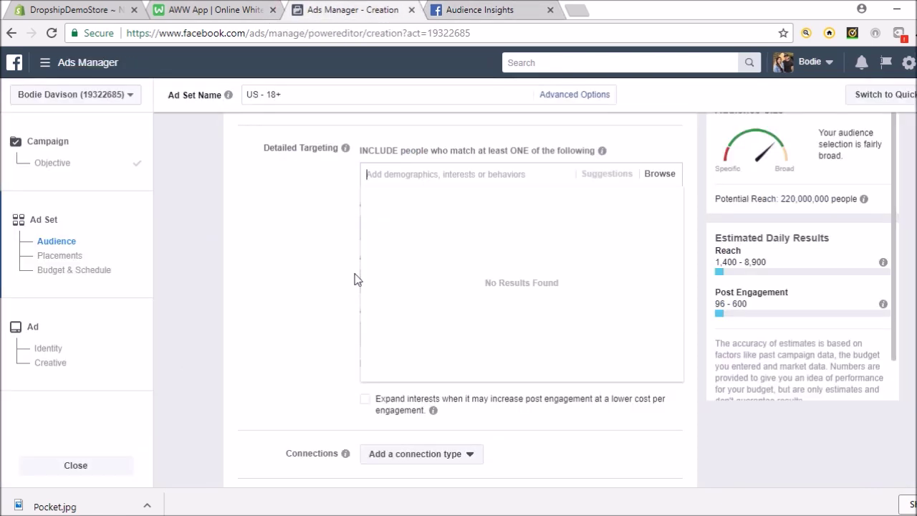
{"action": "type", "text": "in"}
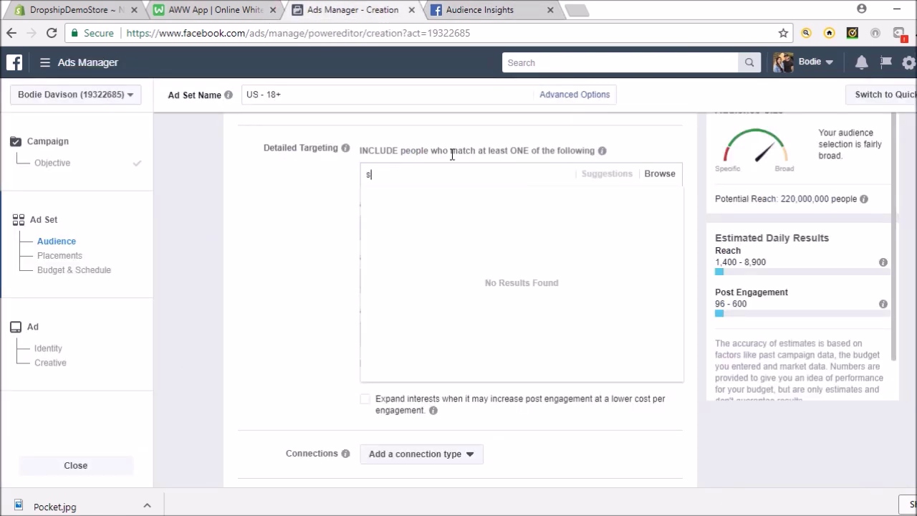
{"action": "key", "text": "BackSpace"}
{"action": "key", "text": "BackSpace"}
{"action": "type", "text": "i love skulls"}
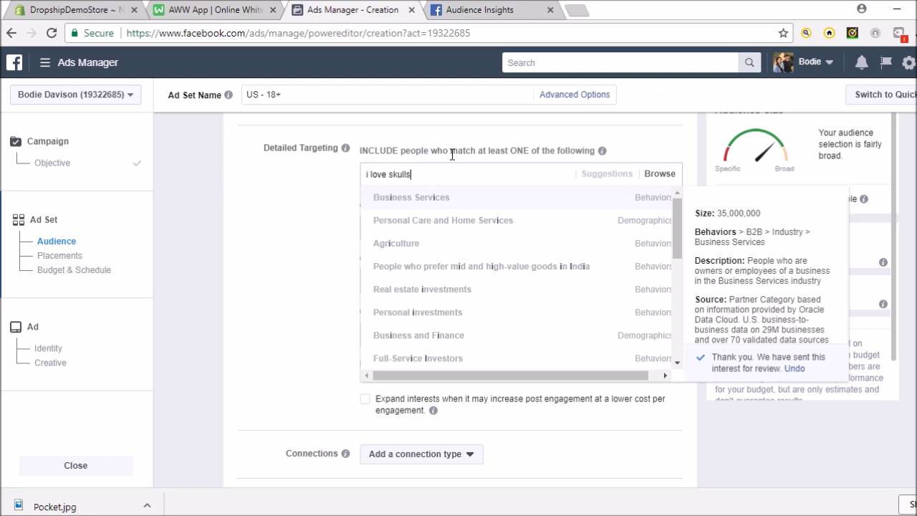
{"action": "key", "text": "BackSpace"}
{"action": "key", "text": "BackSpace"}
{"action": "key", "text": "BackSpace"}
{"action": "key", "text": "BackSpace"}
{"action": "key", "text": "BackSpace"}
{"action": "key", "text": "BackSpace"}
{"action": "key", "text": "BackSpace"}
{"action": "key", "text": "BackSpace"}
{"action": "key", "text": "BackSpace"}
{"action": "key", "text": "BackSpace"}
{"action": "key", "text": "BackSpace"}
{"action": "key", "text": "BackSpace"}
{"action": "key", "text": "BackSpace"}
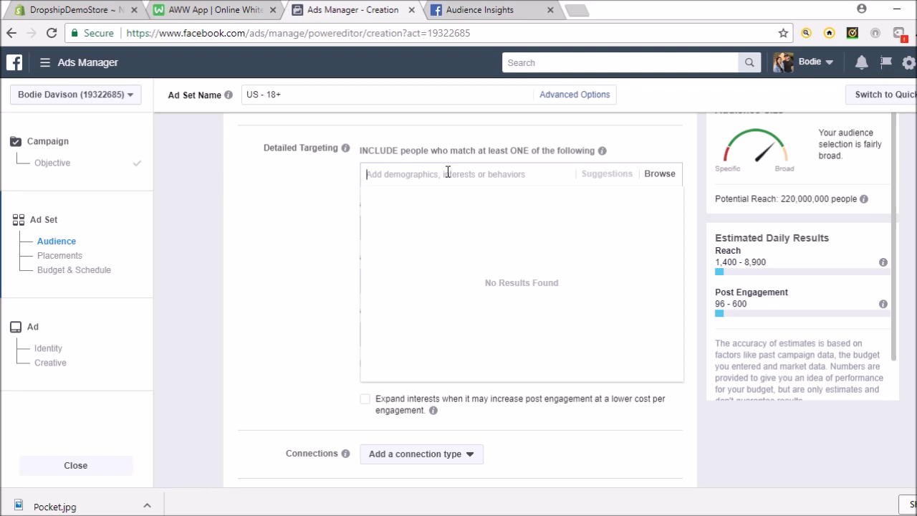
Search the include condition for "skulls & things" and clear the search text
{"action": "type", "text": "skulls "}
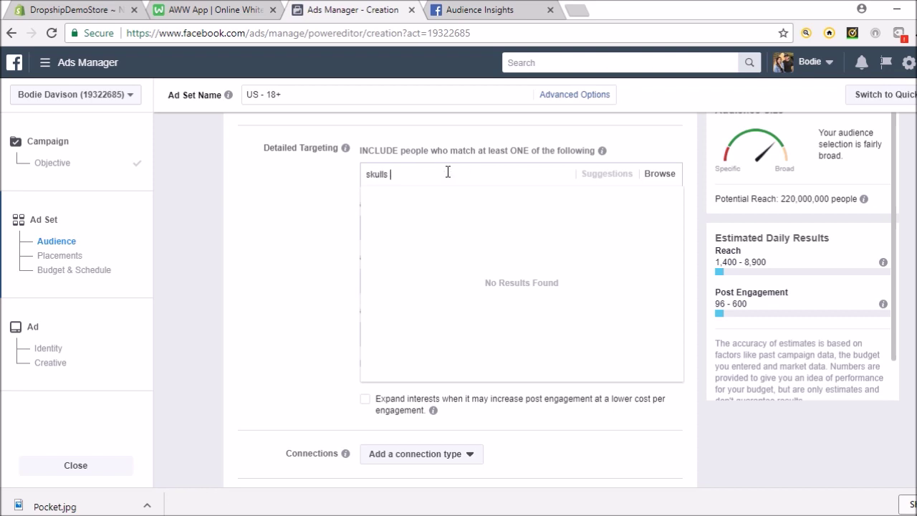
{"action": "type", "text": "& things"}
{"action": "key", "text": "BackSpace"}
{"action": "key", "text": "BackSpace"}
{"action": "key", "text": "BackSpace"}
{"action": "key", "text": "BackSpace"}
{"action": "key", "text": "BackSpace"}
{"action": "key", "text": "BackSpace"}
{"action": "key", "text": "BackSpace"}
{"action": "key", "text": "BackSpace"}
{"action": "key", "text": "BackSpace"}
{"action": "key", "text": "BackSpace"}
{"action": "key", "text": "BackSpace"}
{"action": "key", "text": "BackSpace"}
{"action": "key", "text": "BackSpace"}
{"action": "key", "text": "BackSpace"}
Search the include condition for "skulls" and add the Skull interest
{"action": "type", "text": "skulls"}
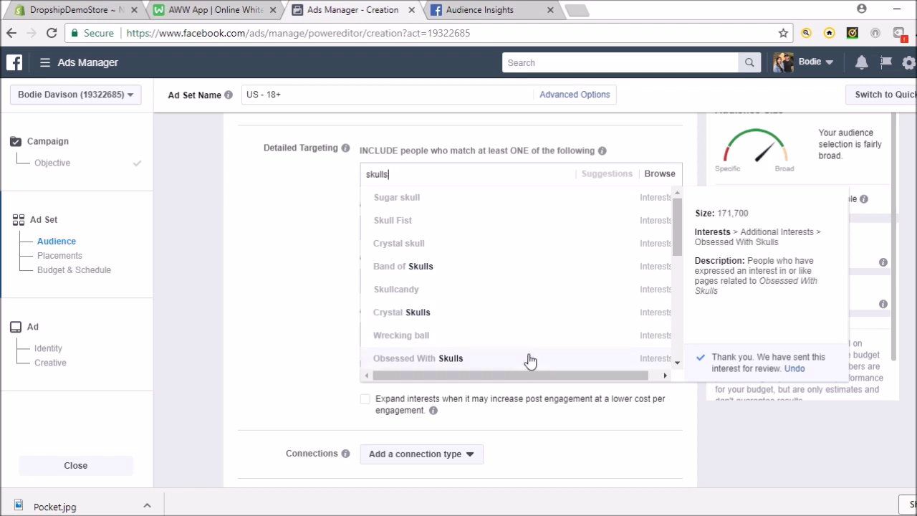
{"action": "scroll", "coordinate": [529, 361], "scroll_direction": "down", "scroll_amount": 2}
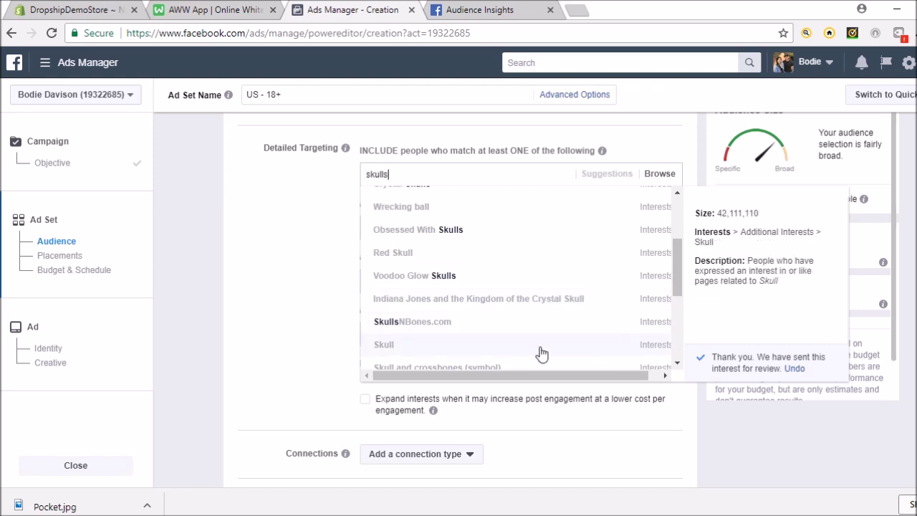
{"action": "left_click", "coordinate": [542, 354]}
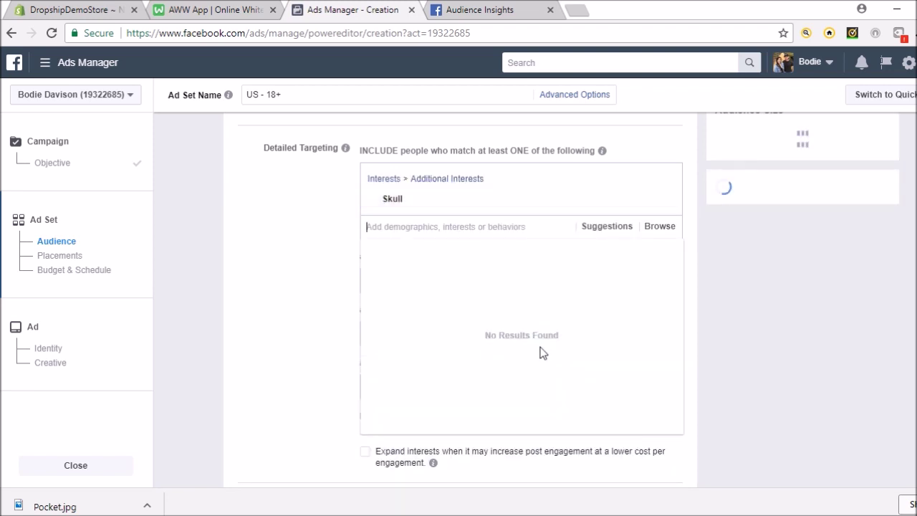
{"action": "left_click", "coordinate": [336, 275]}
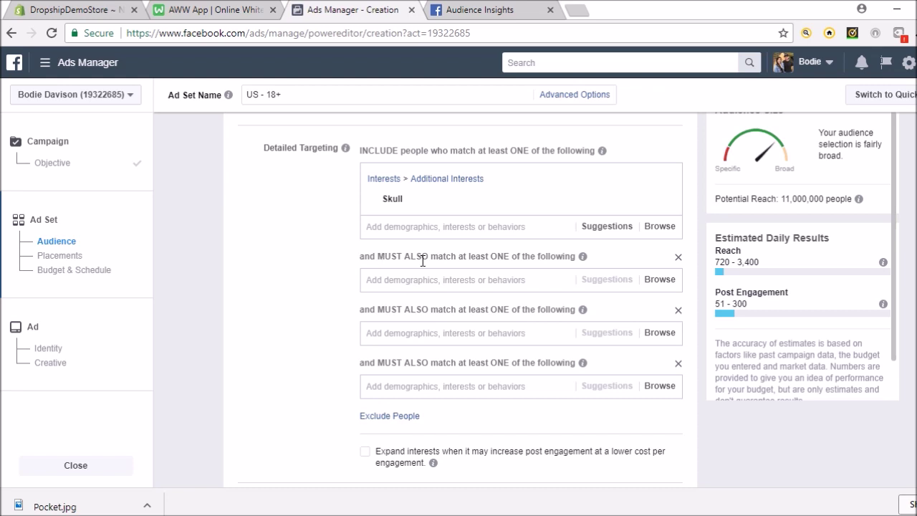
Search the first must-also condition for "watches" and add the Watch interest
{"action": "left_click", "coordinate": [444, 278]}
{"action": "type", "text": "watc"}
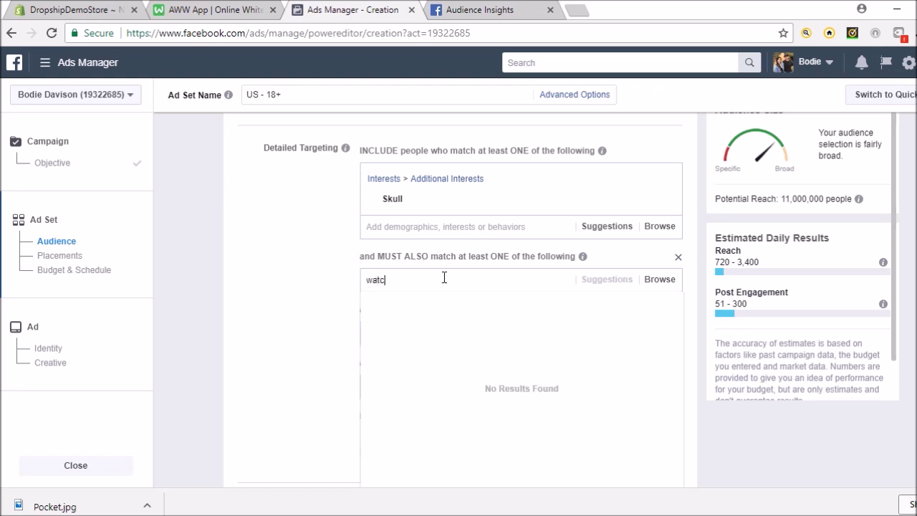
{"action": "type", "text": "hes"}
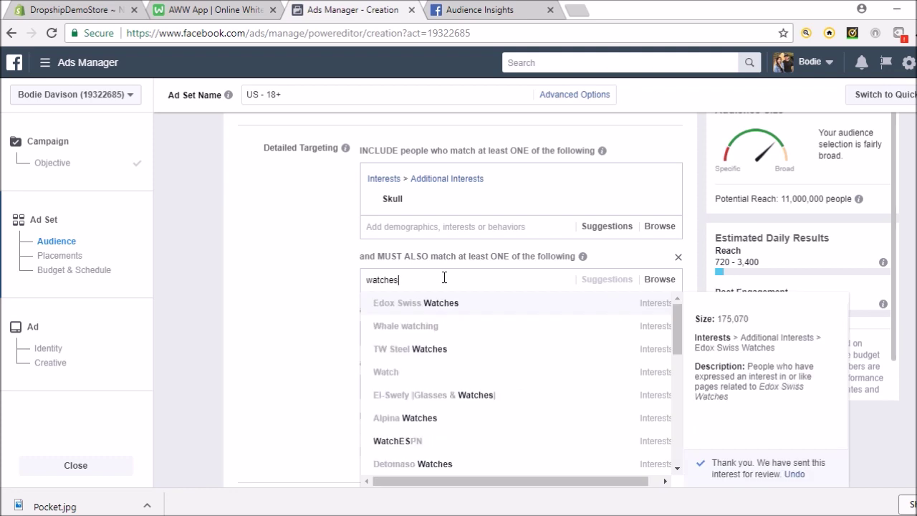
{"action": "left_click", "coordinate": [500, 372]}
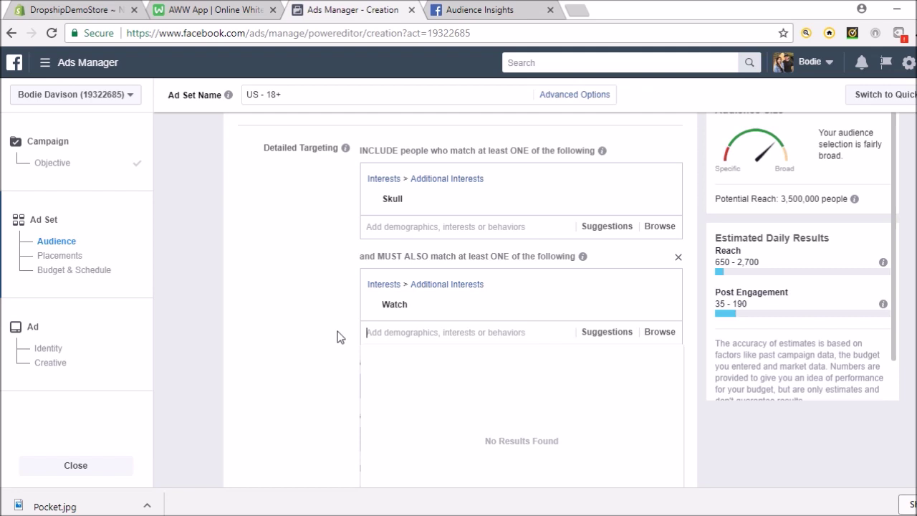
{"action": "scroll", "coordinate": [340, 337], "scroll_direction": "down", "scroll_amount": 3}
{"action": "left_click", "coordinate": [334, 272]}
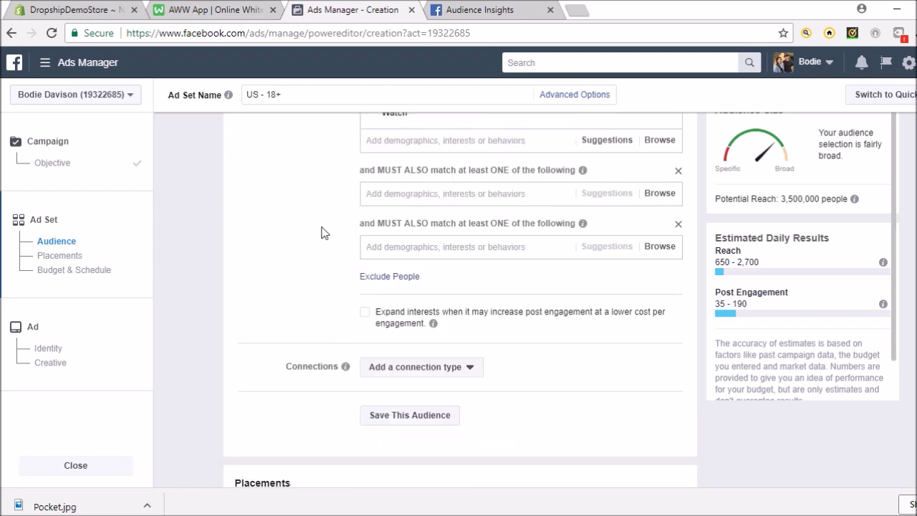
Try "gold watch" and "gold" in the second must-also condition, adding the Gold interest and removing it again
{"action": "scroll", "coordinate": [344, 258], "scroll_direction": "up", "scroll_amount": 1}
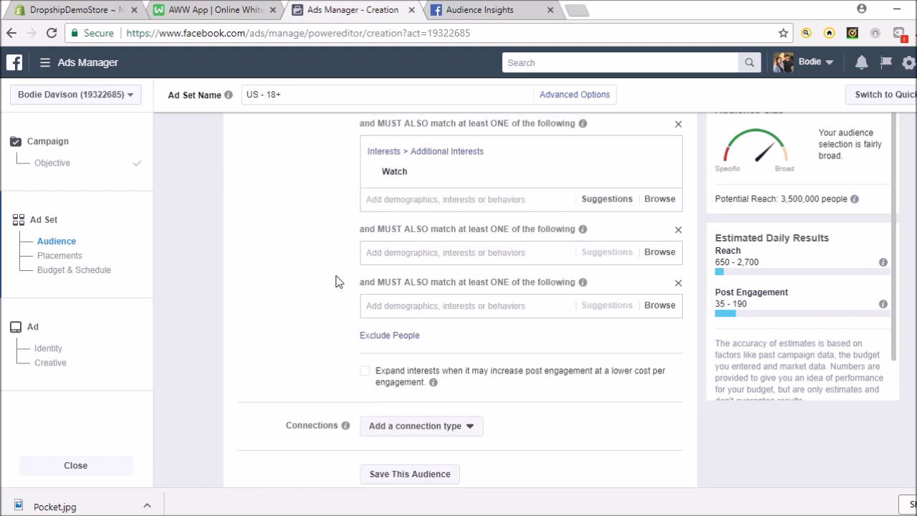
{"action": "scroll", "coordinate": [338, 281], "scroll_direction": "up", "scroll_amount": 1}
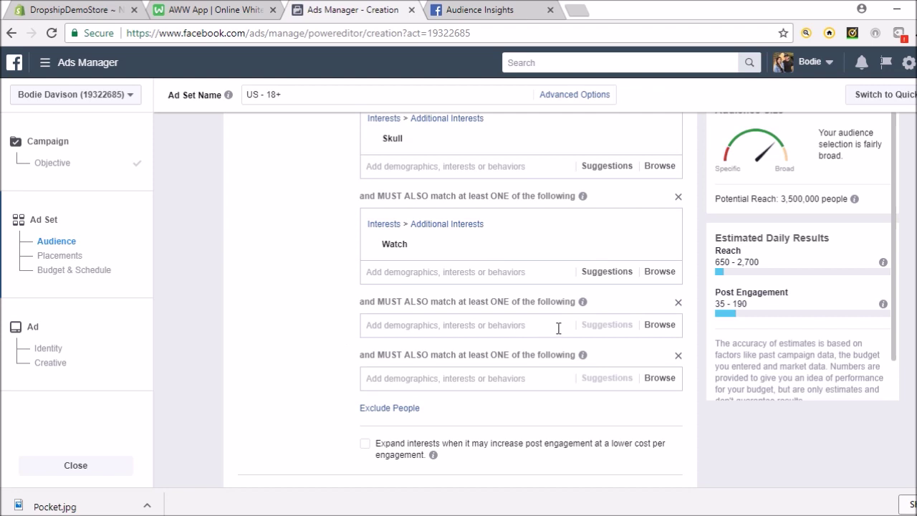
{"action": "left_click", "coordinate": [503, 326]}
{"action": "type", "text": "gold watch"}
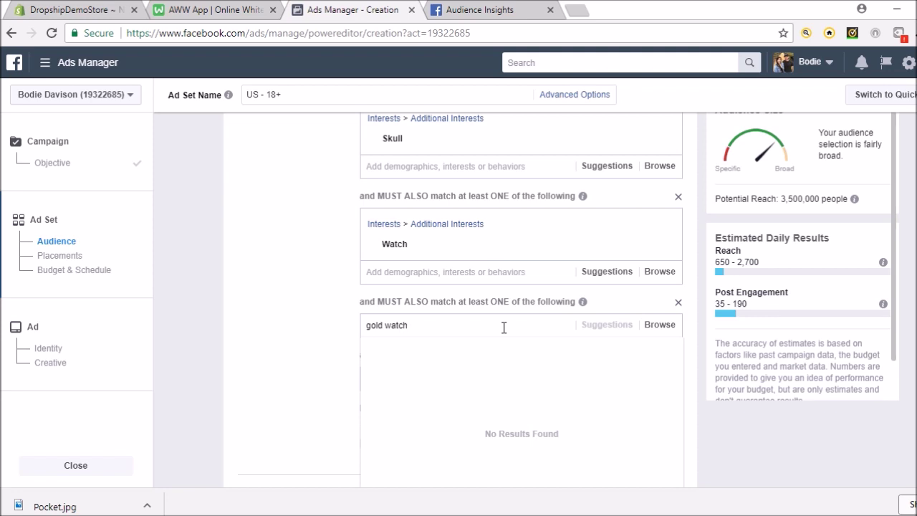
{"action": "key", "text": "BackSpace"}
{"action": "key", "text": "BackSpace"}
{"action": "key", "text": "BackSpace"}
{"action": "key", "text": "BackSpace"}
{"action": "key", "text": "BackSpace"}
{"action": "key", "text": "BackSpace"}
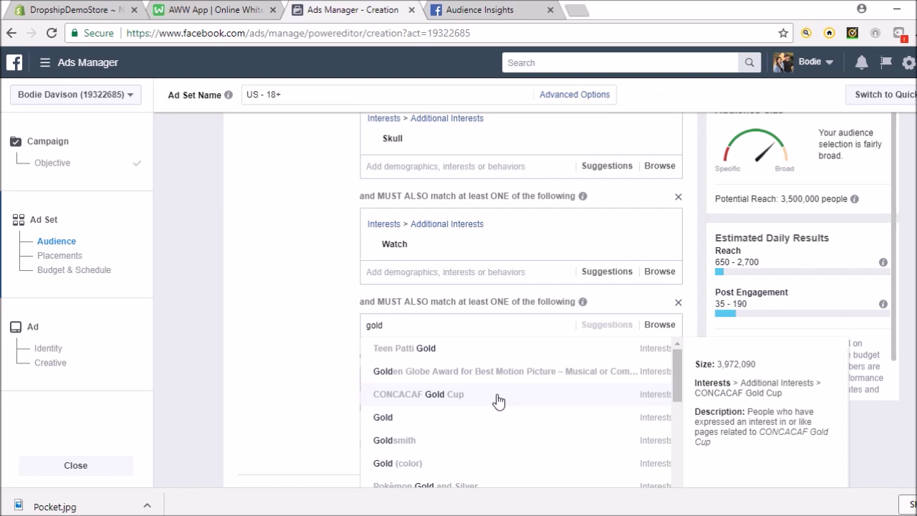
{"action": "left_click", "coordinate": [515, 423]}
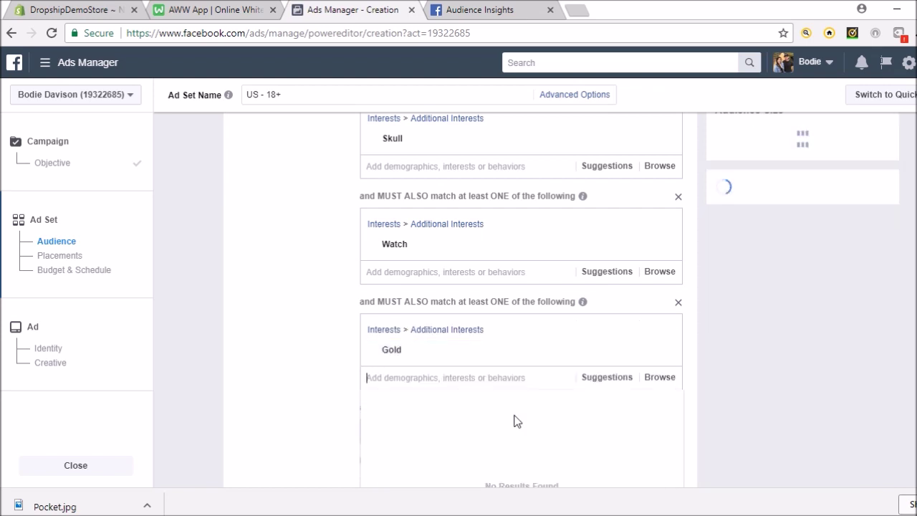
{"action": "mouse_move", "coordinate": [425, 351]}
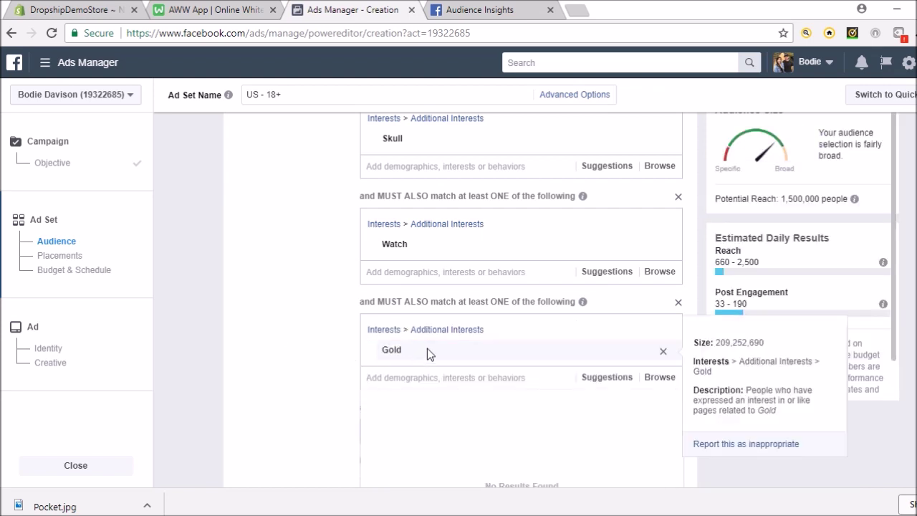
{"action": "left_click", "coordinate": [664, 354]}
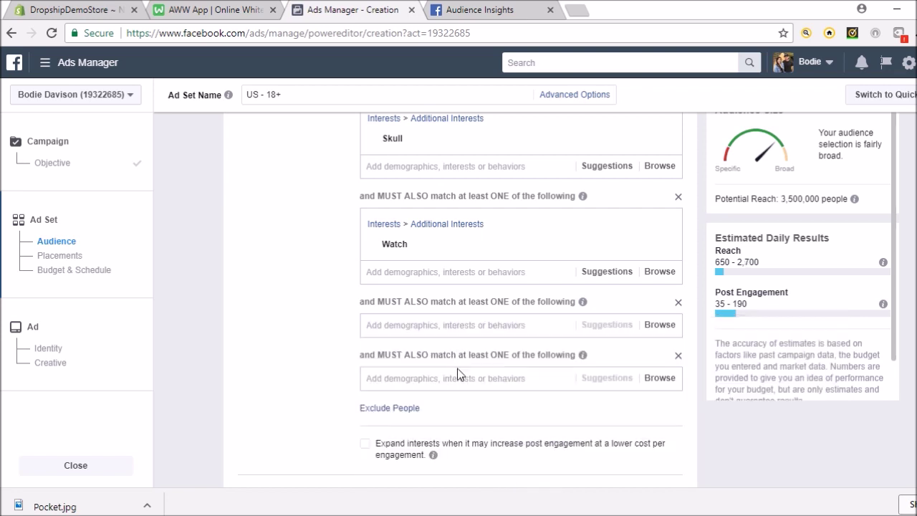
Try the Gold Jewelry interest in the second must-also condition and remove it again
{"action": "left_click", "coordinate": [434, 330]}
{"action": "type", "text": "g"}
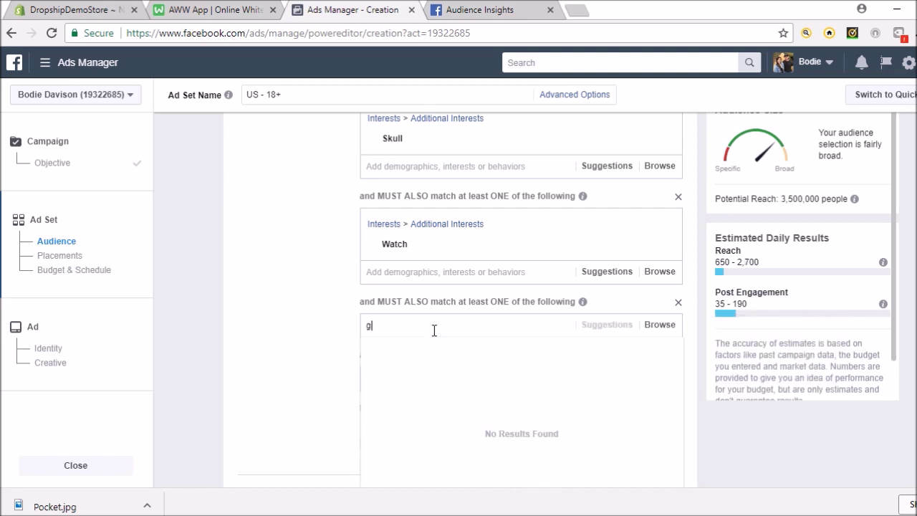
{"action": "type", "text": "old jewelry"}
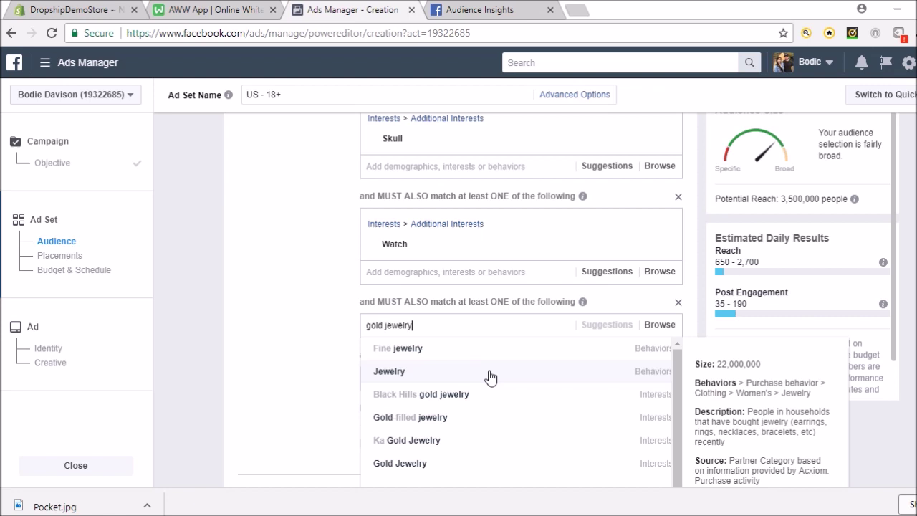
{"action": "left_click", "coordinate": [483, 467]}
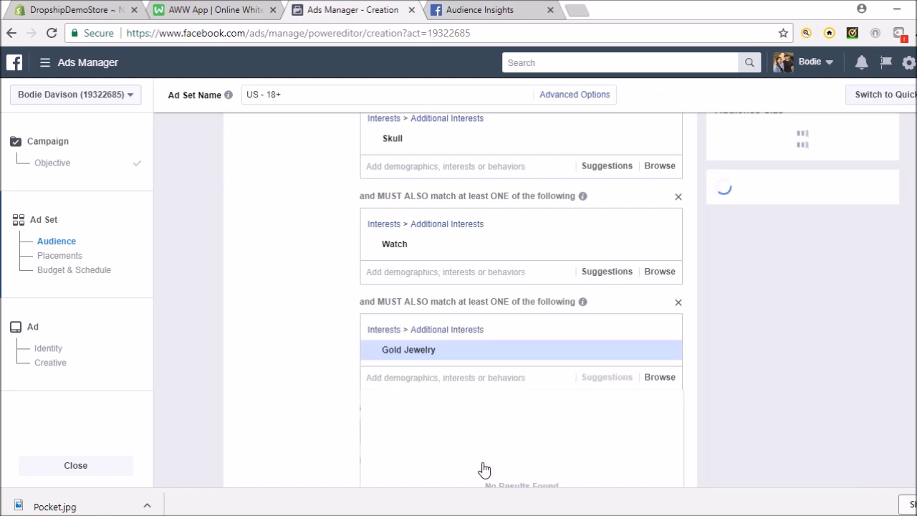
{"action": "mouse_move", "coordinate": [512, 355]}
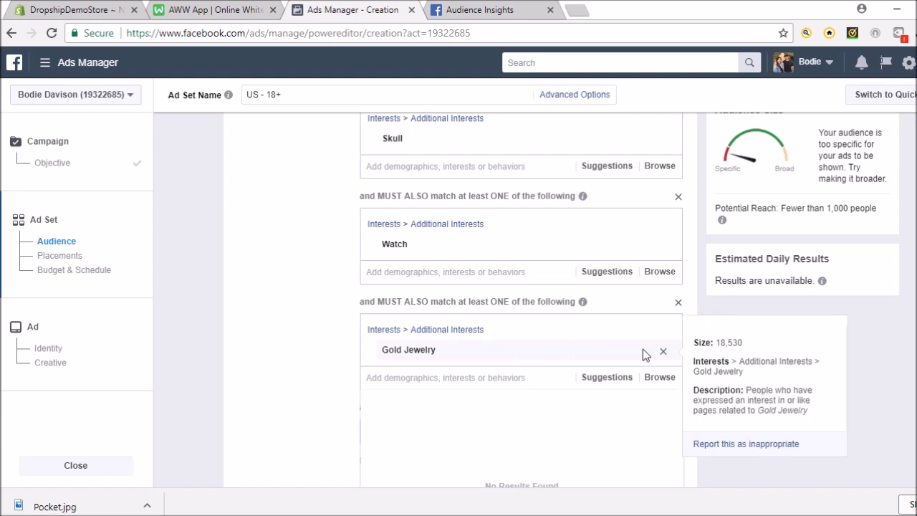
{"action": "left_click", "coordinate": [664, 354]}
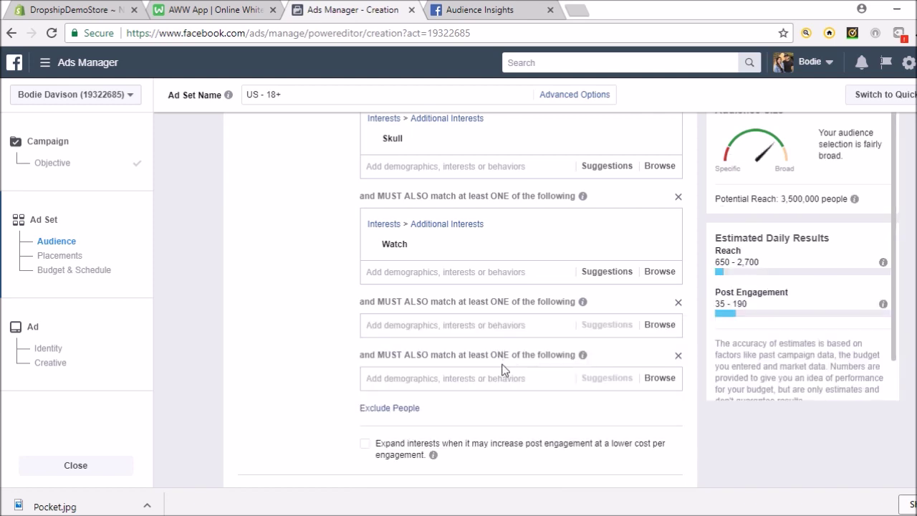
Search the second must-also condition for "gold jewelry" and add the Jewelry behavior from women's clothing purchases
{"action": "left_click", "coordinate": [479, 327]}
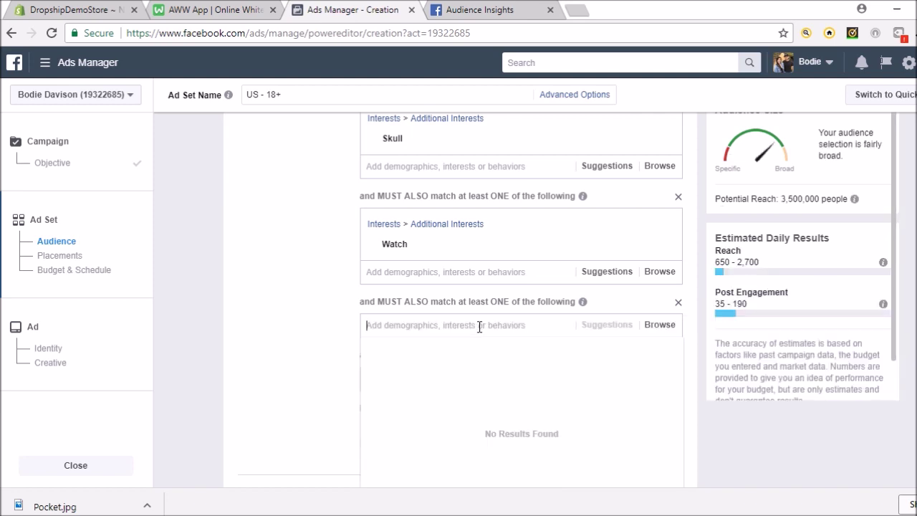
{"action": "type", "text": "gold jewelry"}
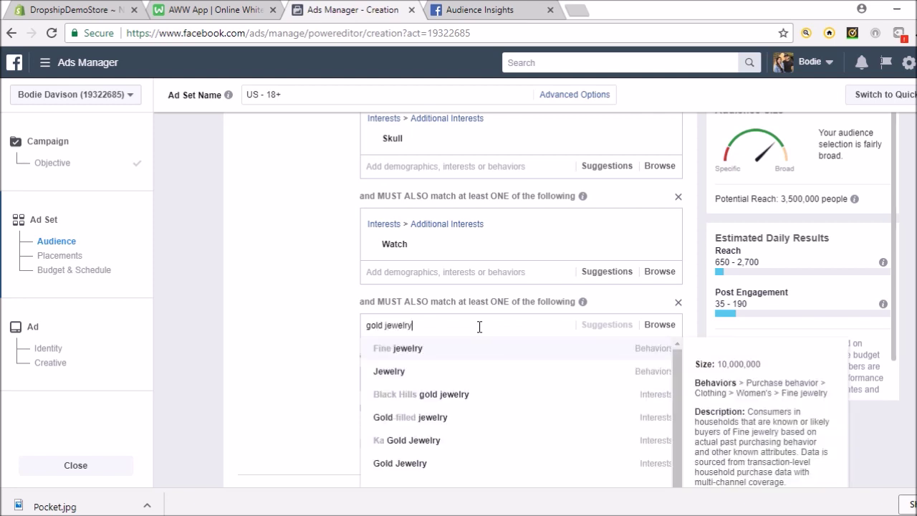
{"action": "left_click", "coordinate": [406, 372]}
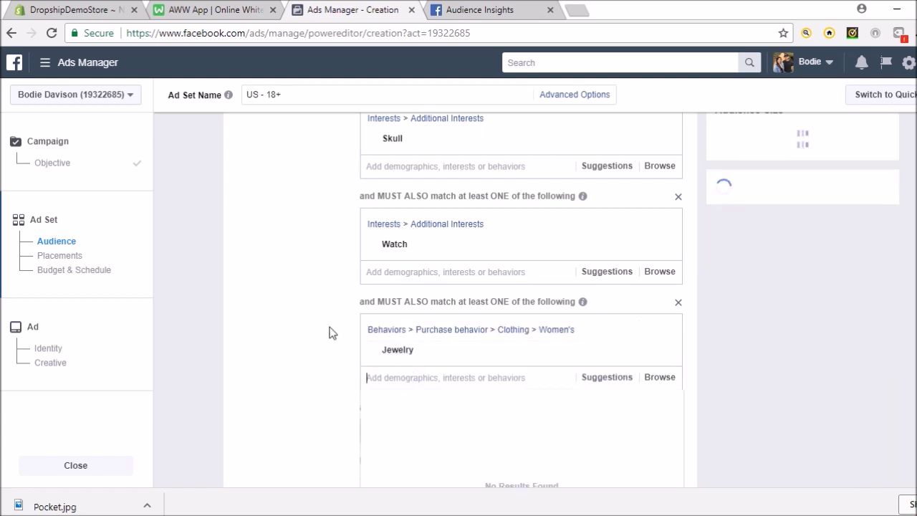
{"action": "left_click", "coordinate": [349, 278]}
Review the layered detailed targeting conditions and the audience's location settings
{"action": "scroll", "coordinate": [350, 278], "scroll_direction": "up", "scroll_amount": 2}
{"action": "scroll", "coordinate": [346, 277], "scroll_direction": "down", "scroll_amount": 1}
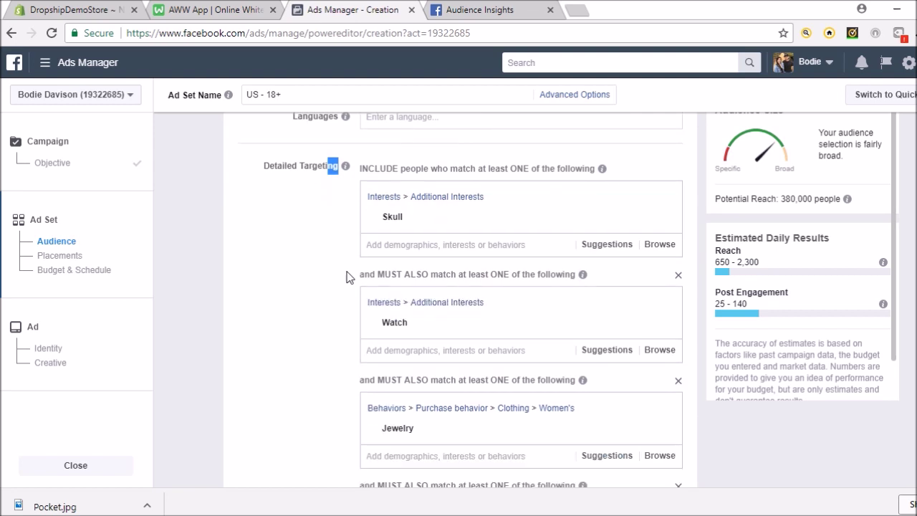
{"action": "scroll", "coordinate": [343, 275], "scroll_direction": "down", "scroll_amount": 1}
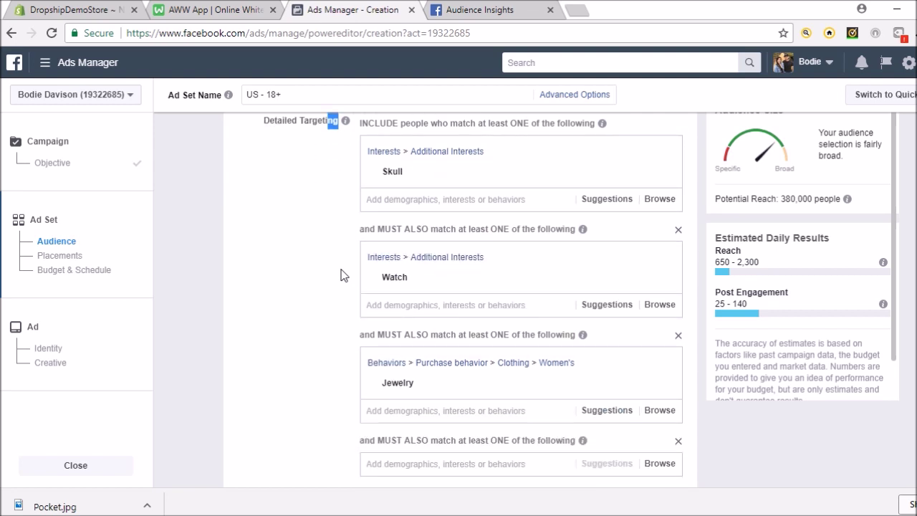
{"action": "scroll", "coordinate": [343, 274], "scroll_direction": "down", "scroll_amount": 1}
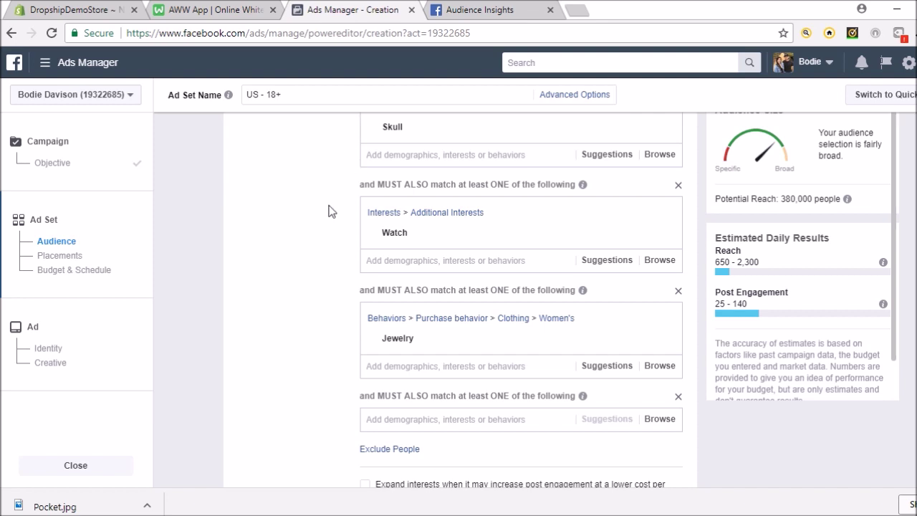
{"action": "scroll", "coordinate": [328, 207], "scroll_direction": "up", "scroll_amount": 5}
{"action": "scroll", "coordinate": [297, 252], "scroll_direction": "up", "scroll_amount": 4}
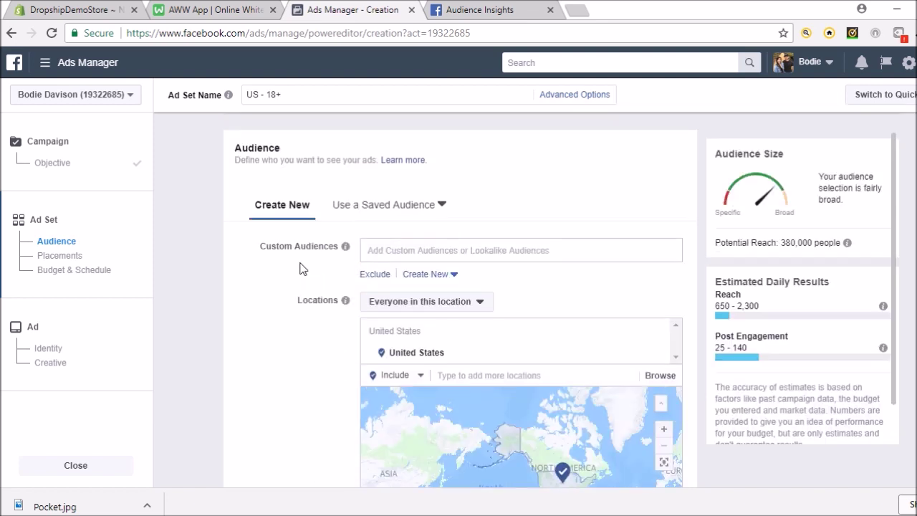